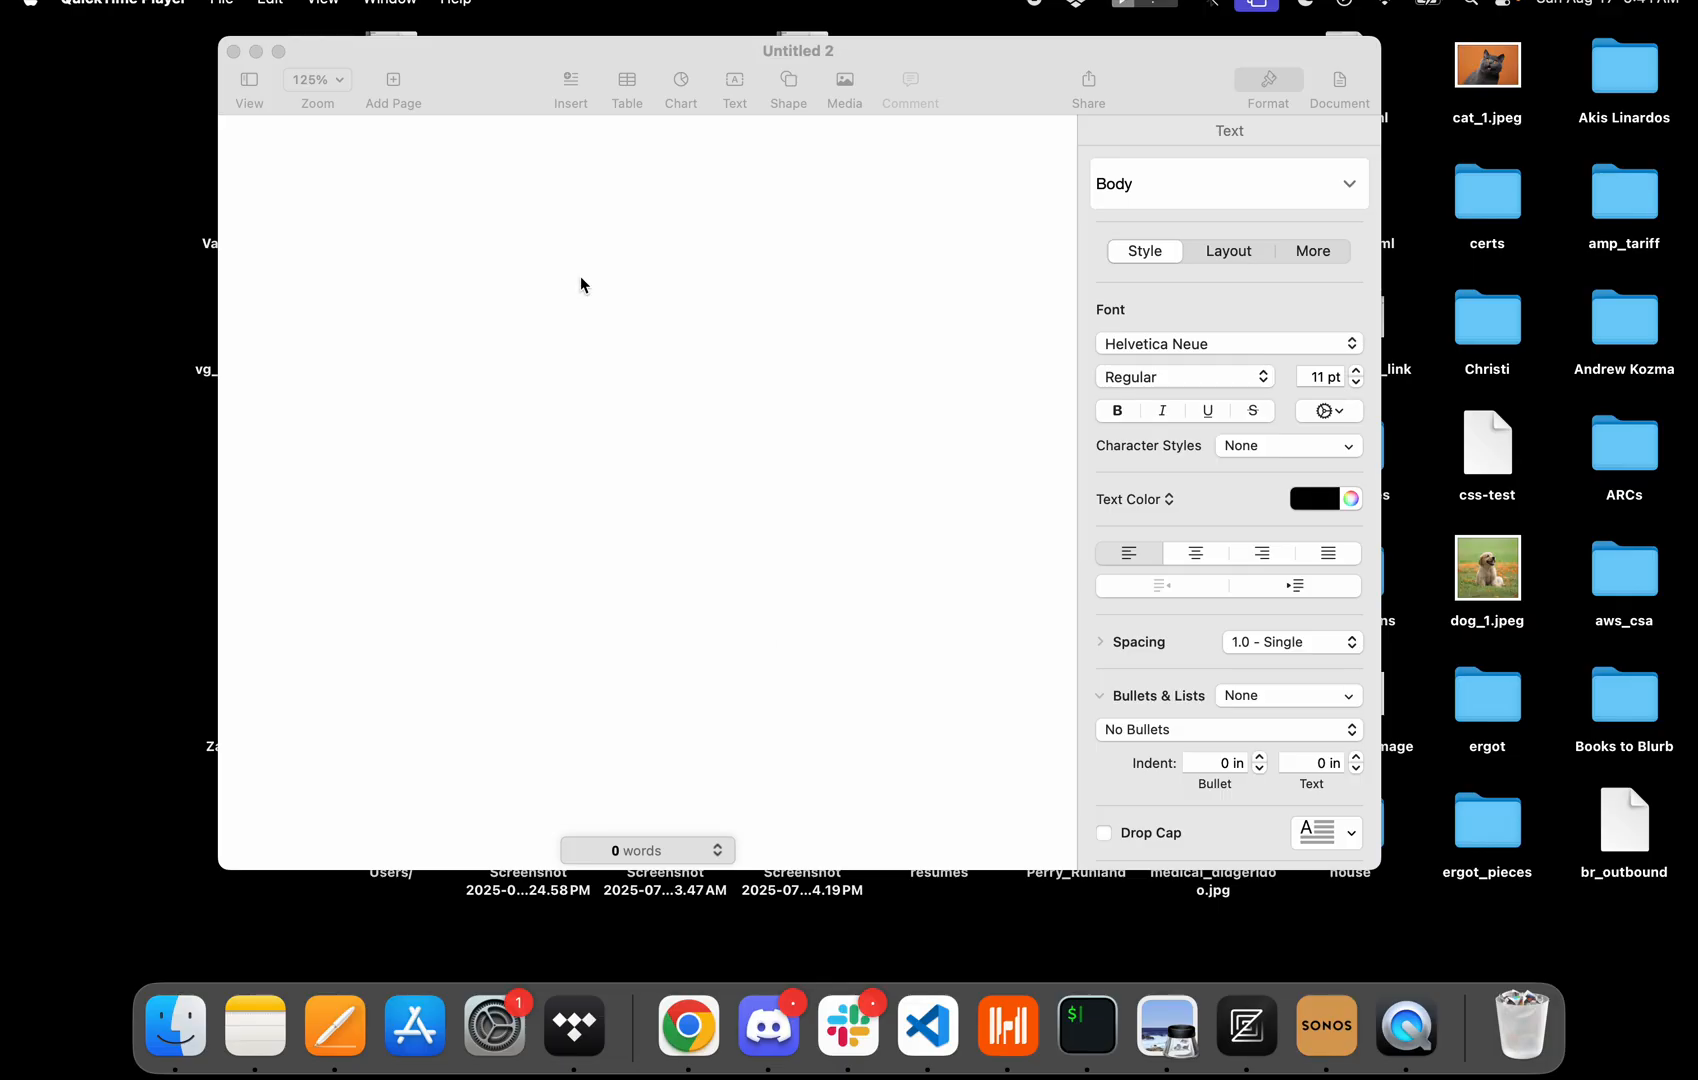
Reposition the document window and hide the format sidebar.
left_click(478, 66)
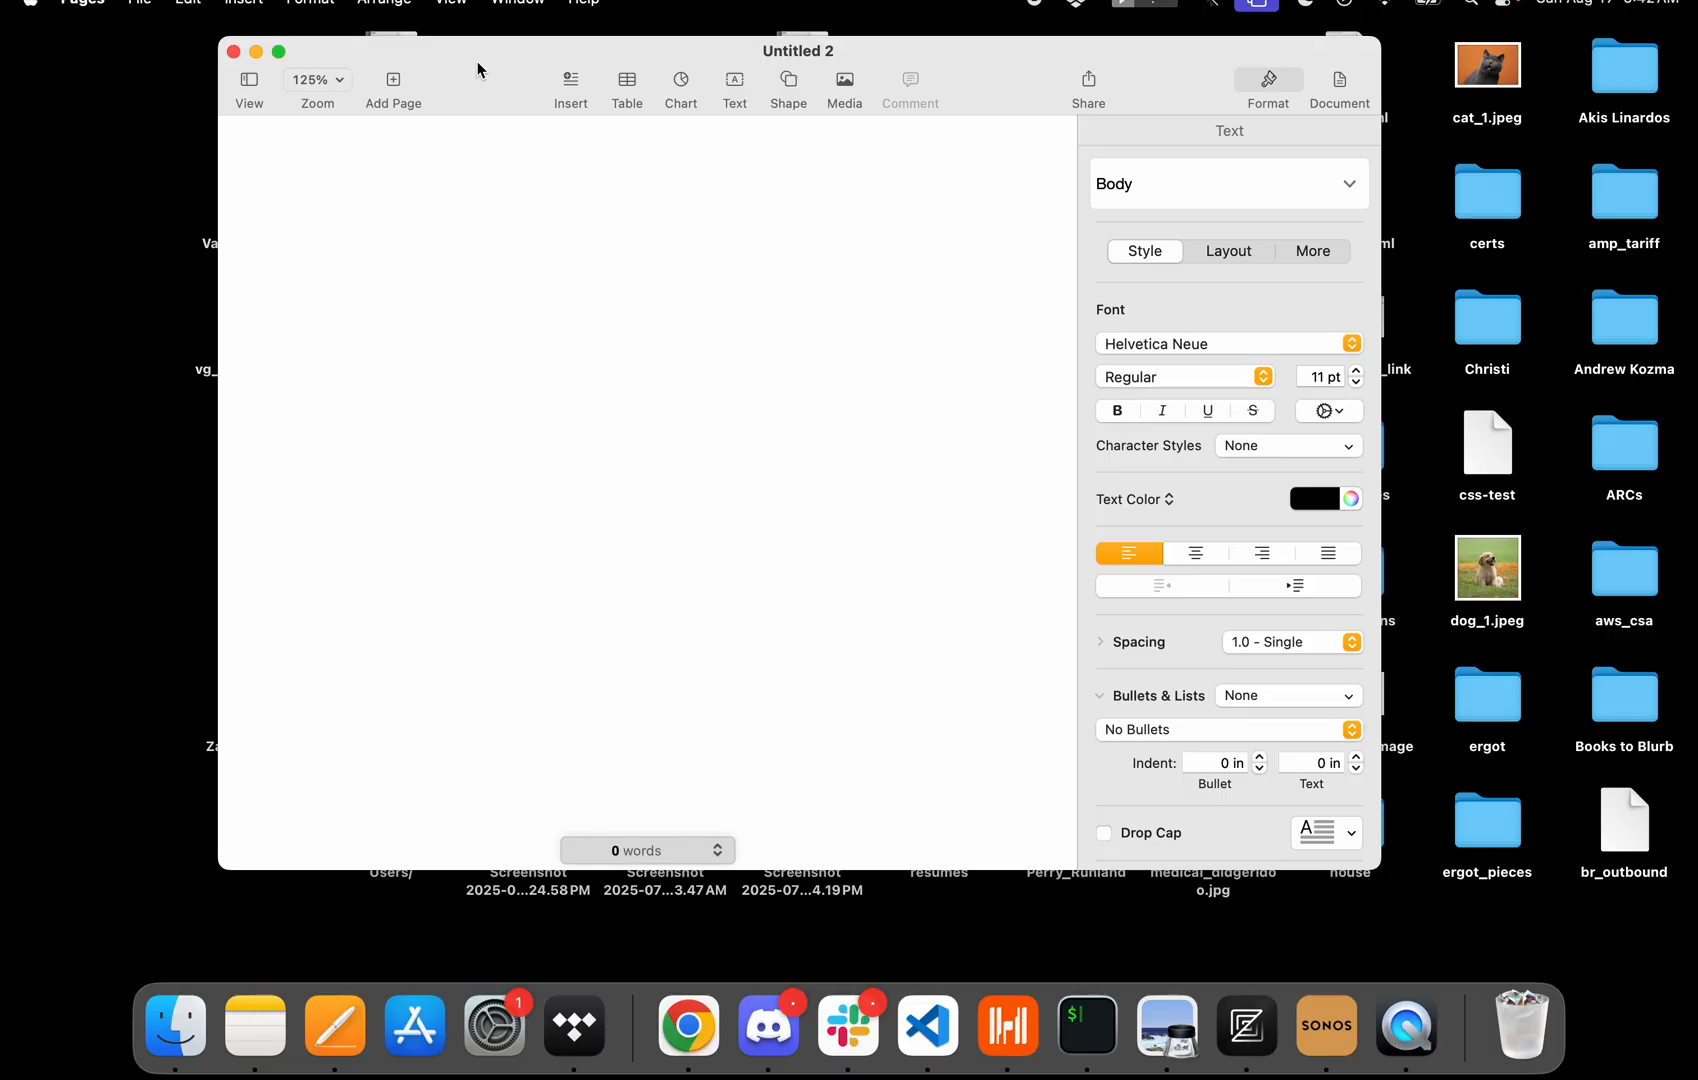
left_click_drag(478, 61, 438, 45)
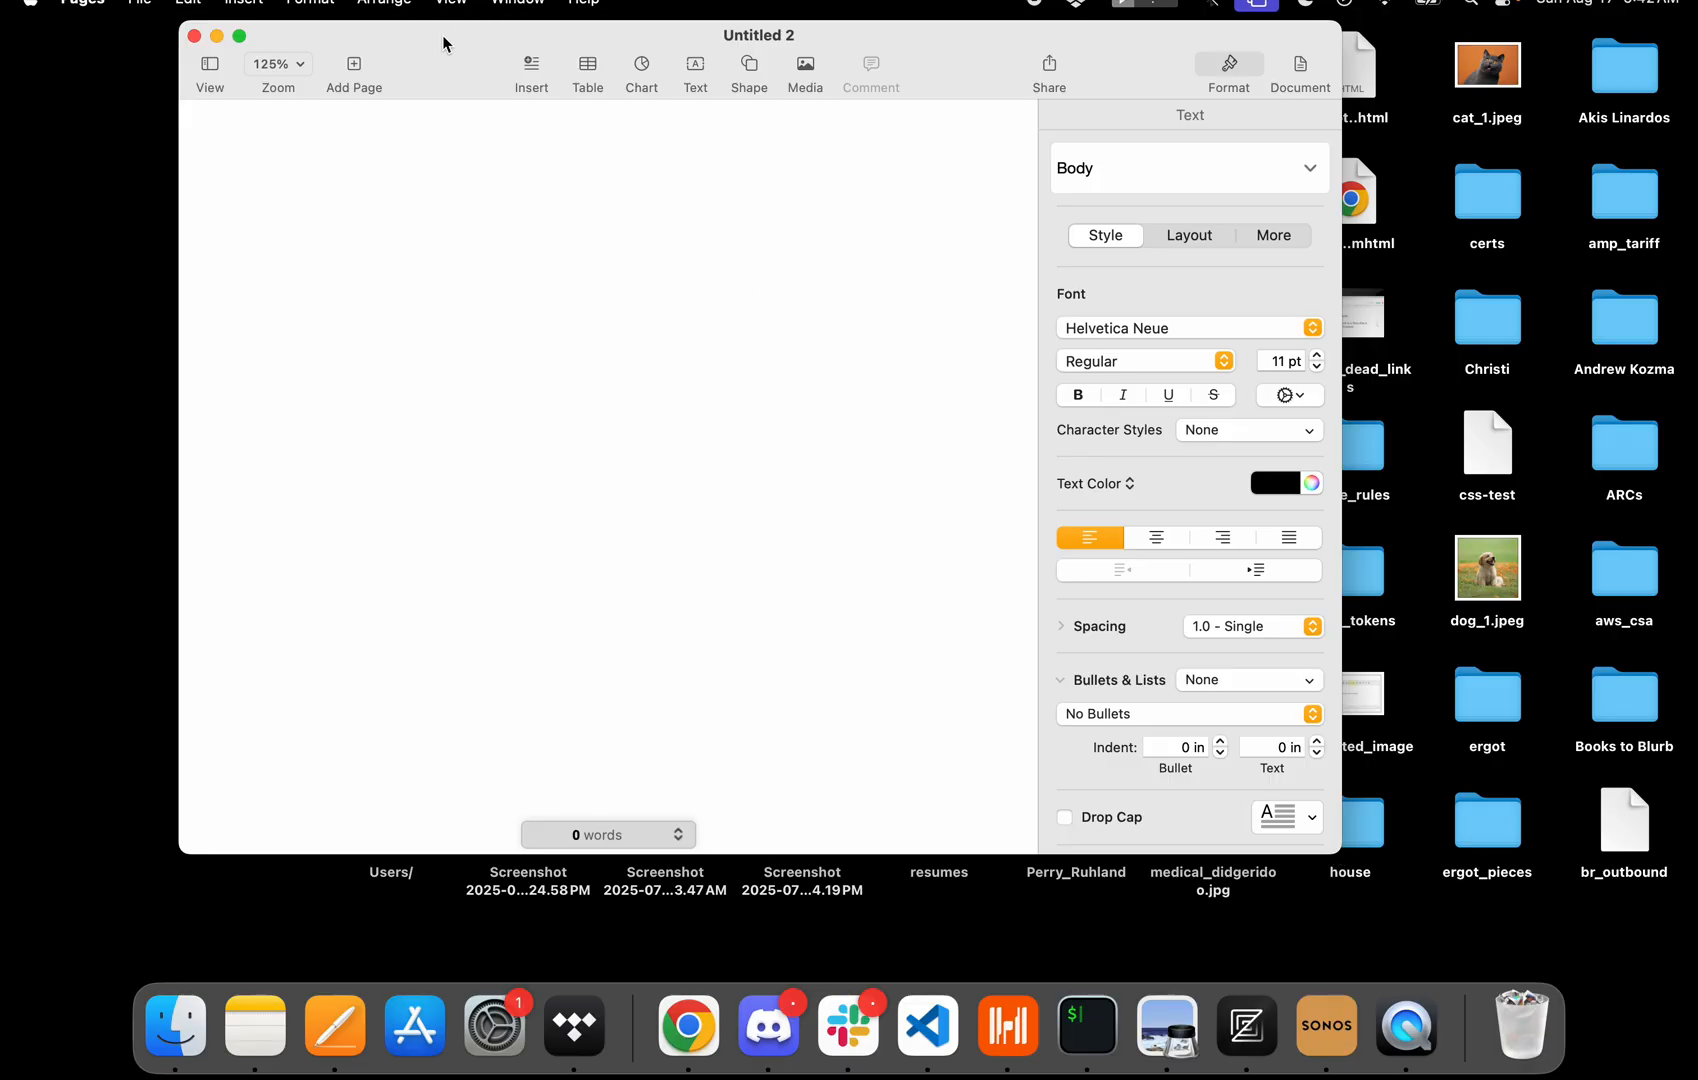
left_click_drag(442, 44, 567, 68)
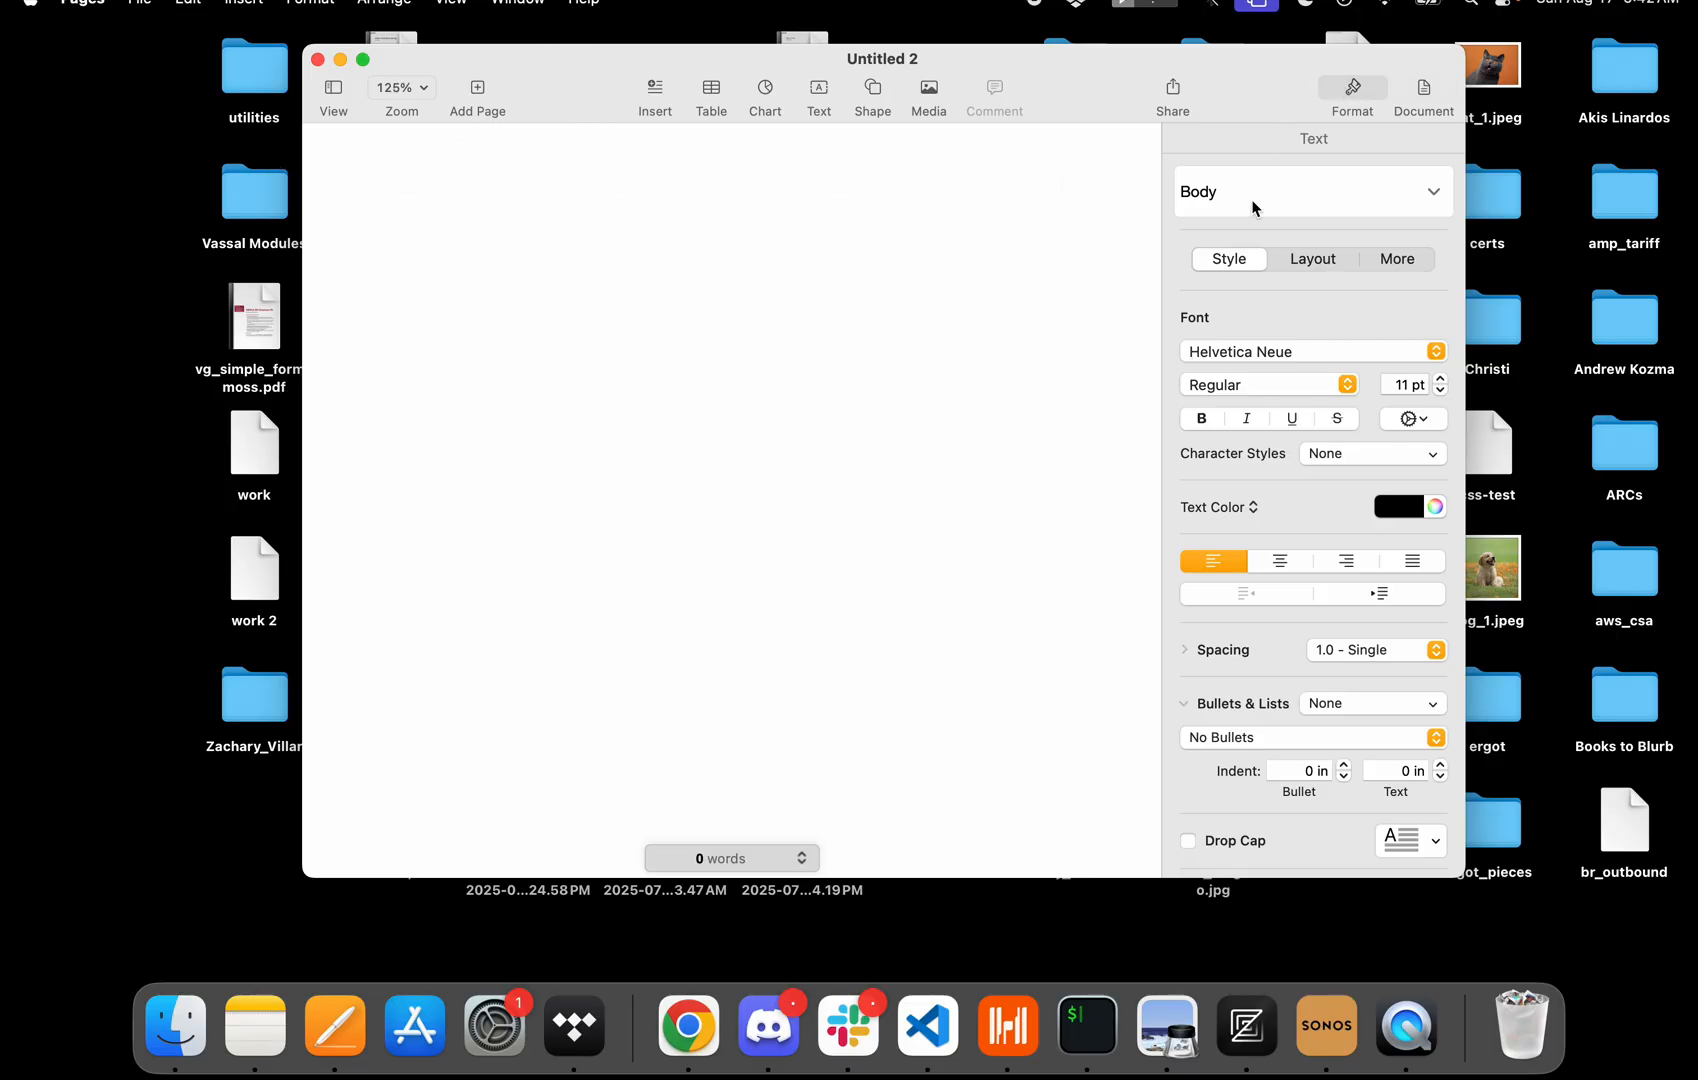
left_click(1351, 91)
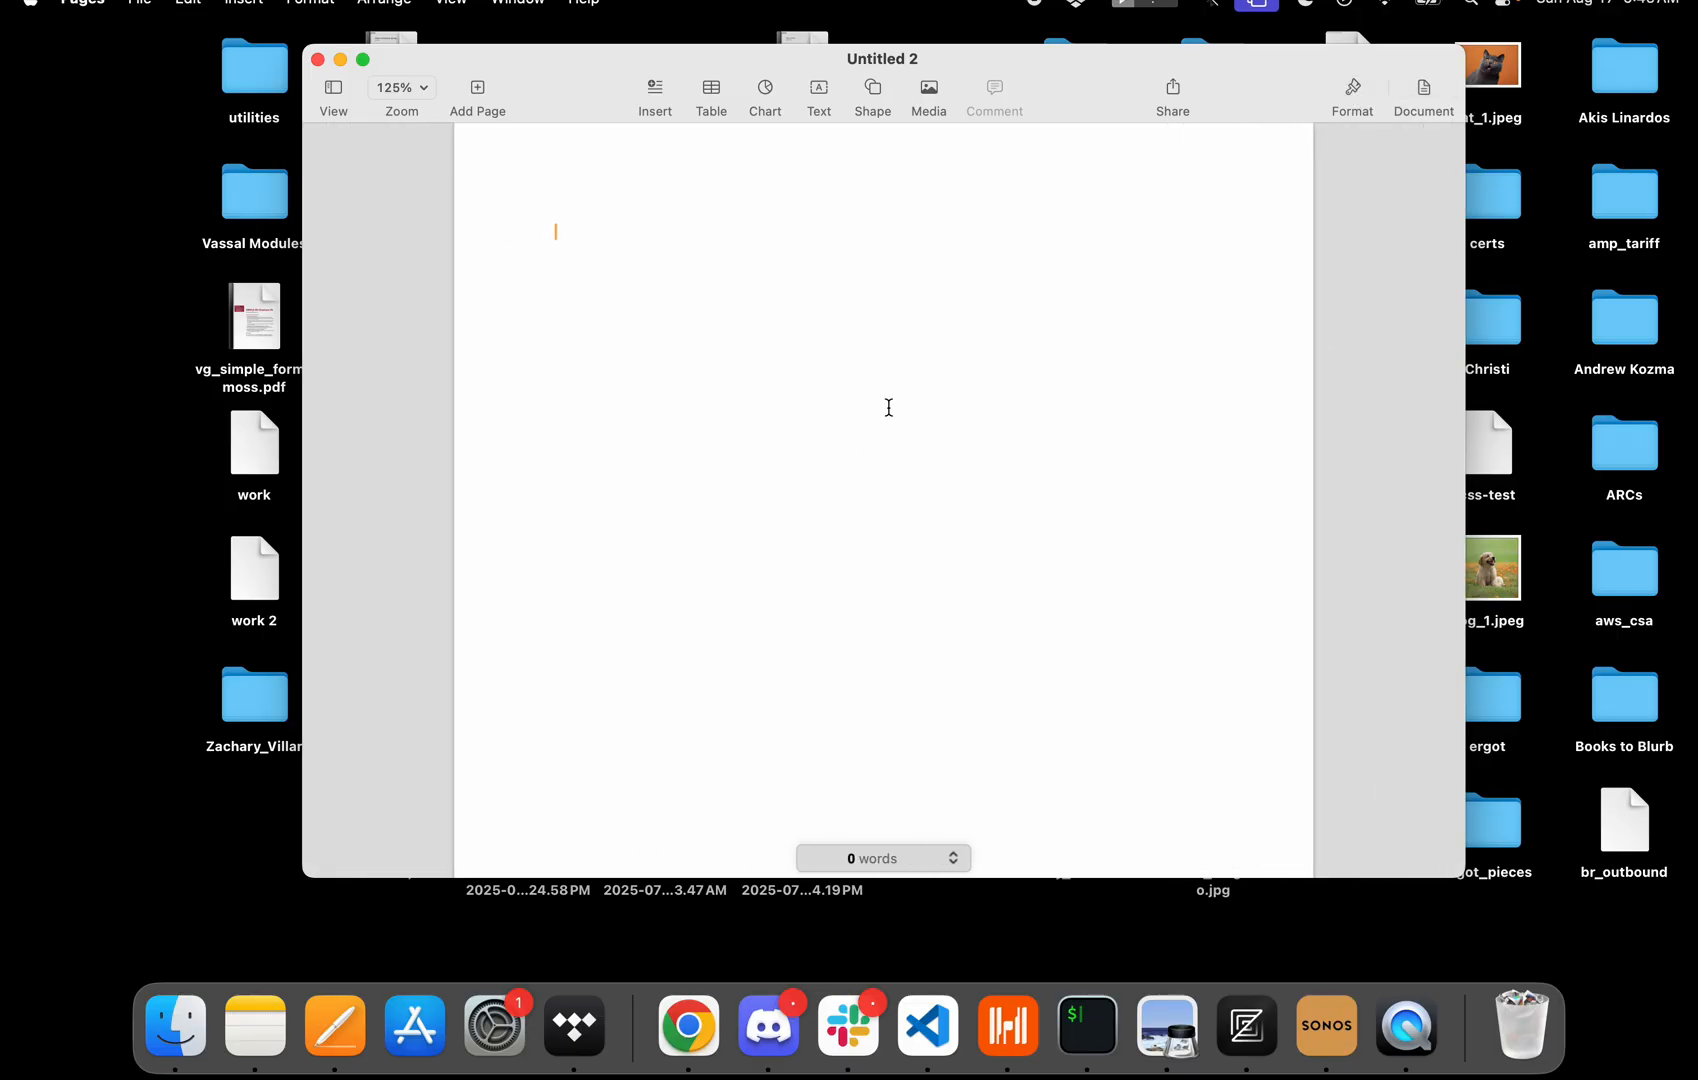
Type the opening line "This is my great new story." and start a new paragraph.
type("This ")
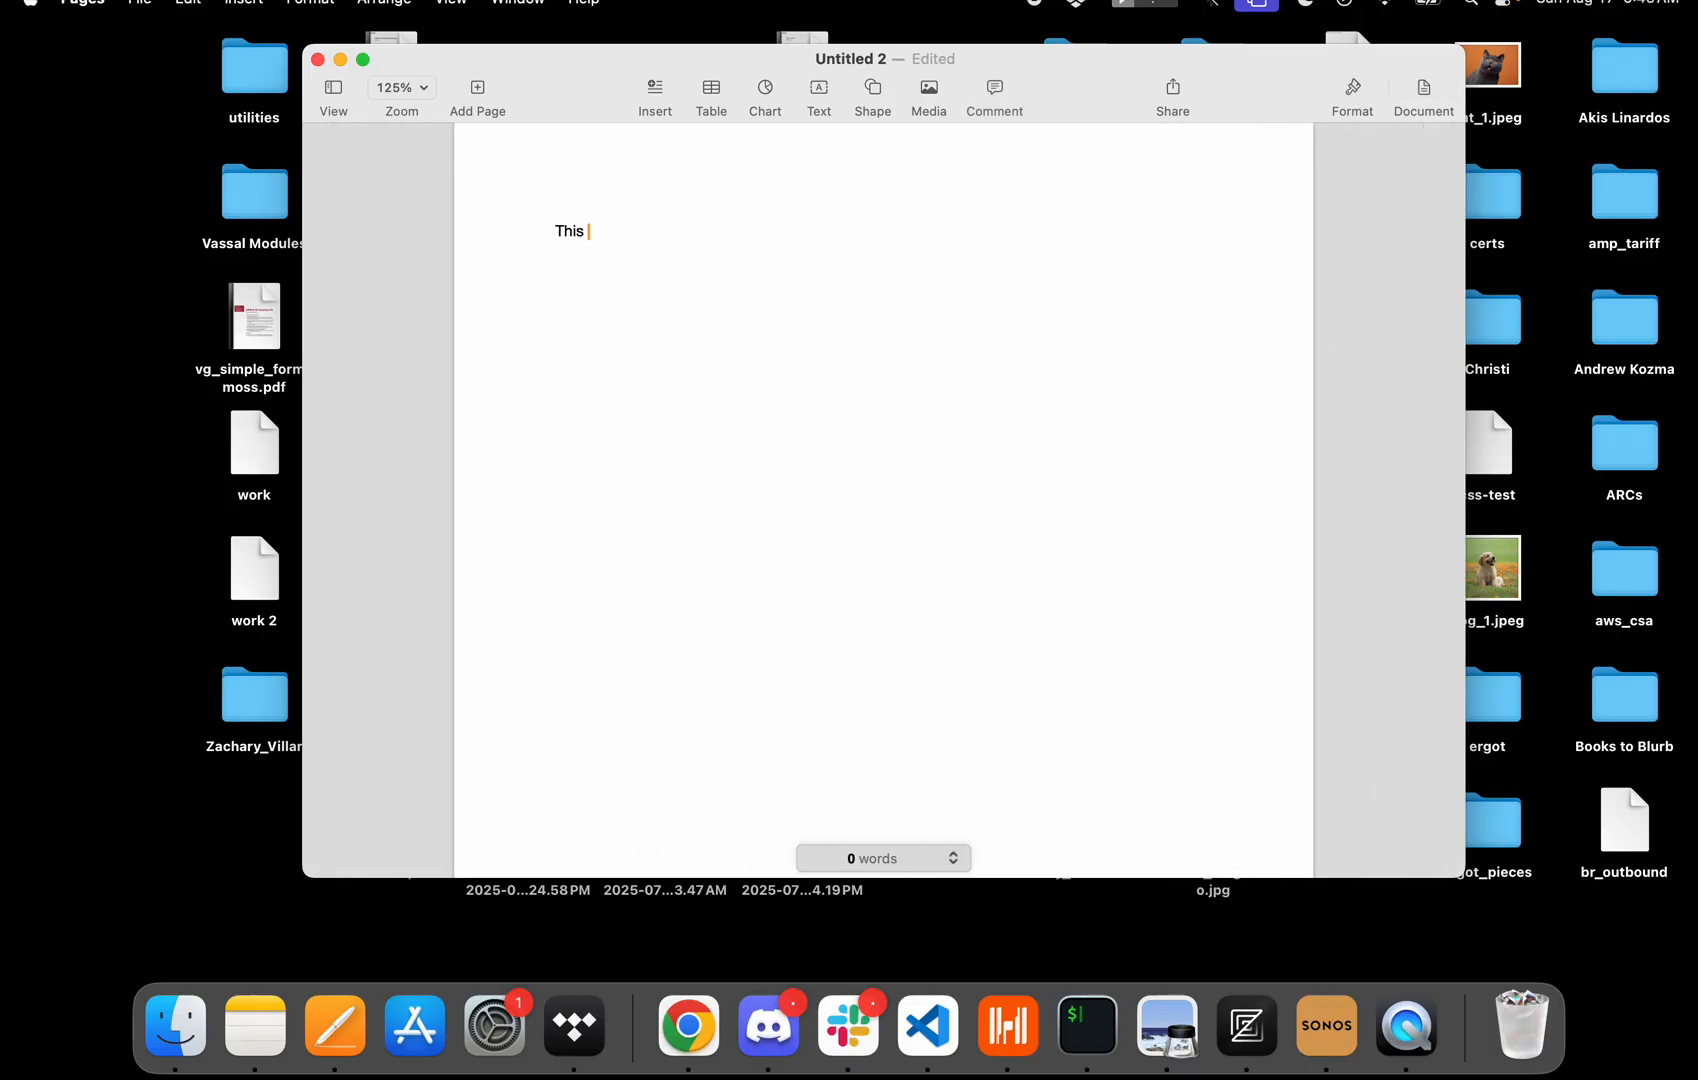
type("is my great new story.")
key("Return")
key("Up")
key("Tab")
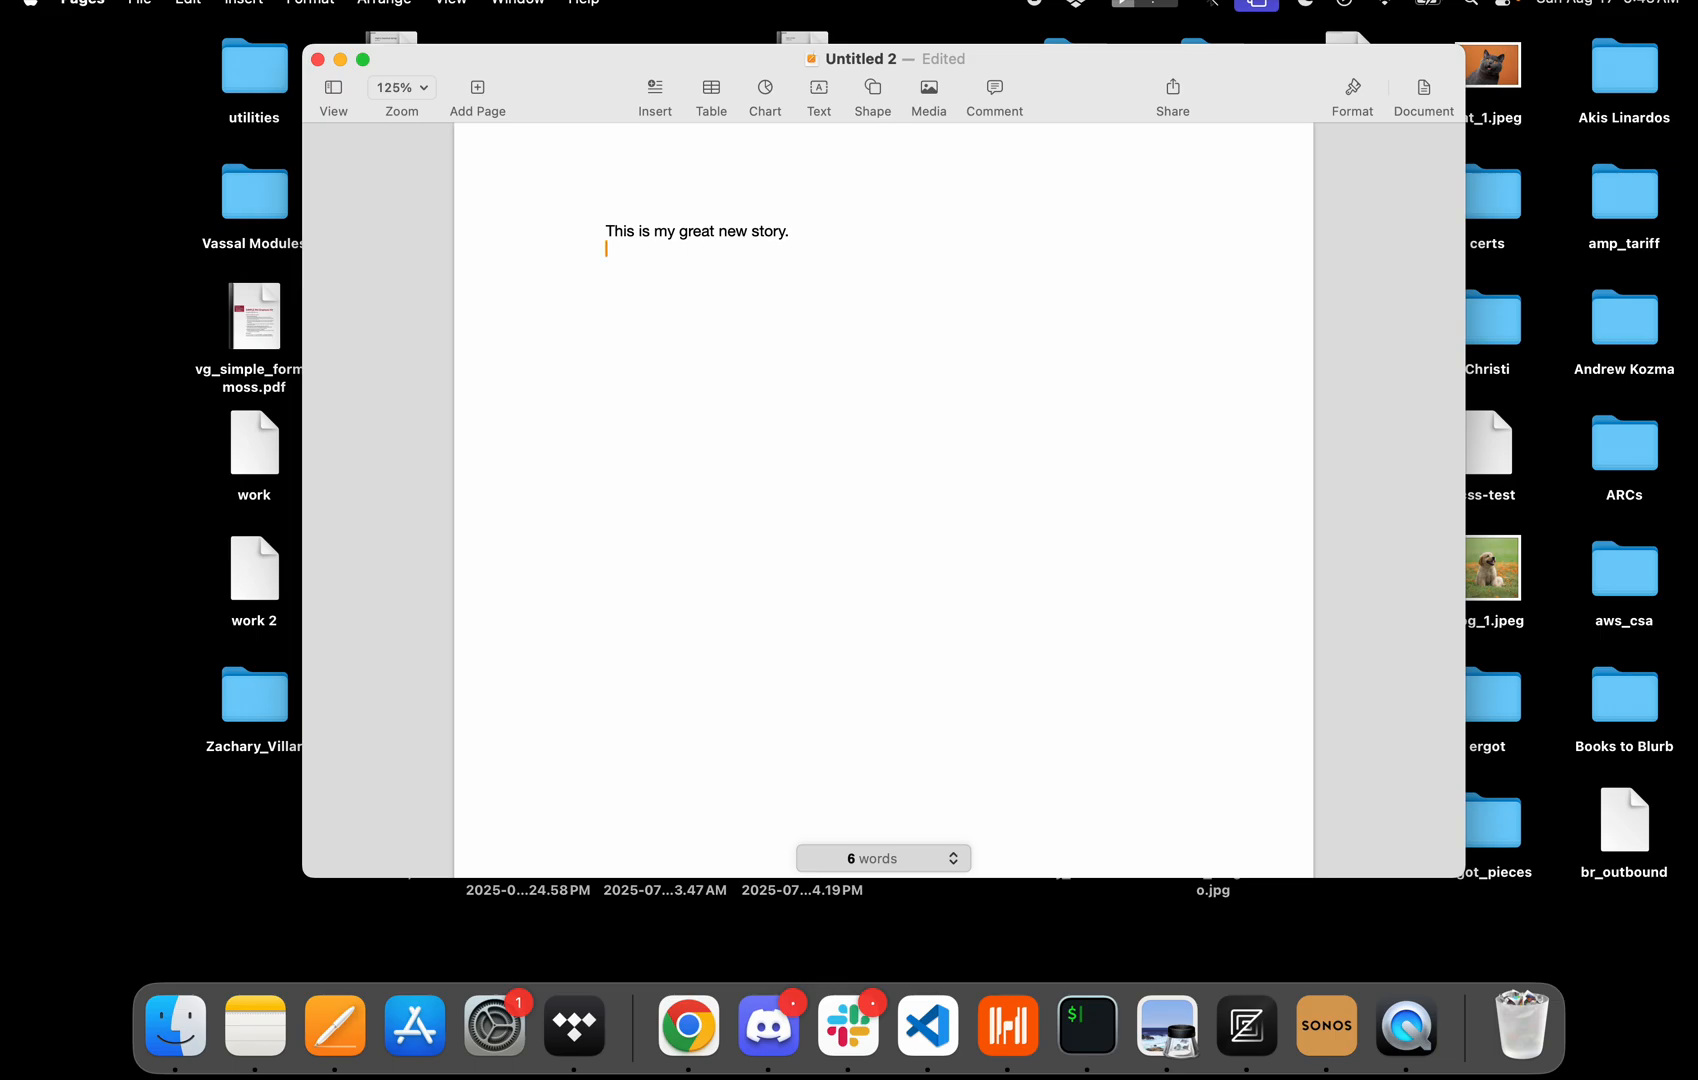
Type "This a long winding section about the character's back story." and the next paragraph "The ending here.".
type("This a long winding section abo")
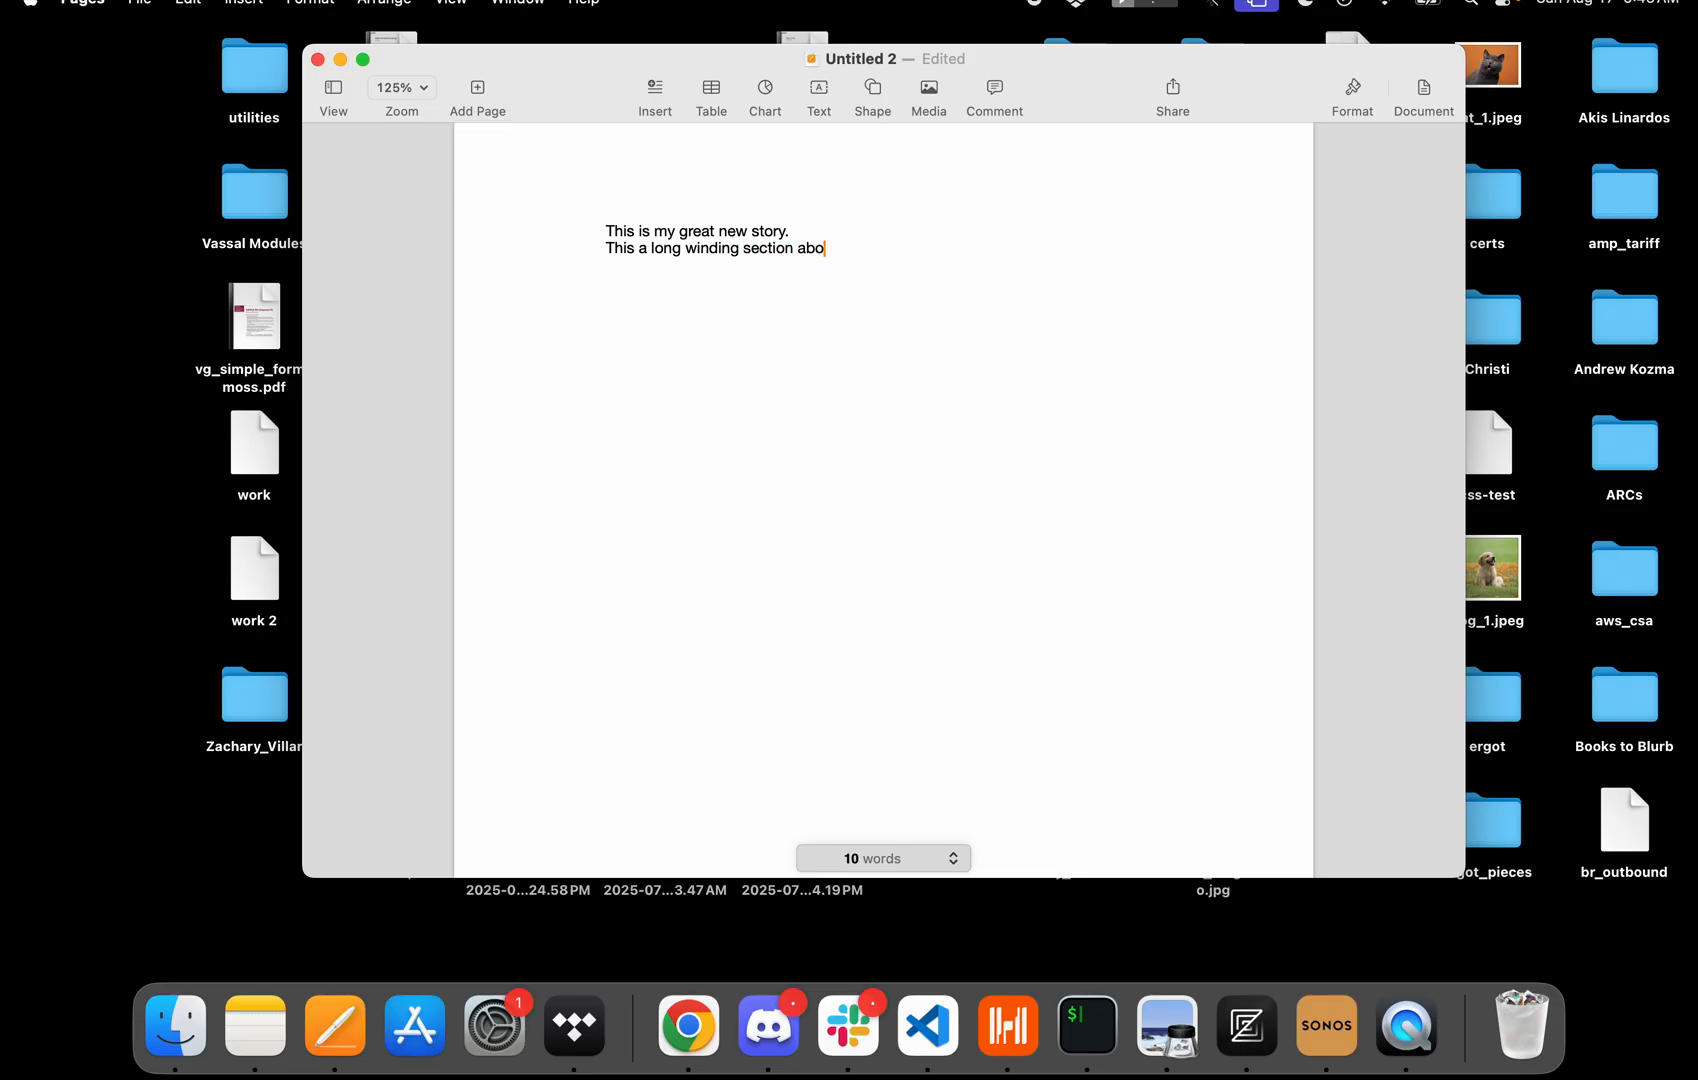
type("ut the character's back story.")
key("Return")
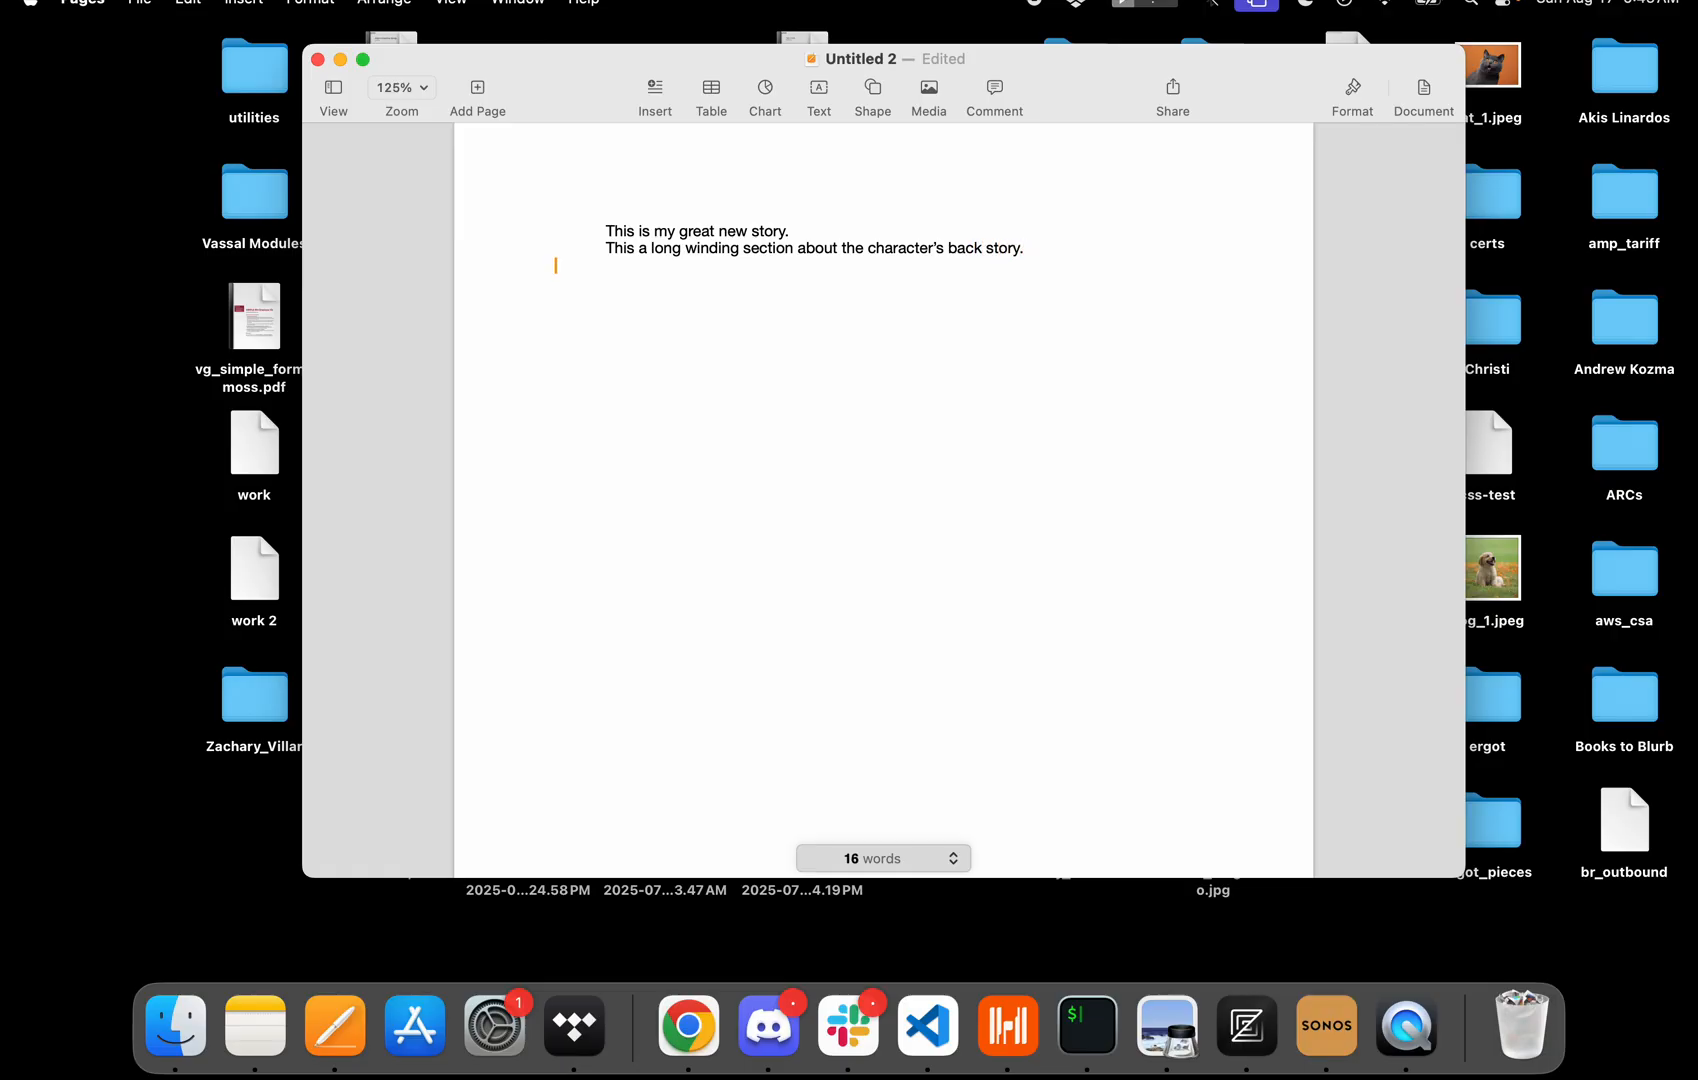
type("The ending here.")
Insert a paragraph "I new section with some action." after the back-story line.
left_click(1072, 246)
key("Return")
type("I new section ")
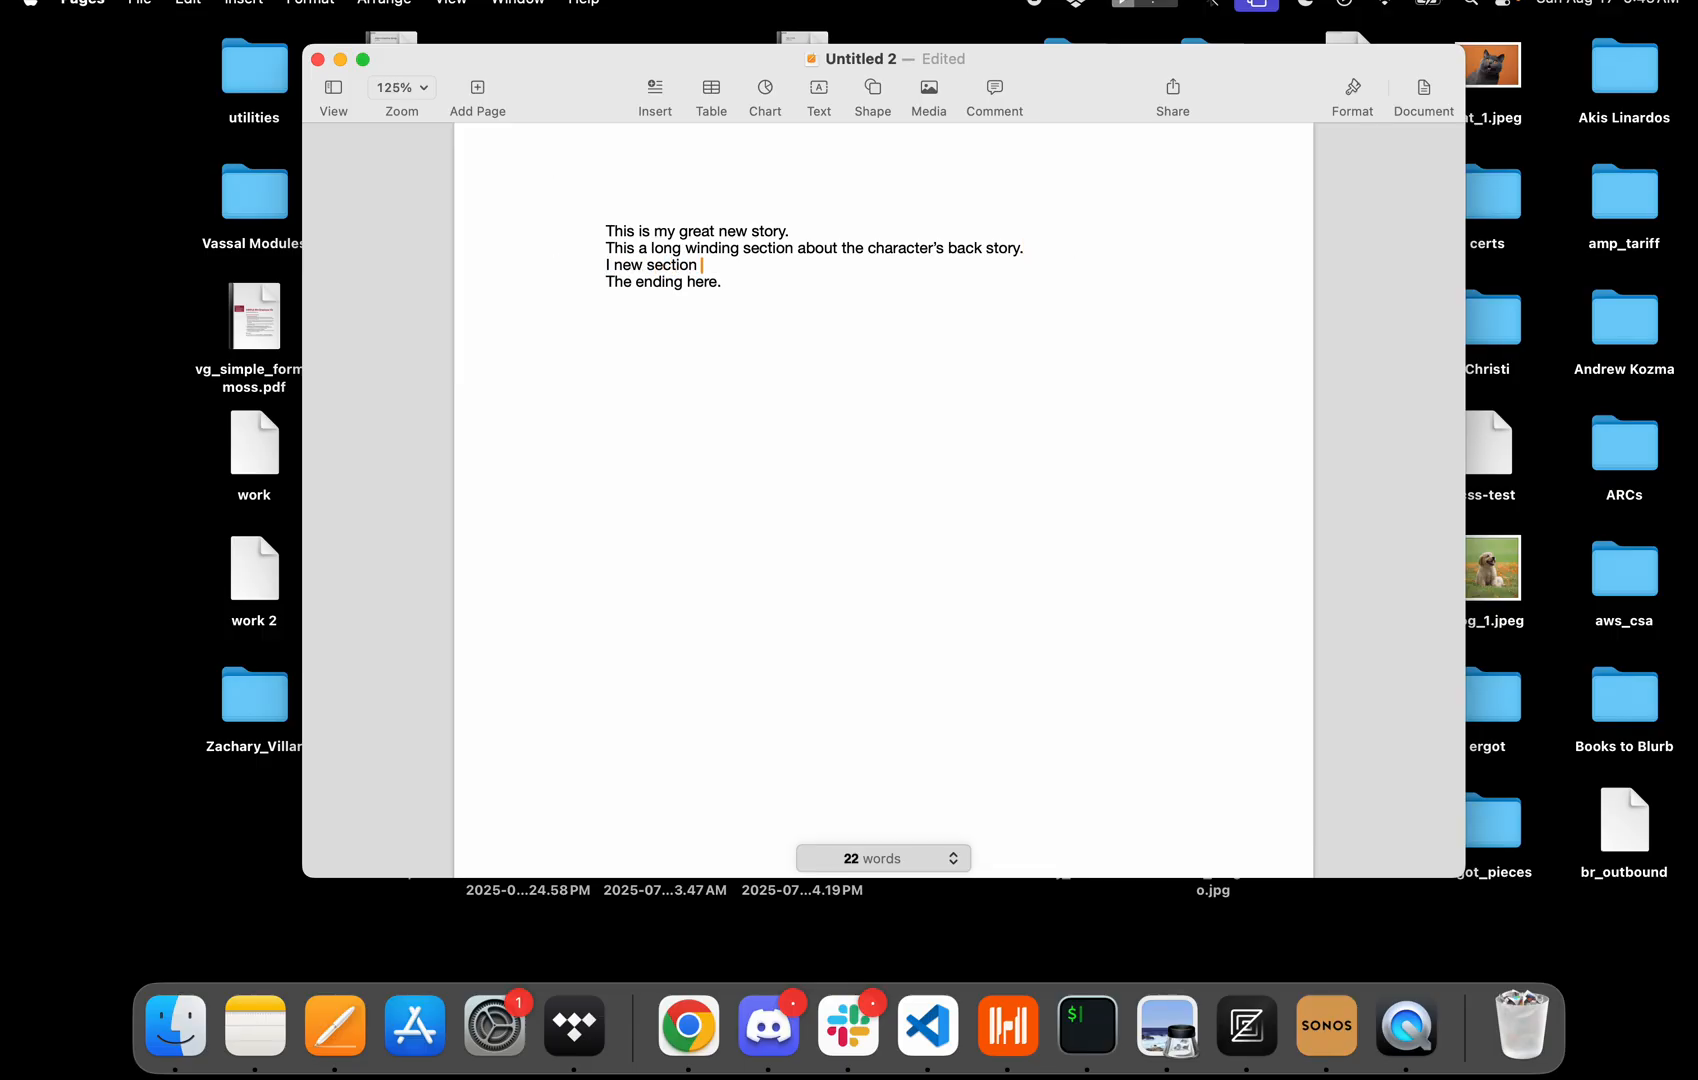
type("with some action.")
Start saving the document and name it my_great_story.
left_click_drag(602, 246, 1059, 251)
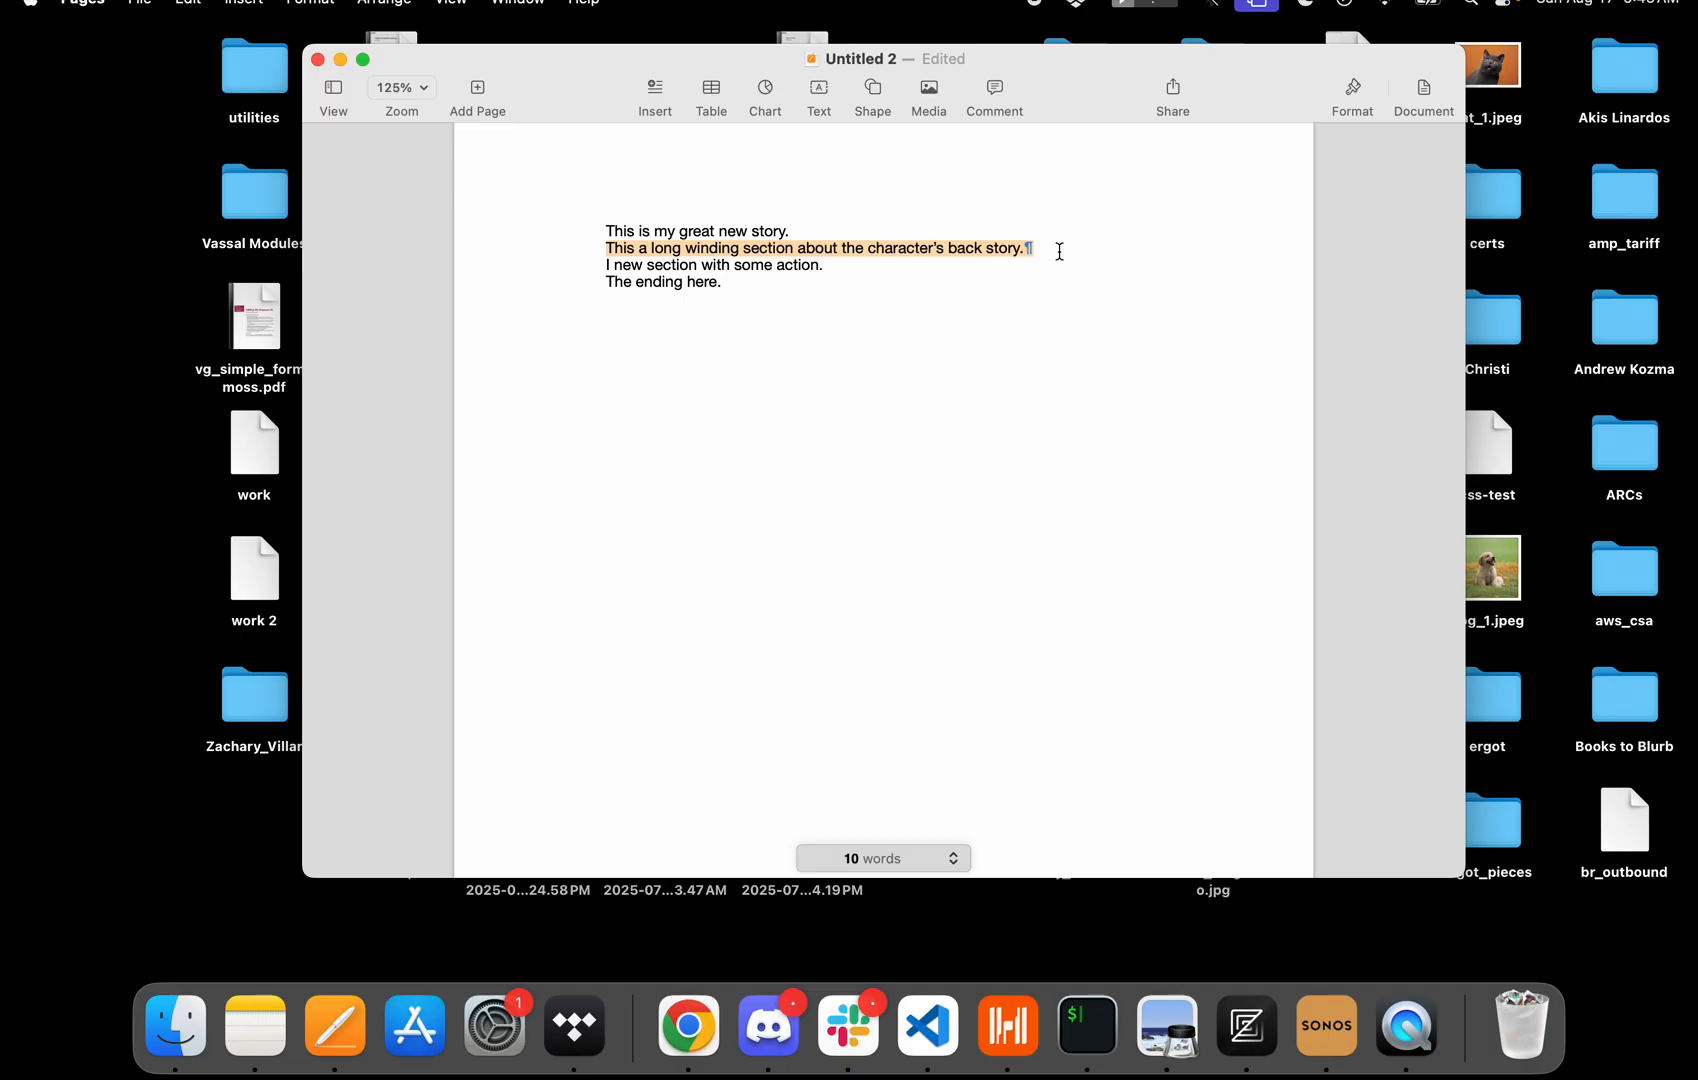
left_click(849, 317)
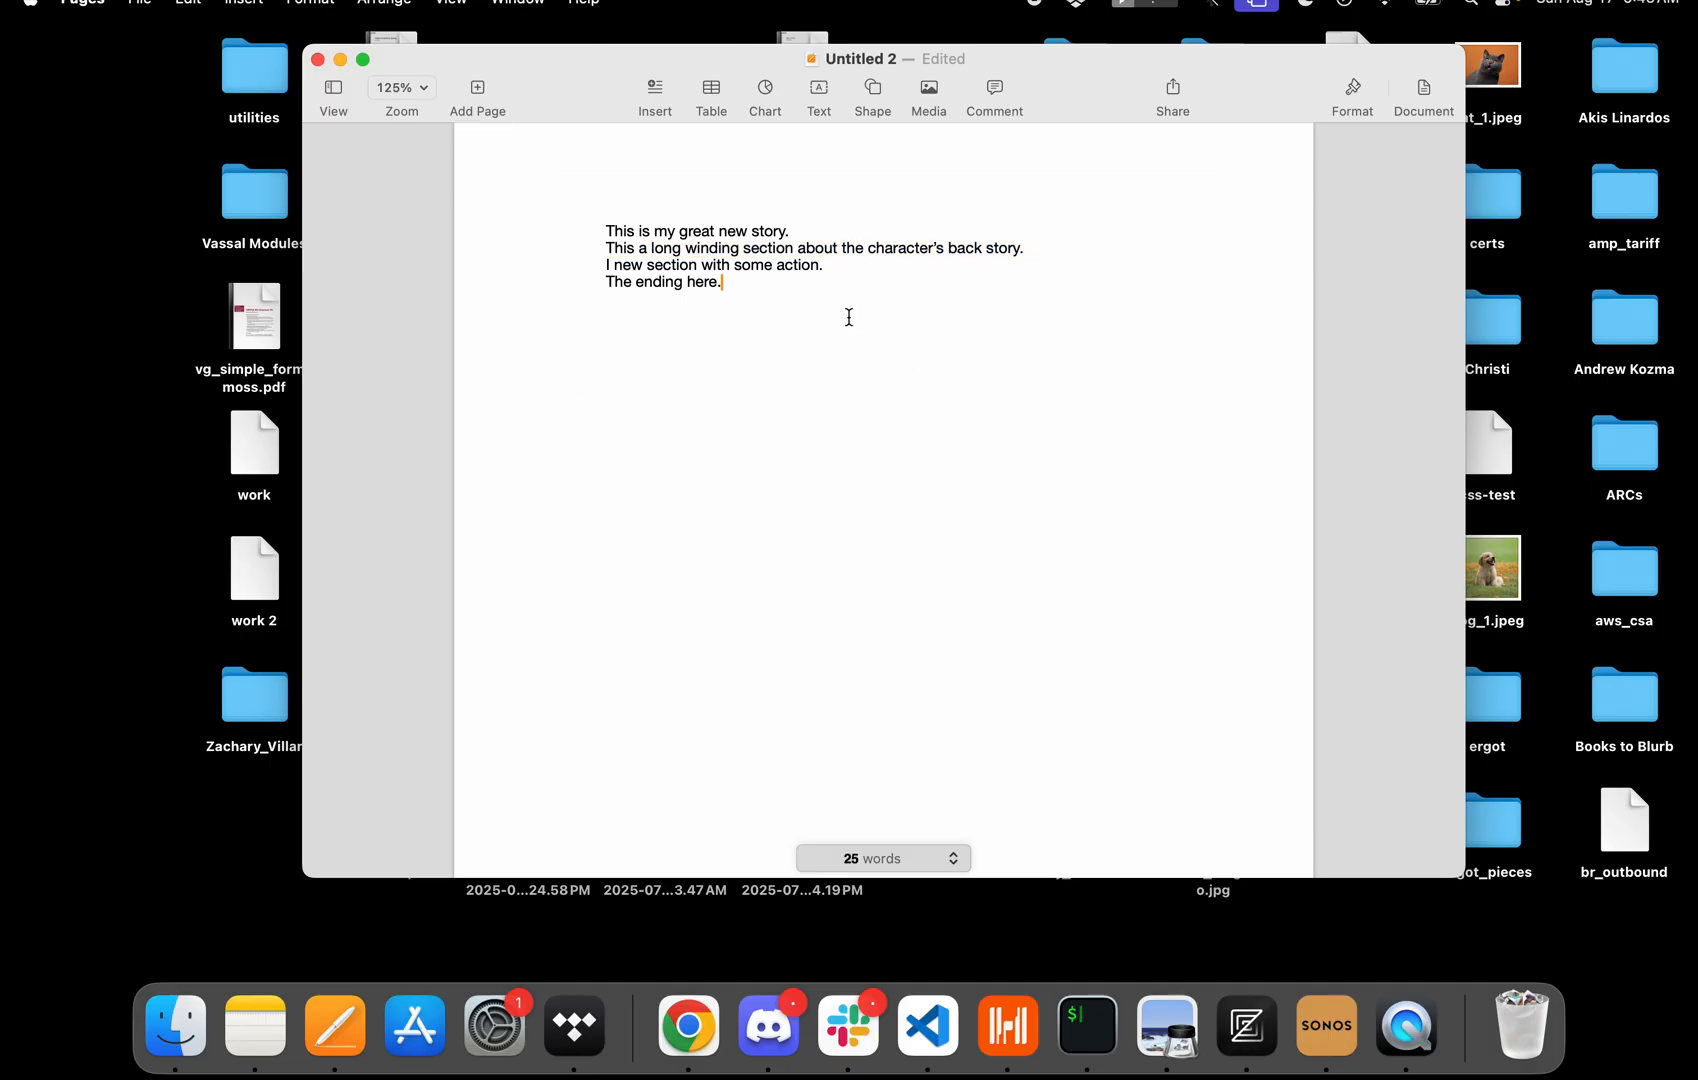
key("super+s")
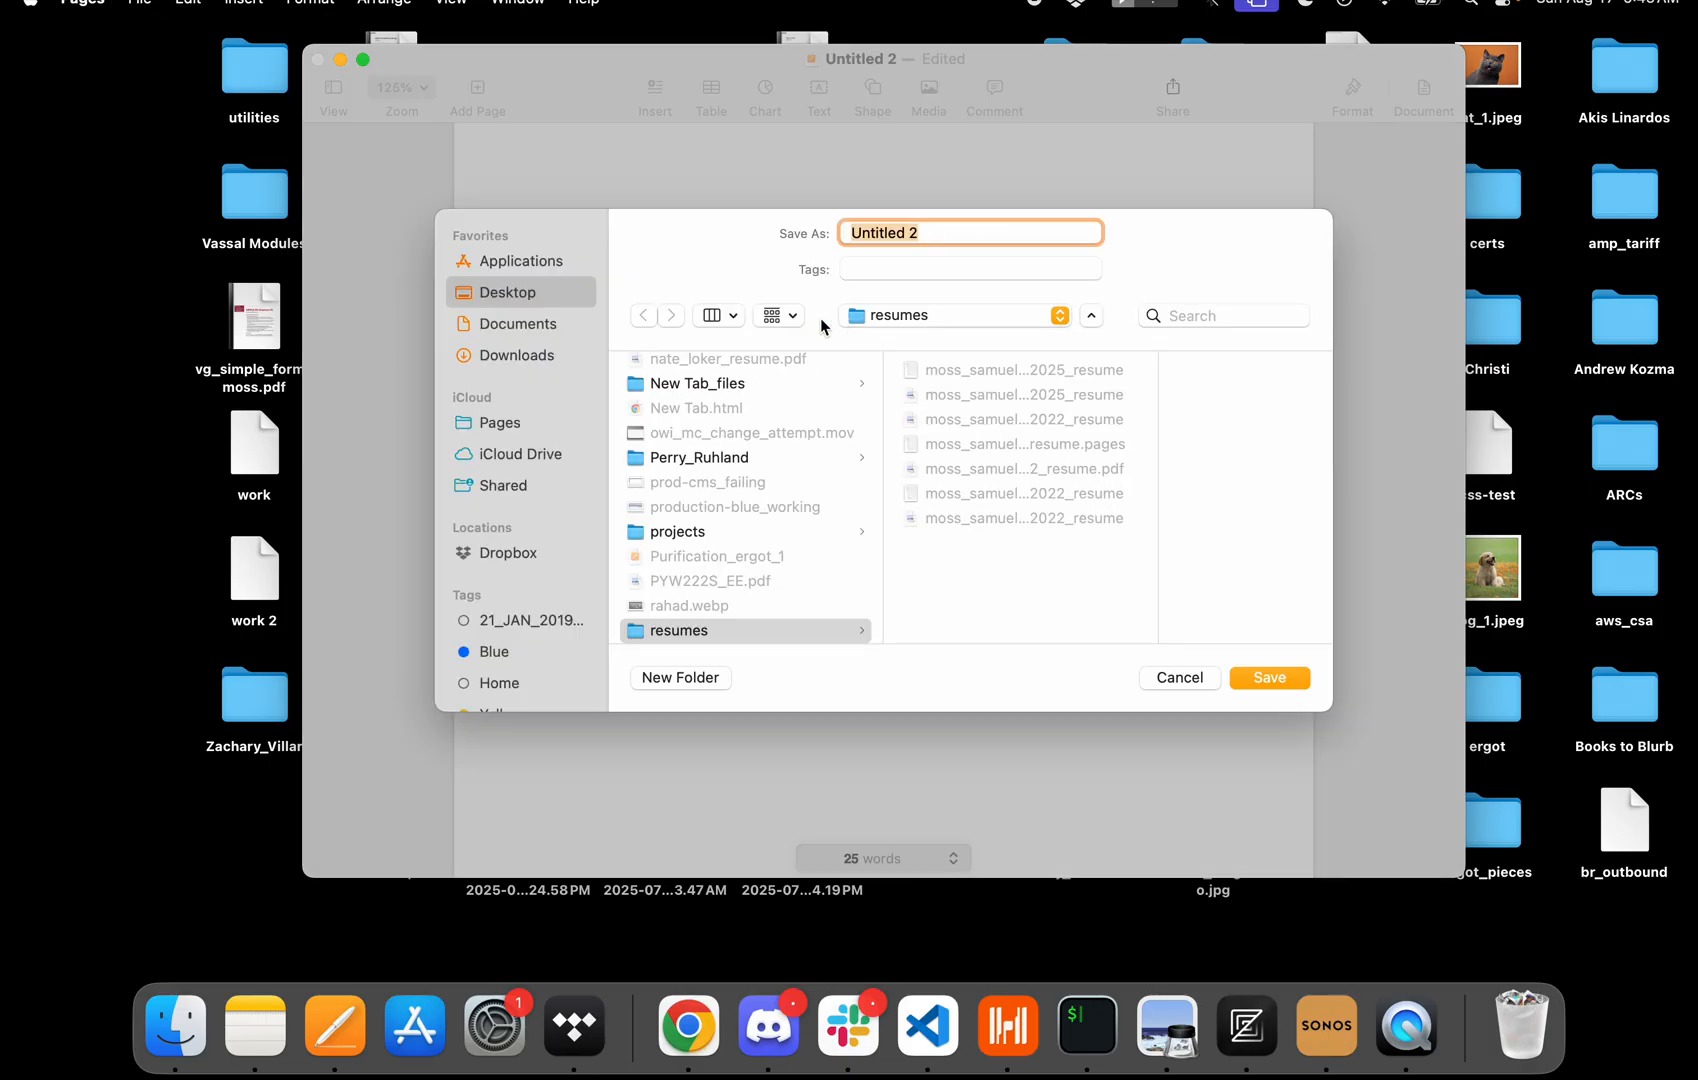
type("my great")
key("BackSpace")
key("BackSpace")
key("BackSpace")
key("BackSpace")
key("BackSpace")
key("BackSpace")
key("BackSpace")
key("BackSpace")
key("BackSpace")
type("my_great_story")
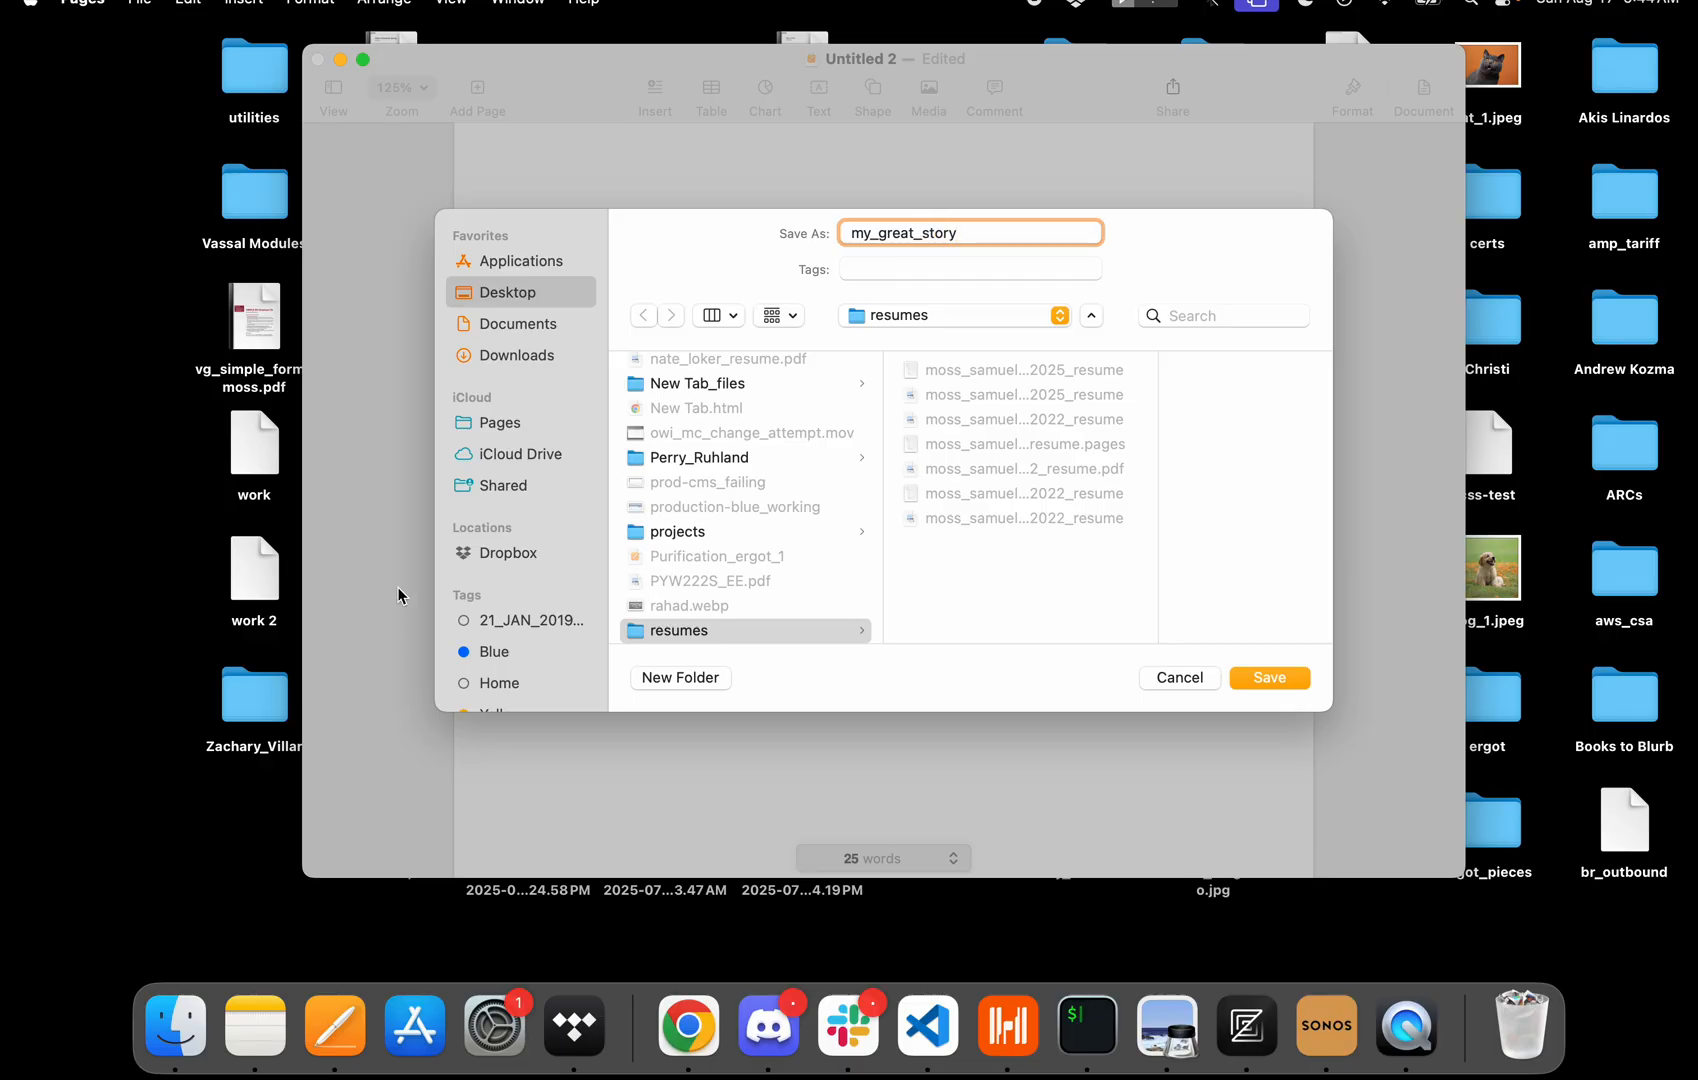
Save it in a new folder named my_great_story inside Dropbox's Documents/stories_2025 folder.
left_click(505, 555)
scroll(690, 500, "down", 2)
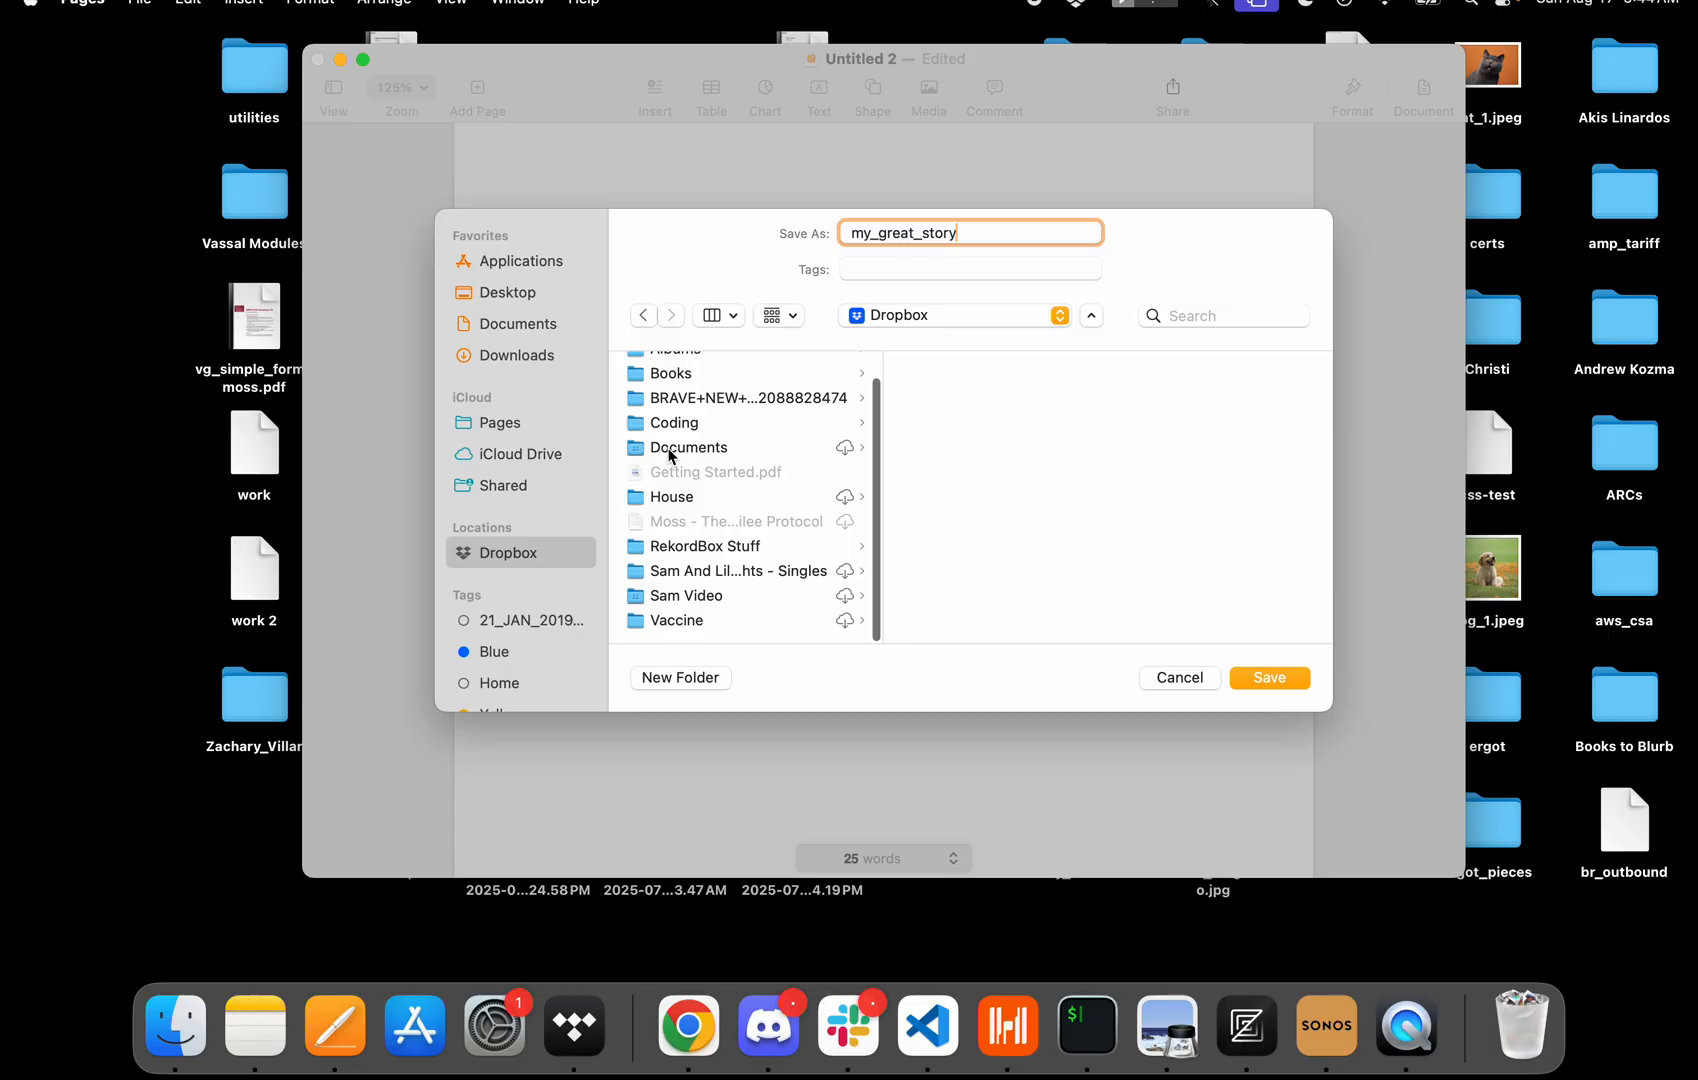
left_click(669, 456)
scroll(945, 498, "down", 3)
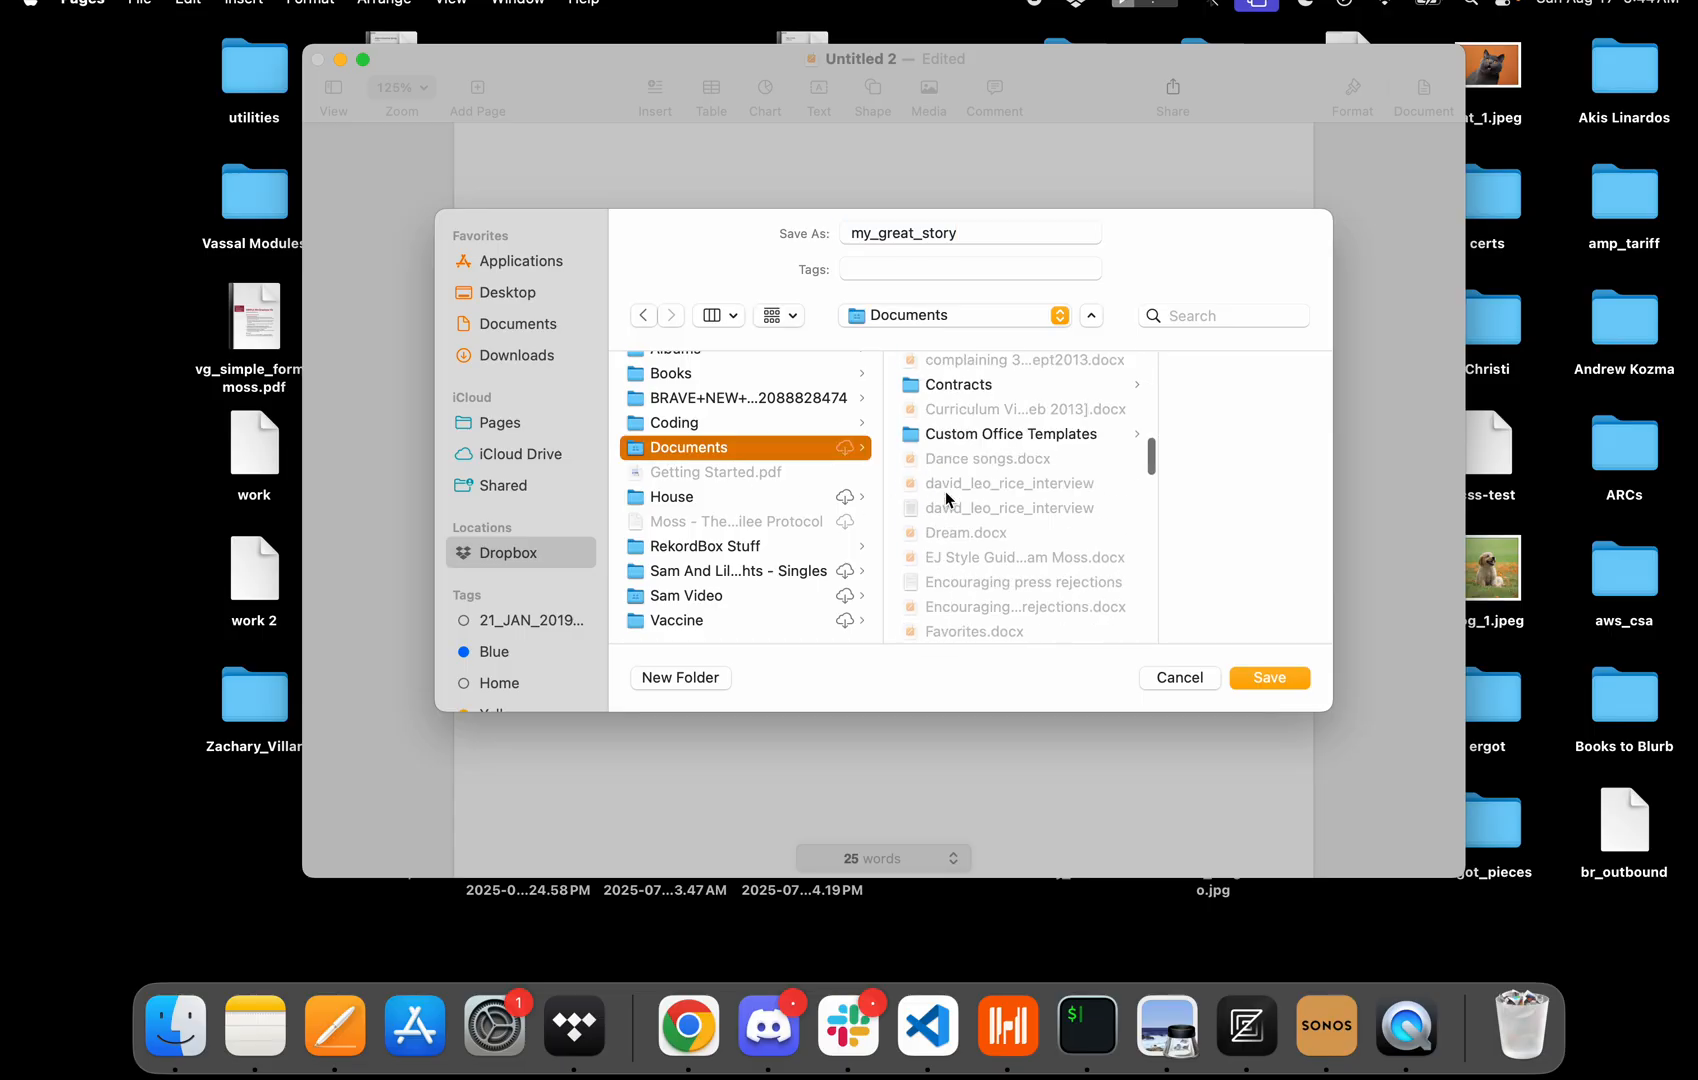
scroll(945, 497, "down", 10)
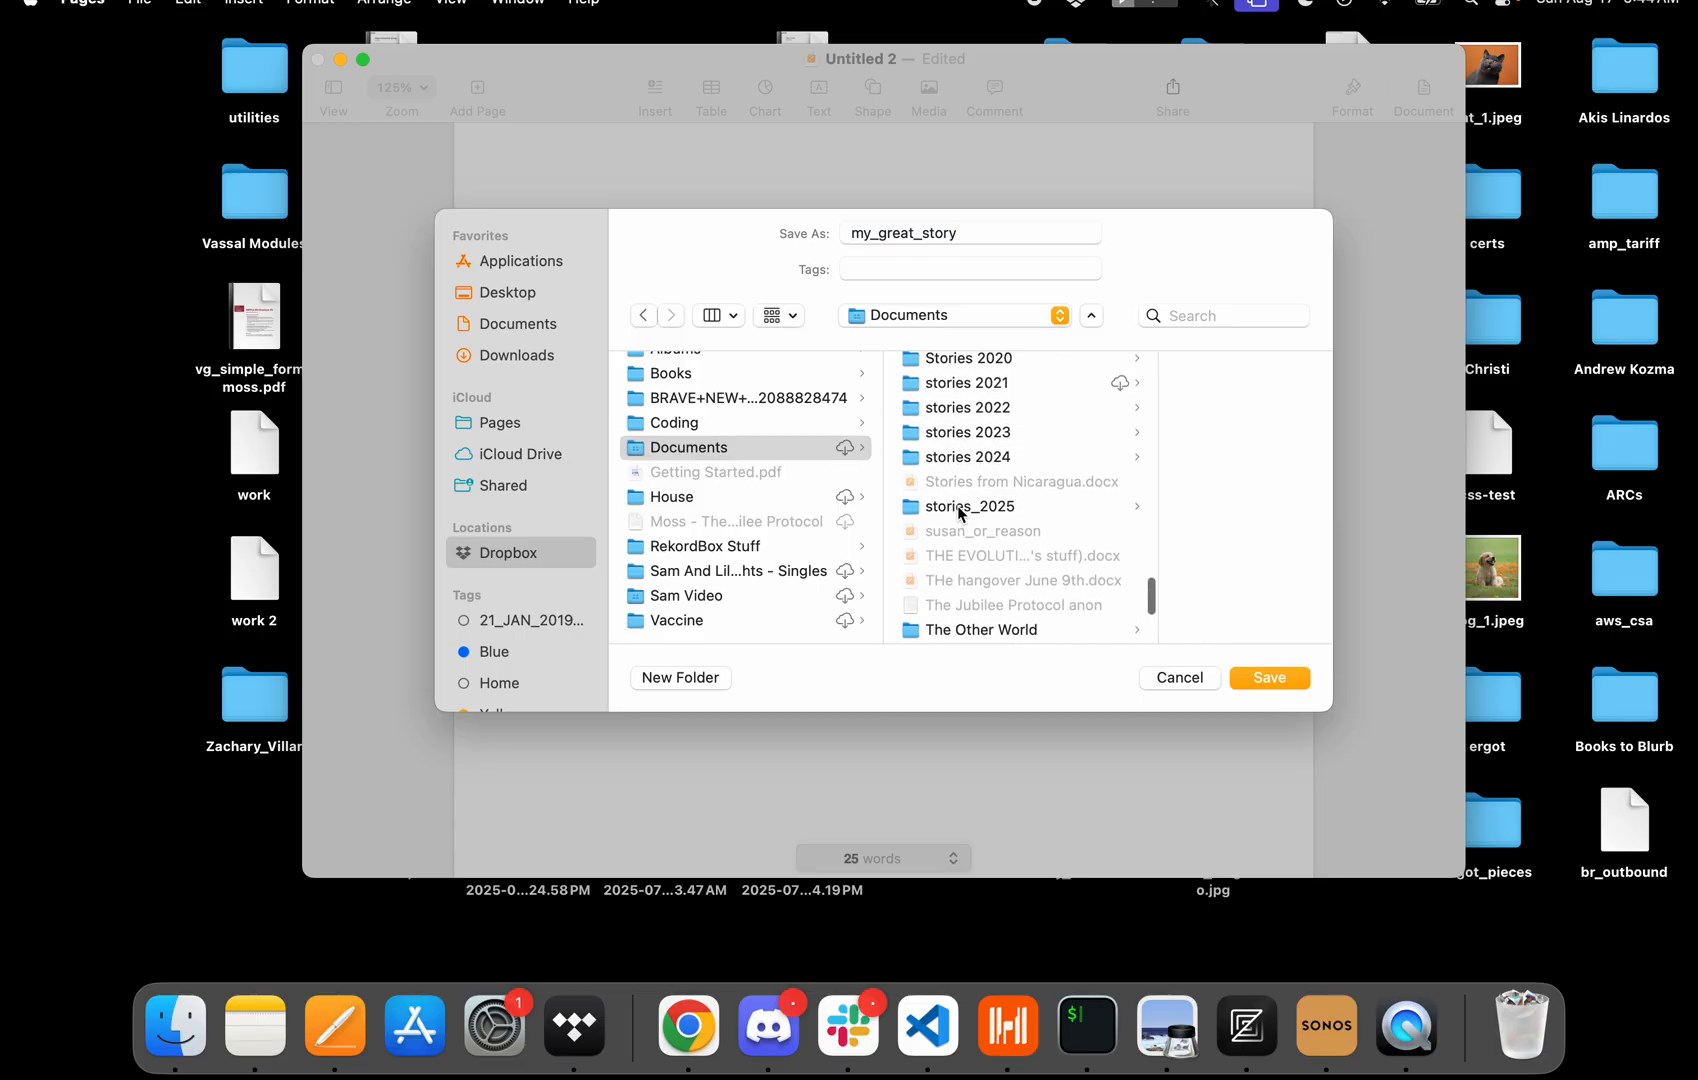
left_click(958, 508)
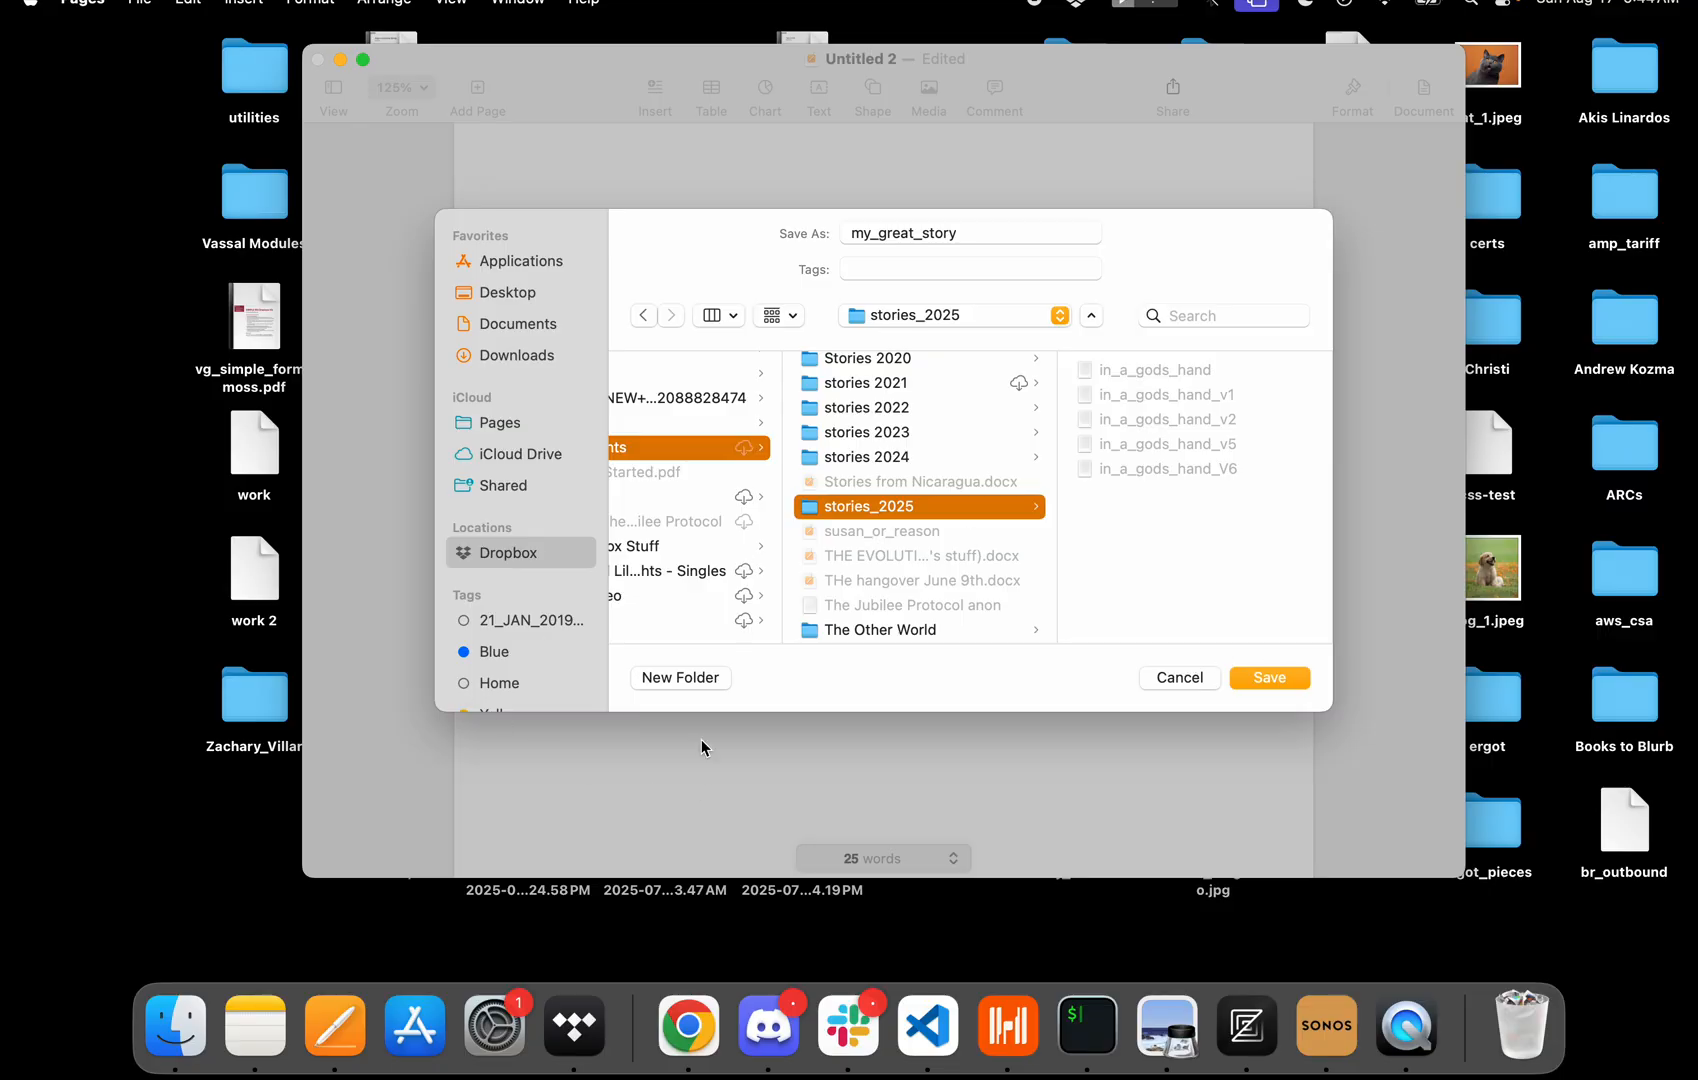
left_click(690, 680)
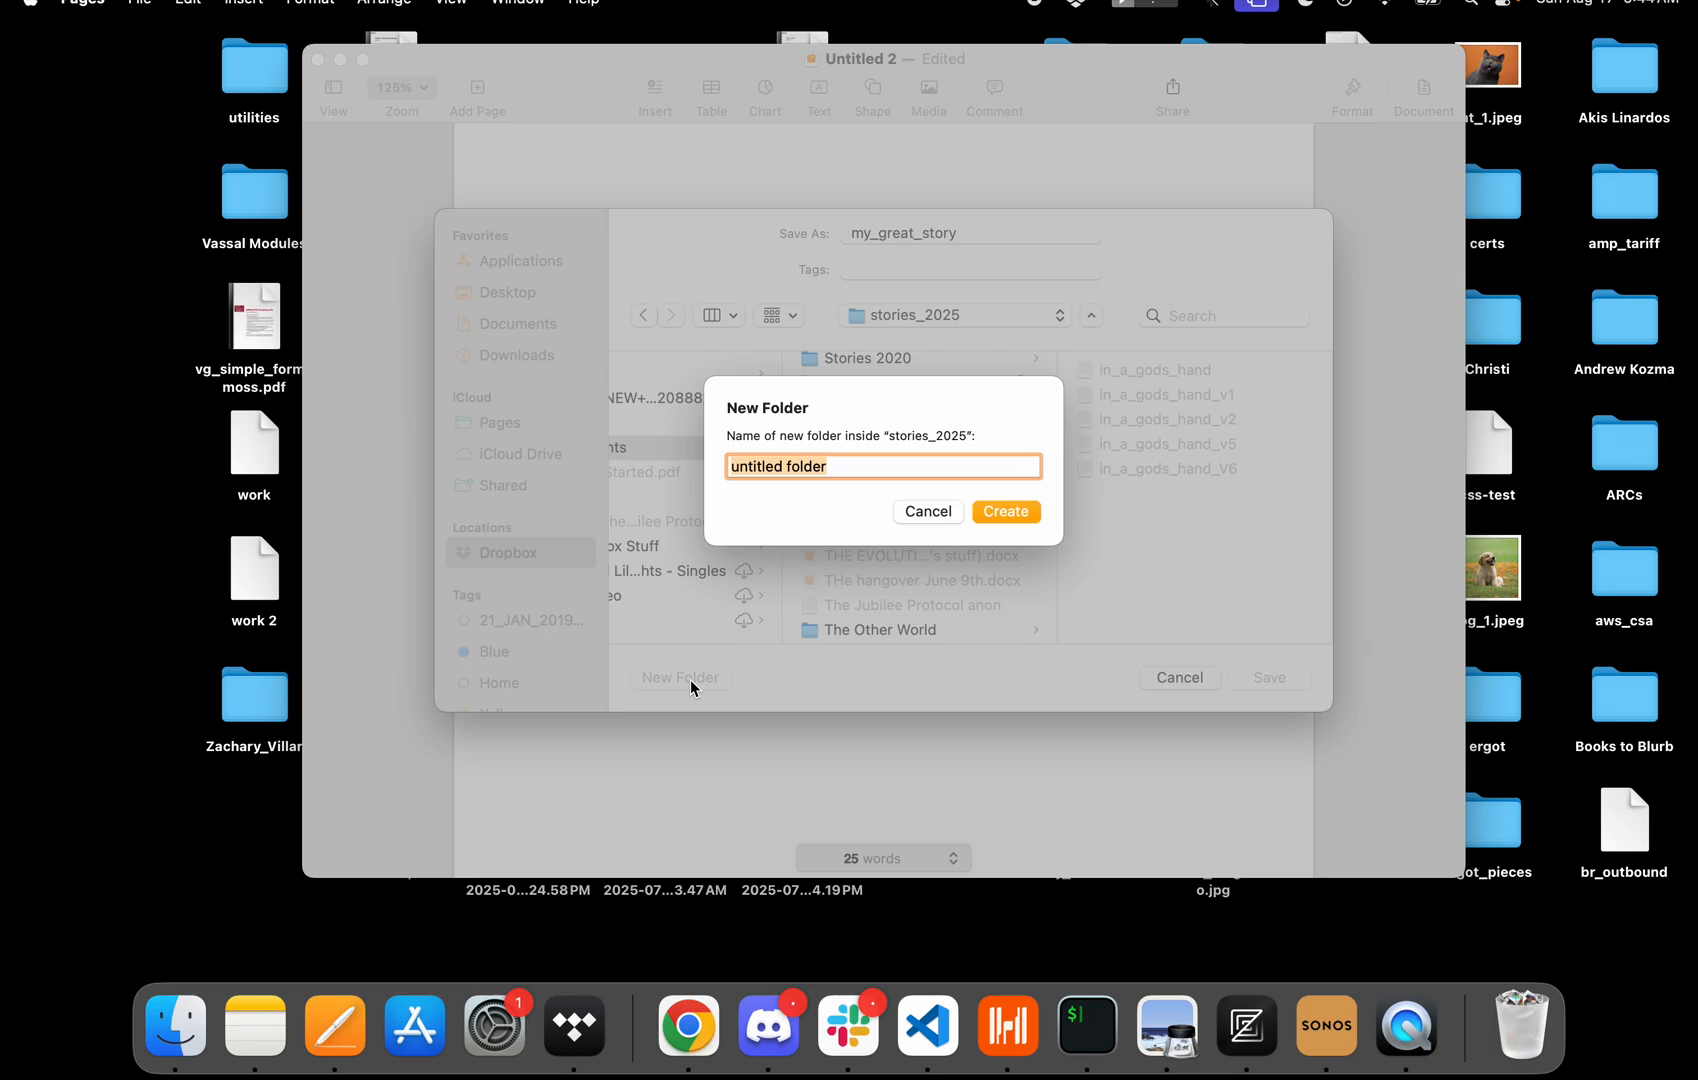
type("my_great_story")
left_click(1005, 509)
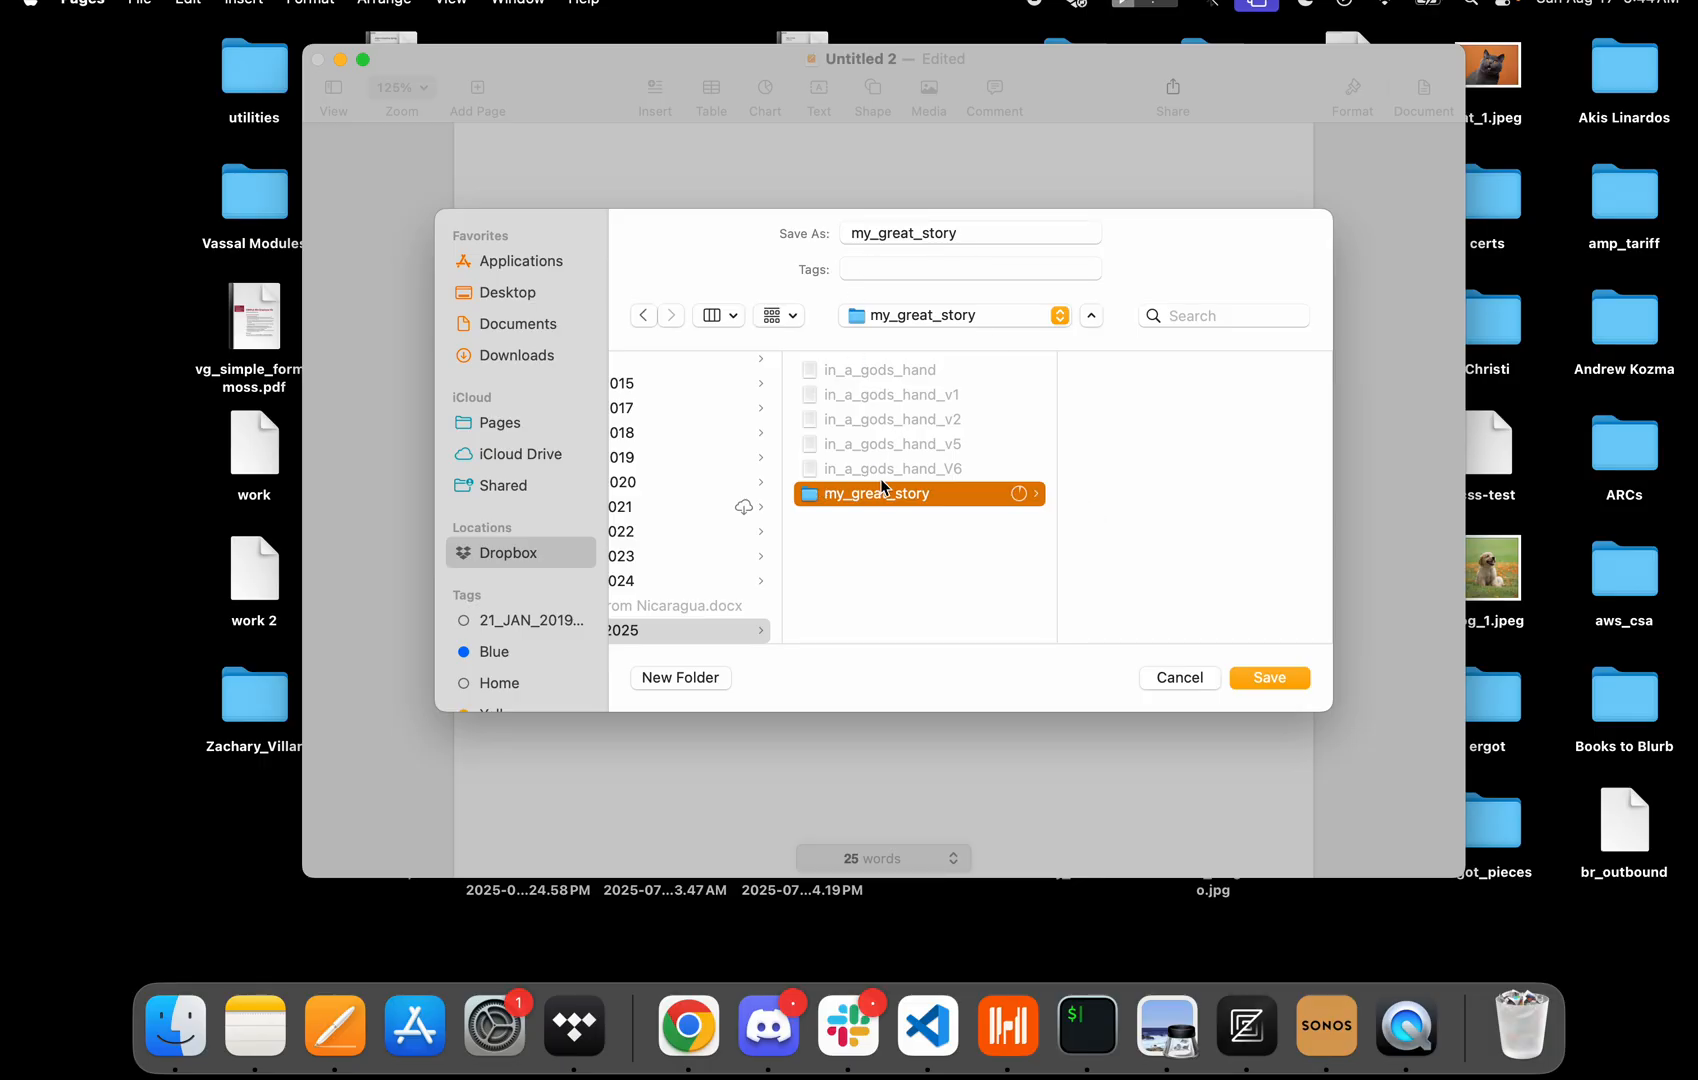
left_click(1269, 678)
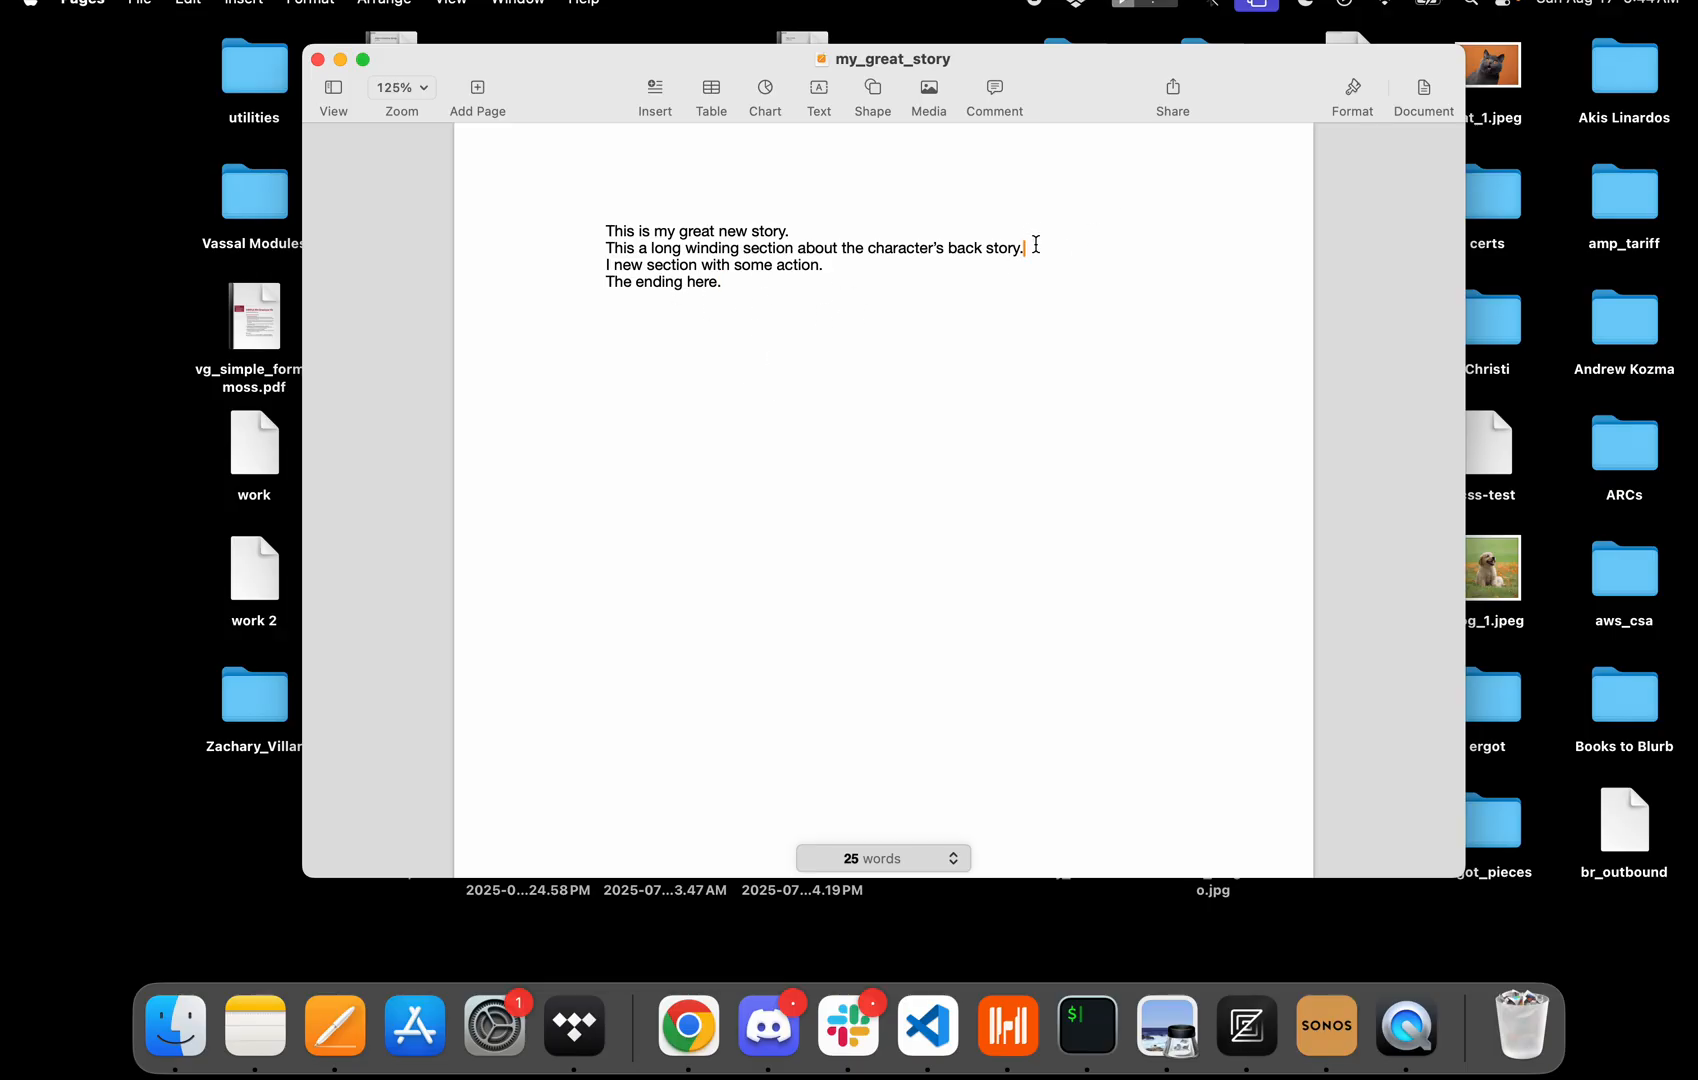
Delete the back-story line and paste it back in place.
left_click_drag(1036, 244, 427, 247)
key("cmd+c")
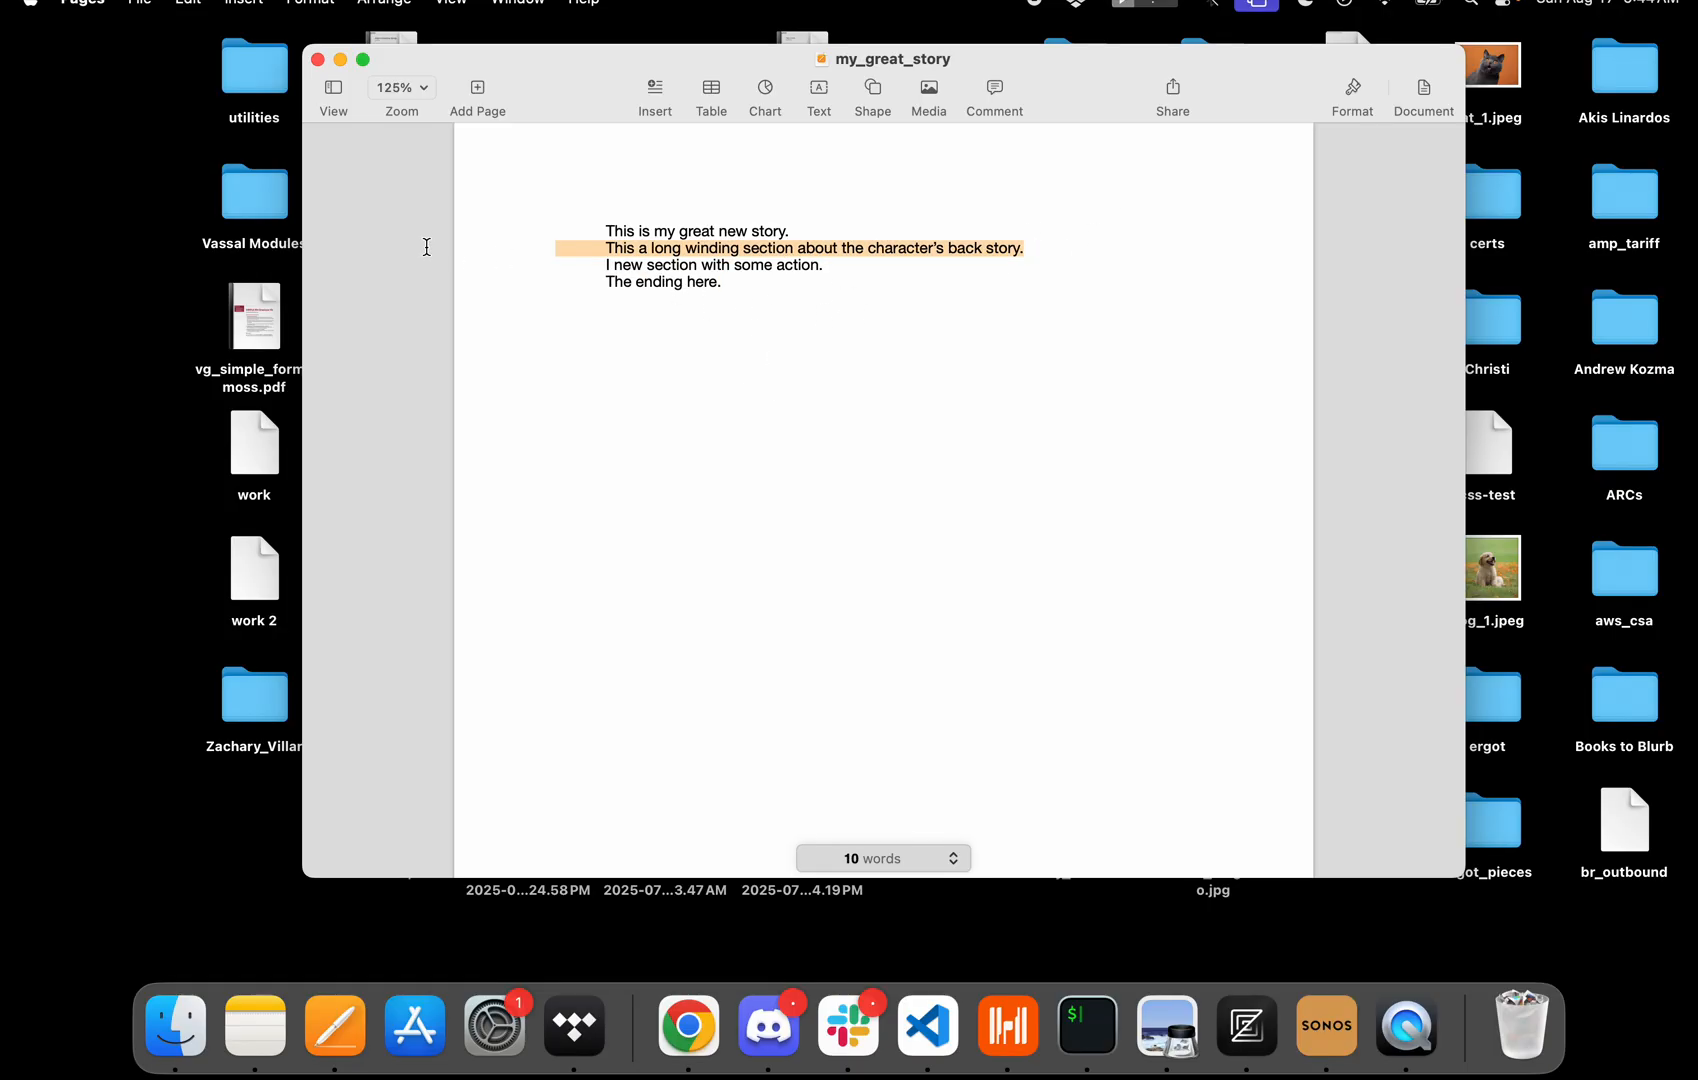
key("BackSpace")
key("BackSpace")
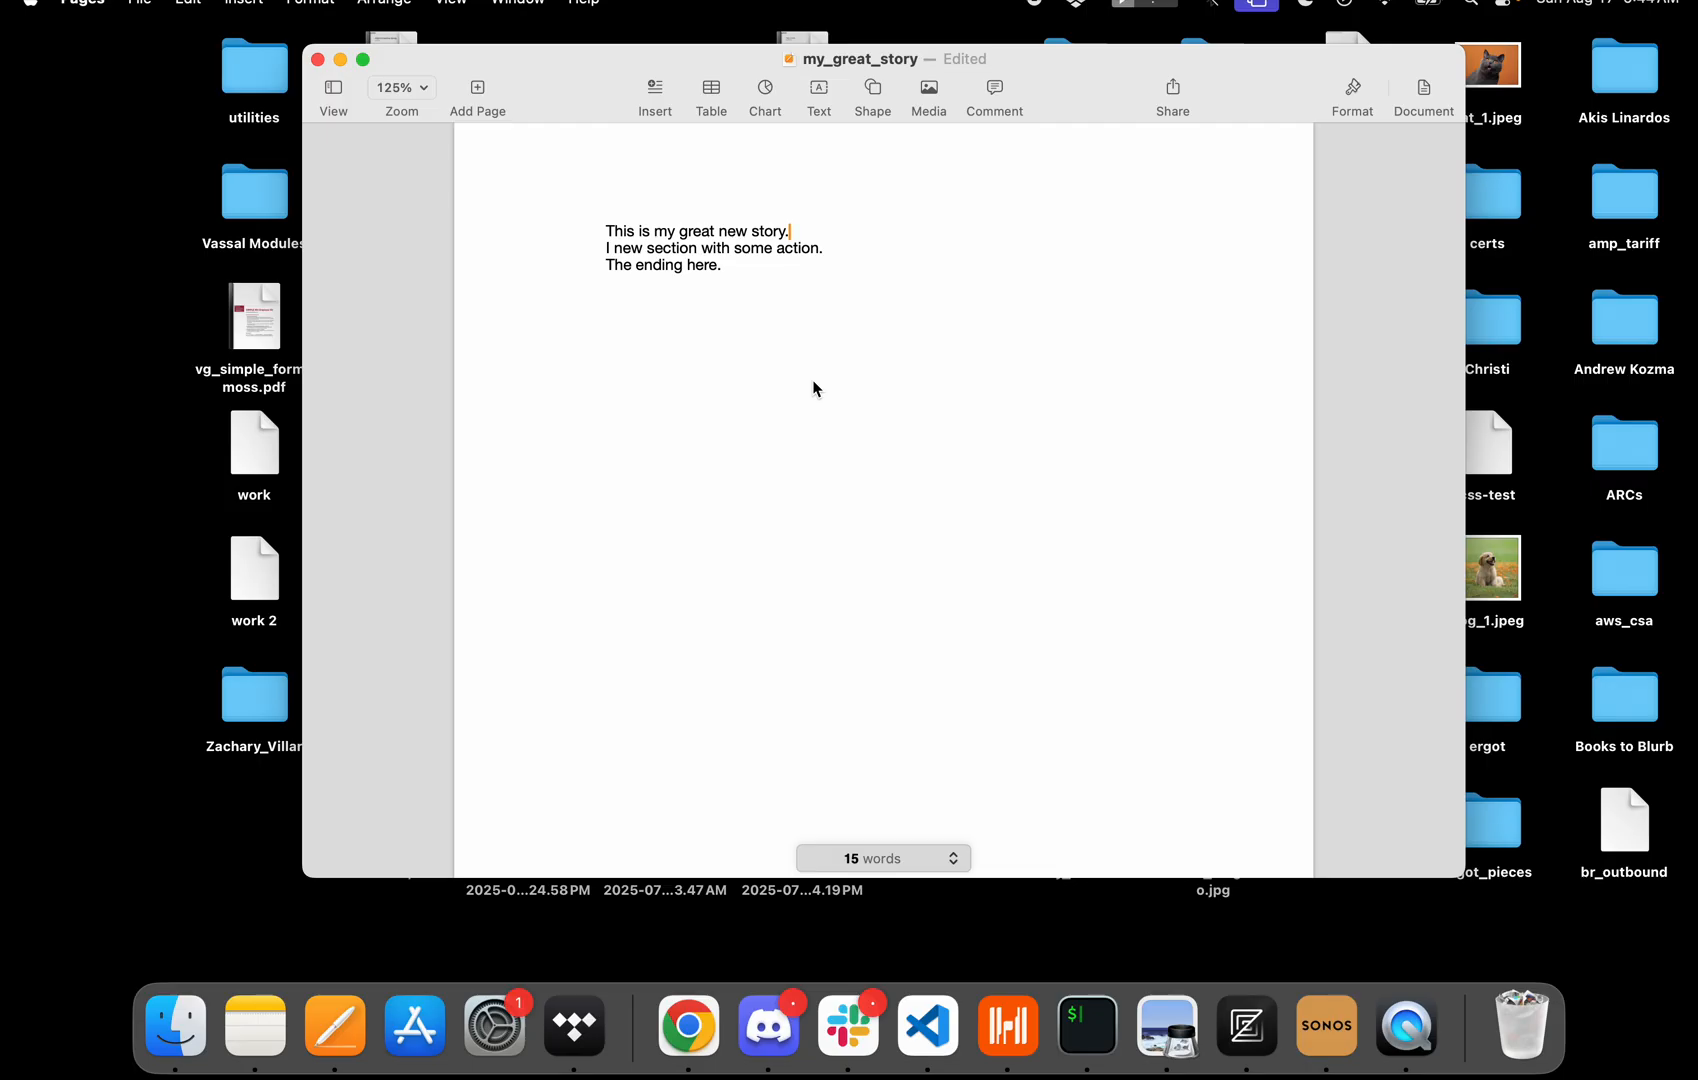
key("Return")
key("cmd+v")
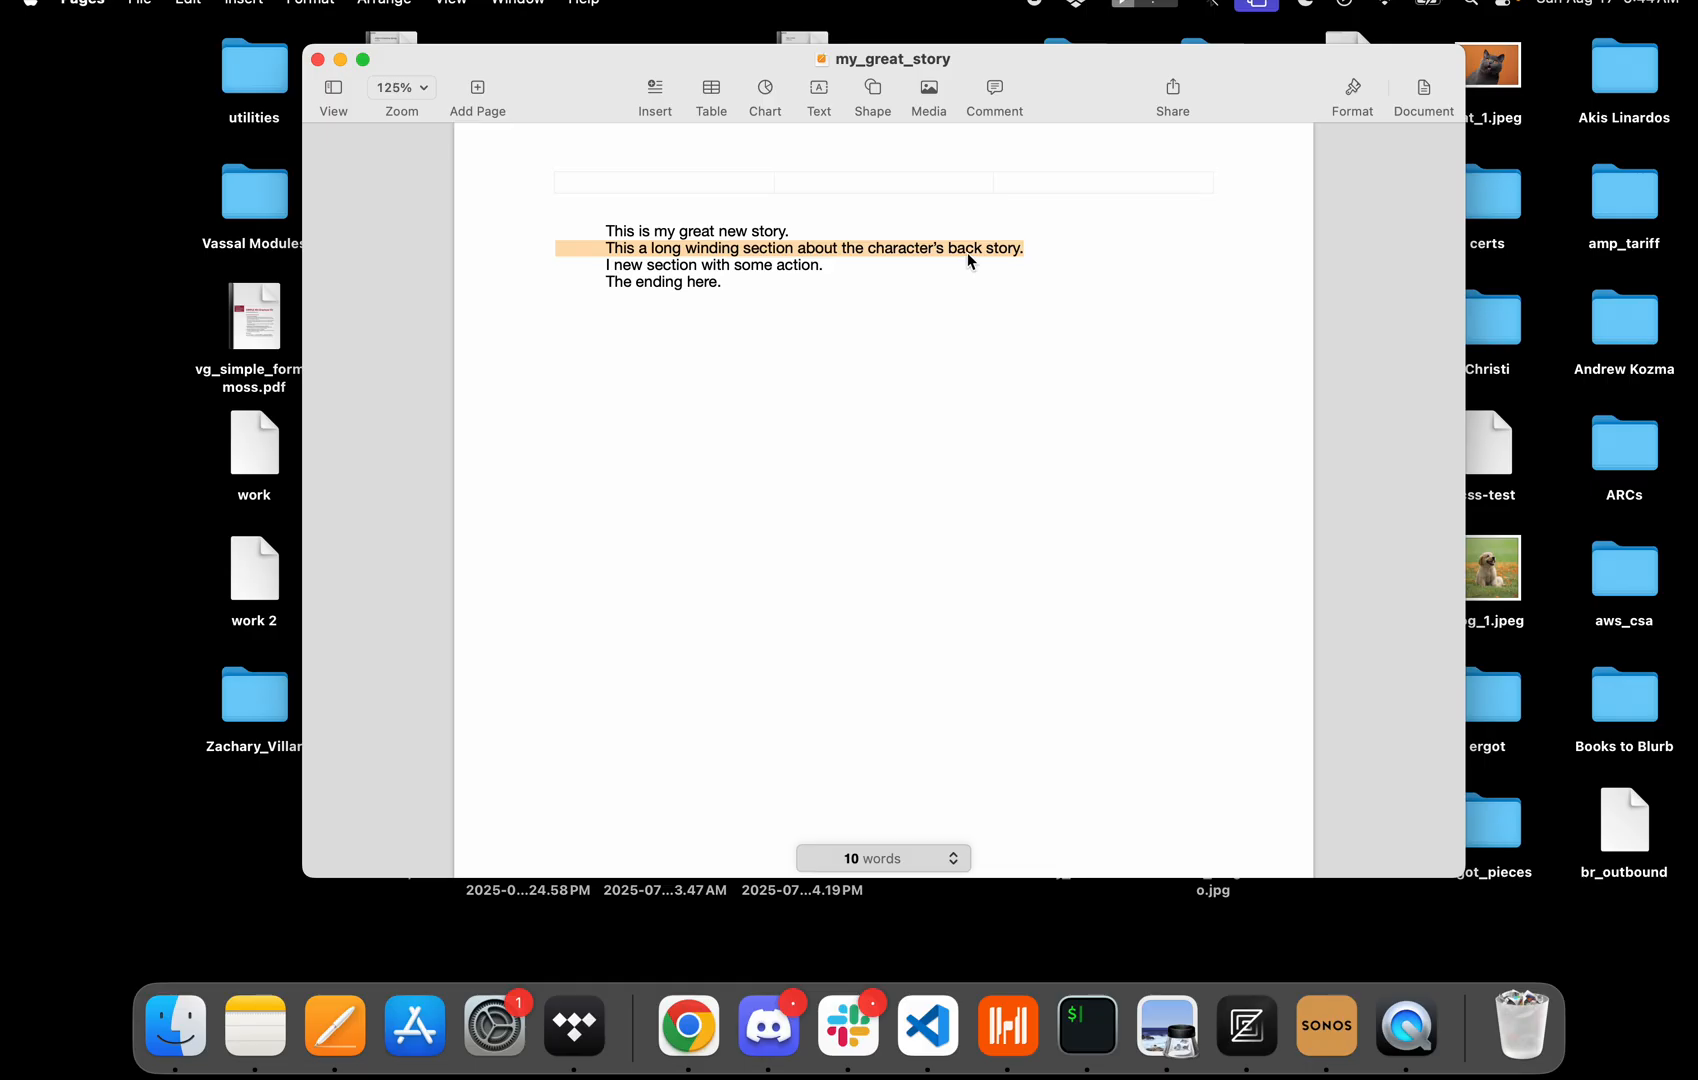
left_click(967, 250)
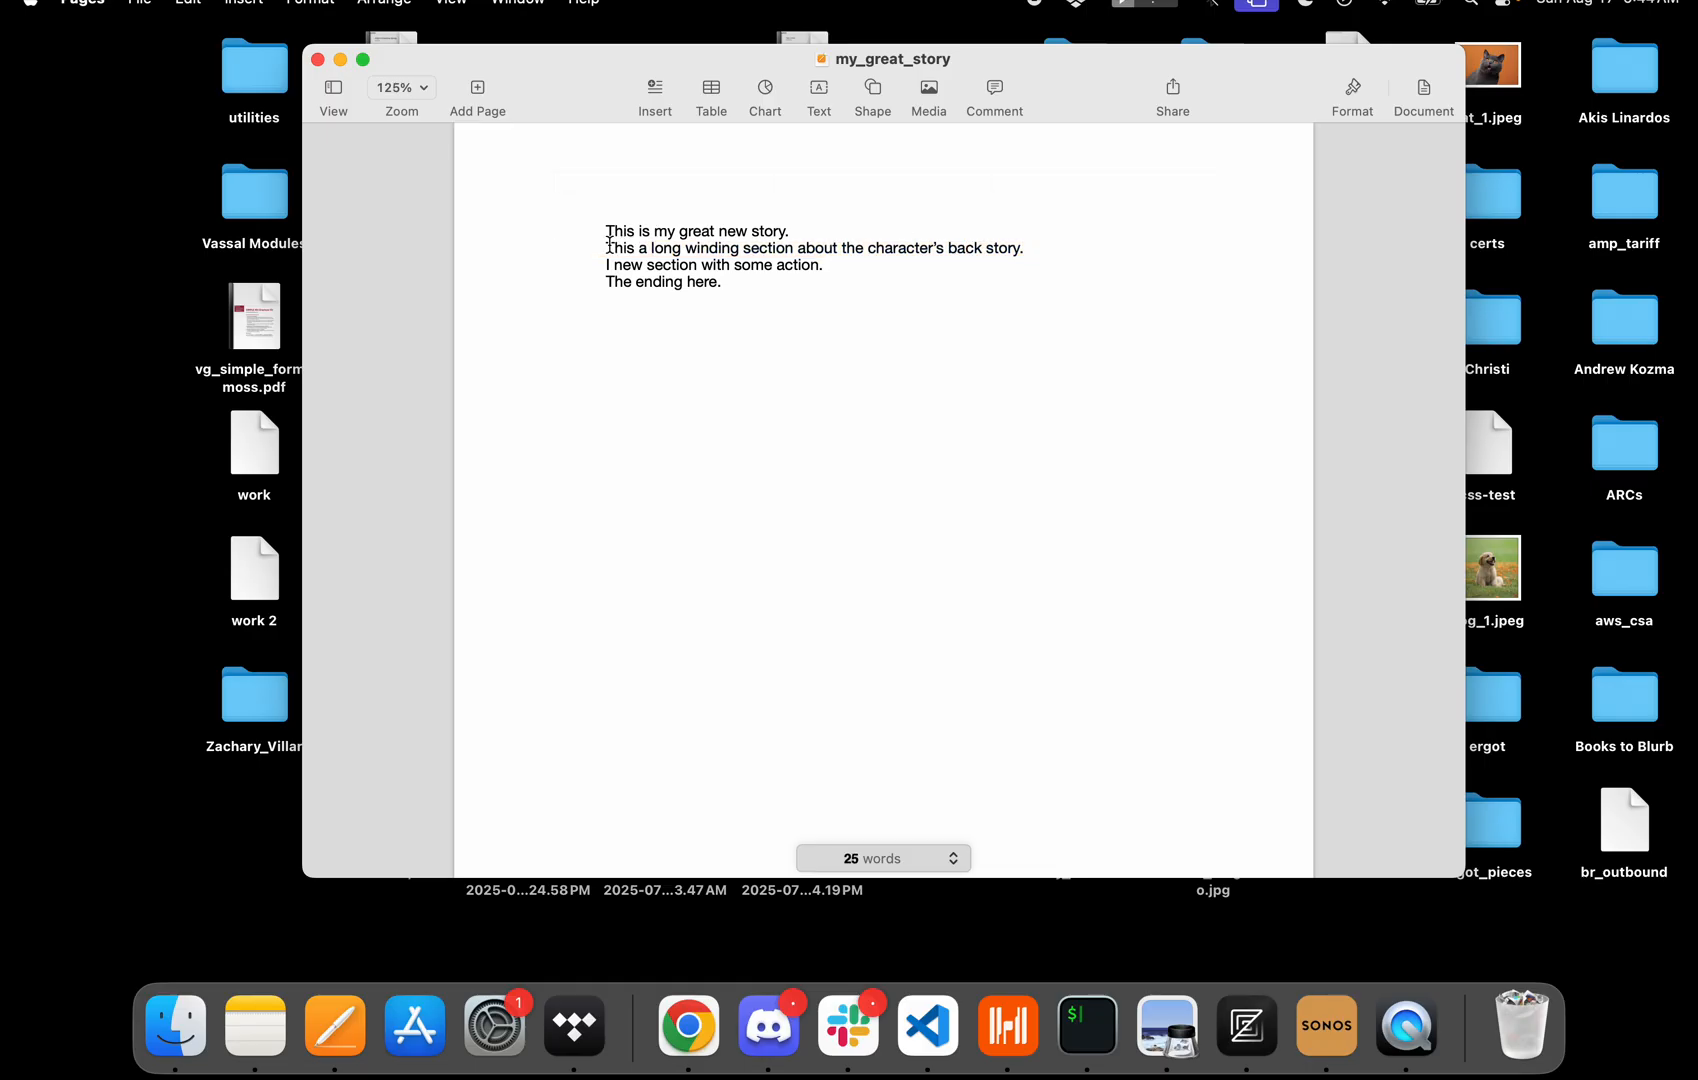
left_click(607, 250)
left_click_drag(1027, 248, 567, 249)
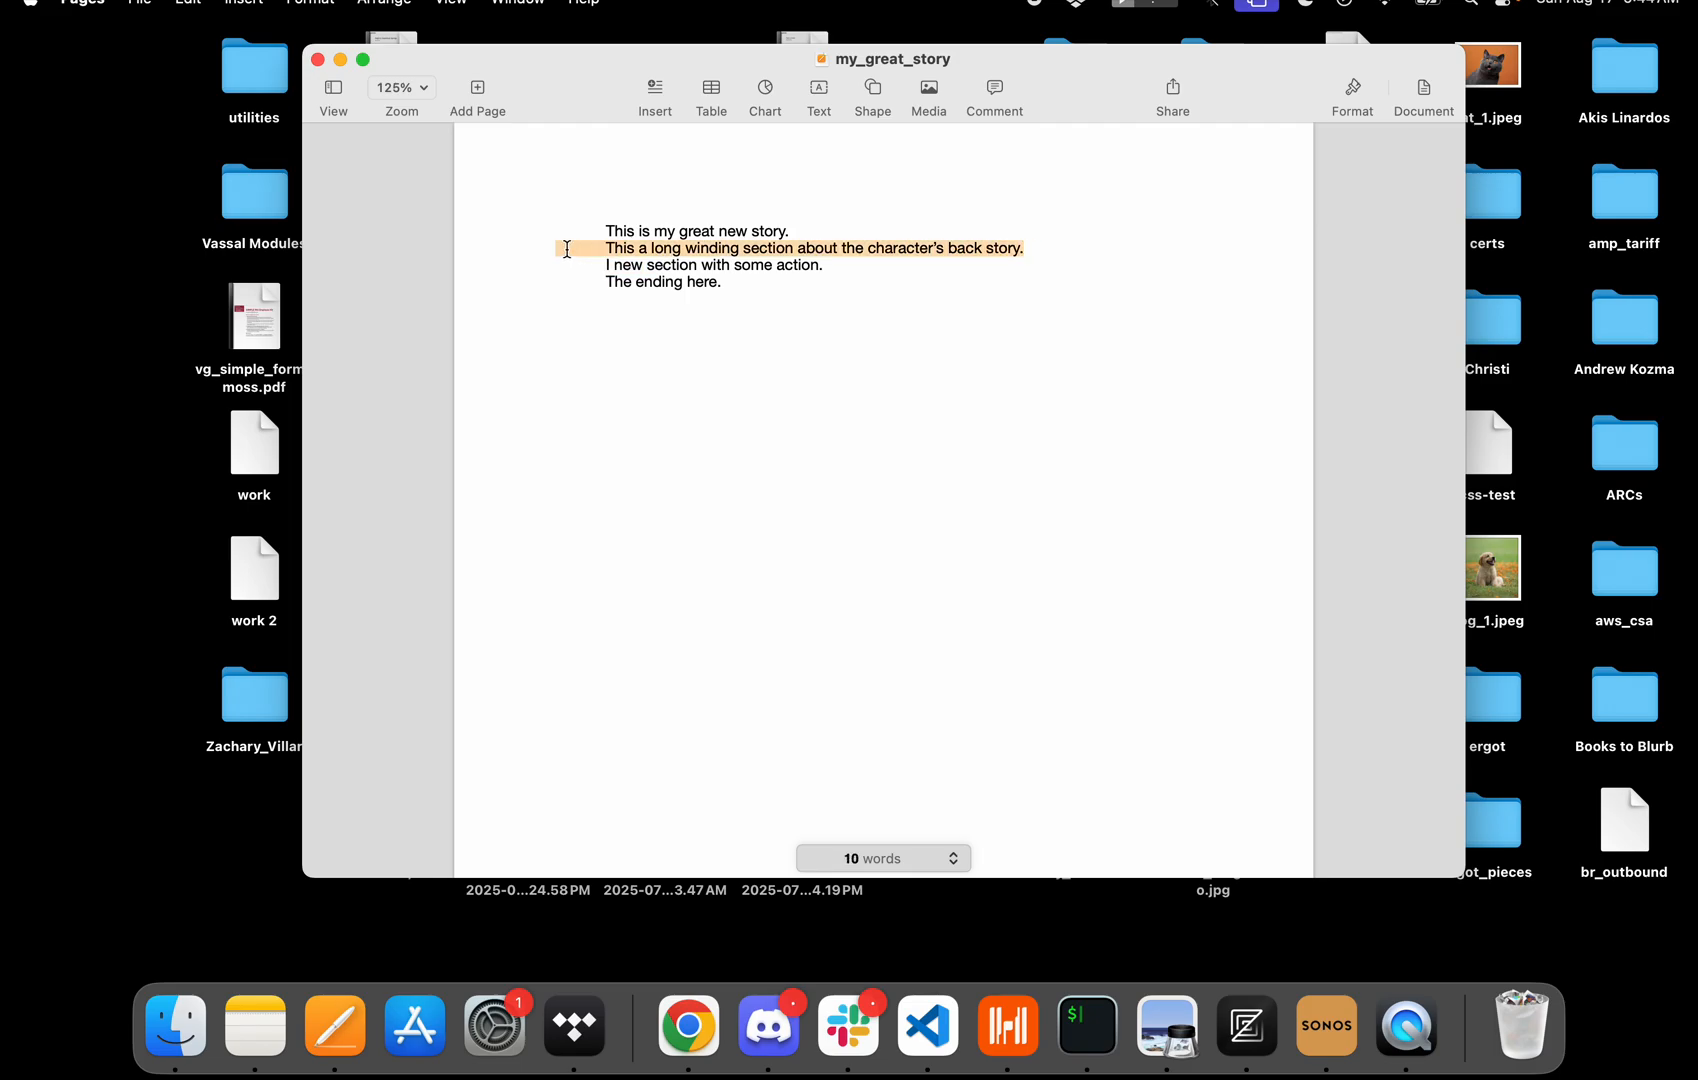
left_click(1074, 245)
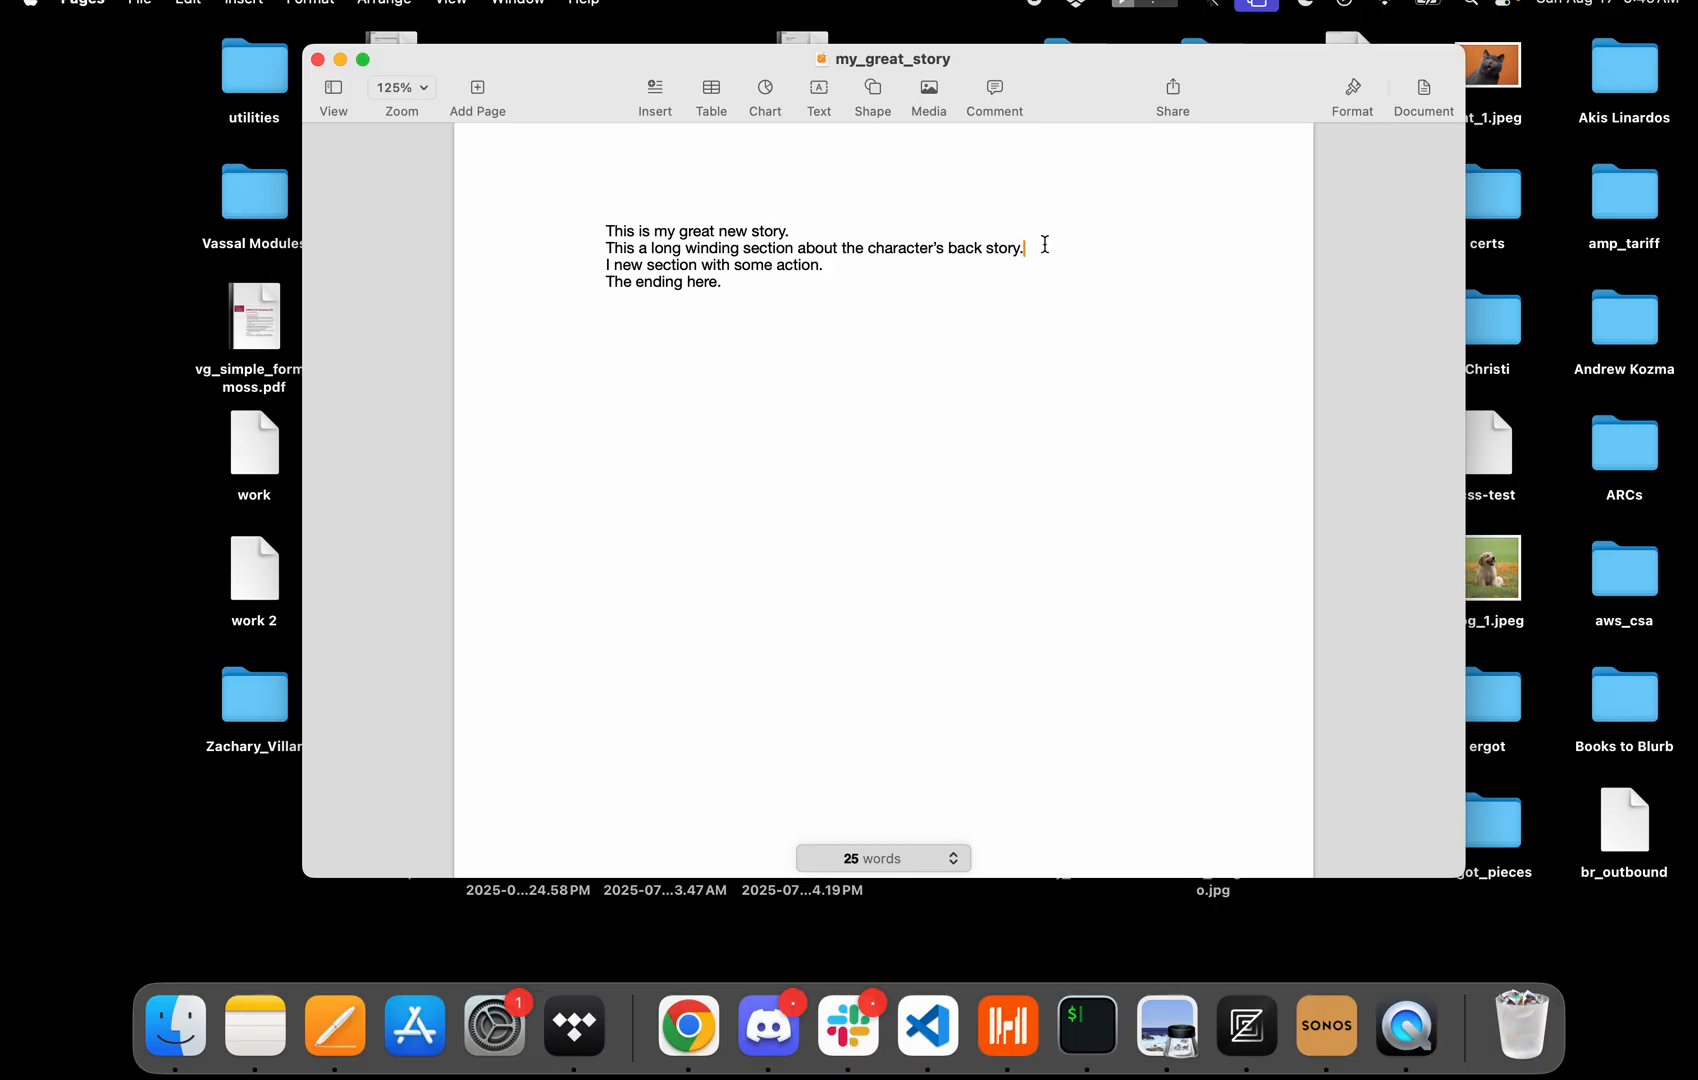
left_click(140, 6)
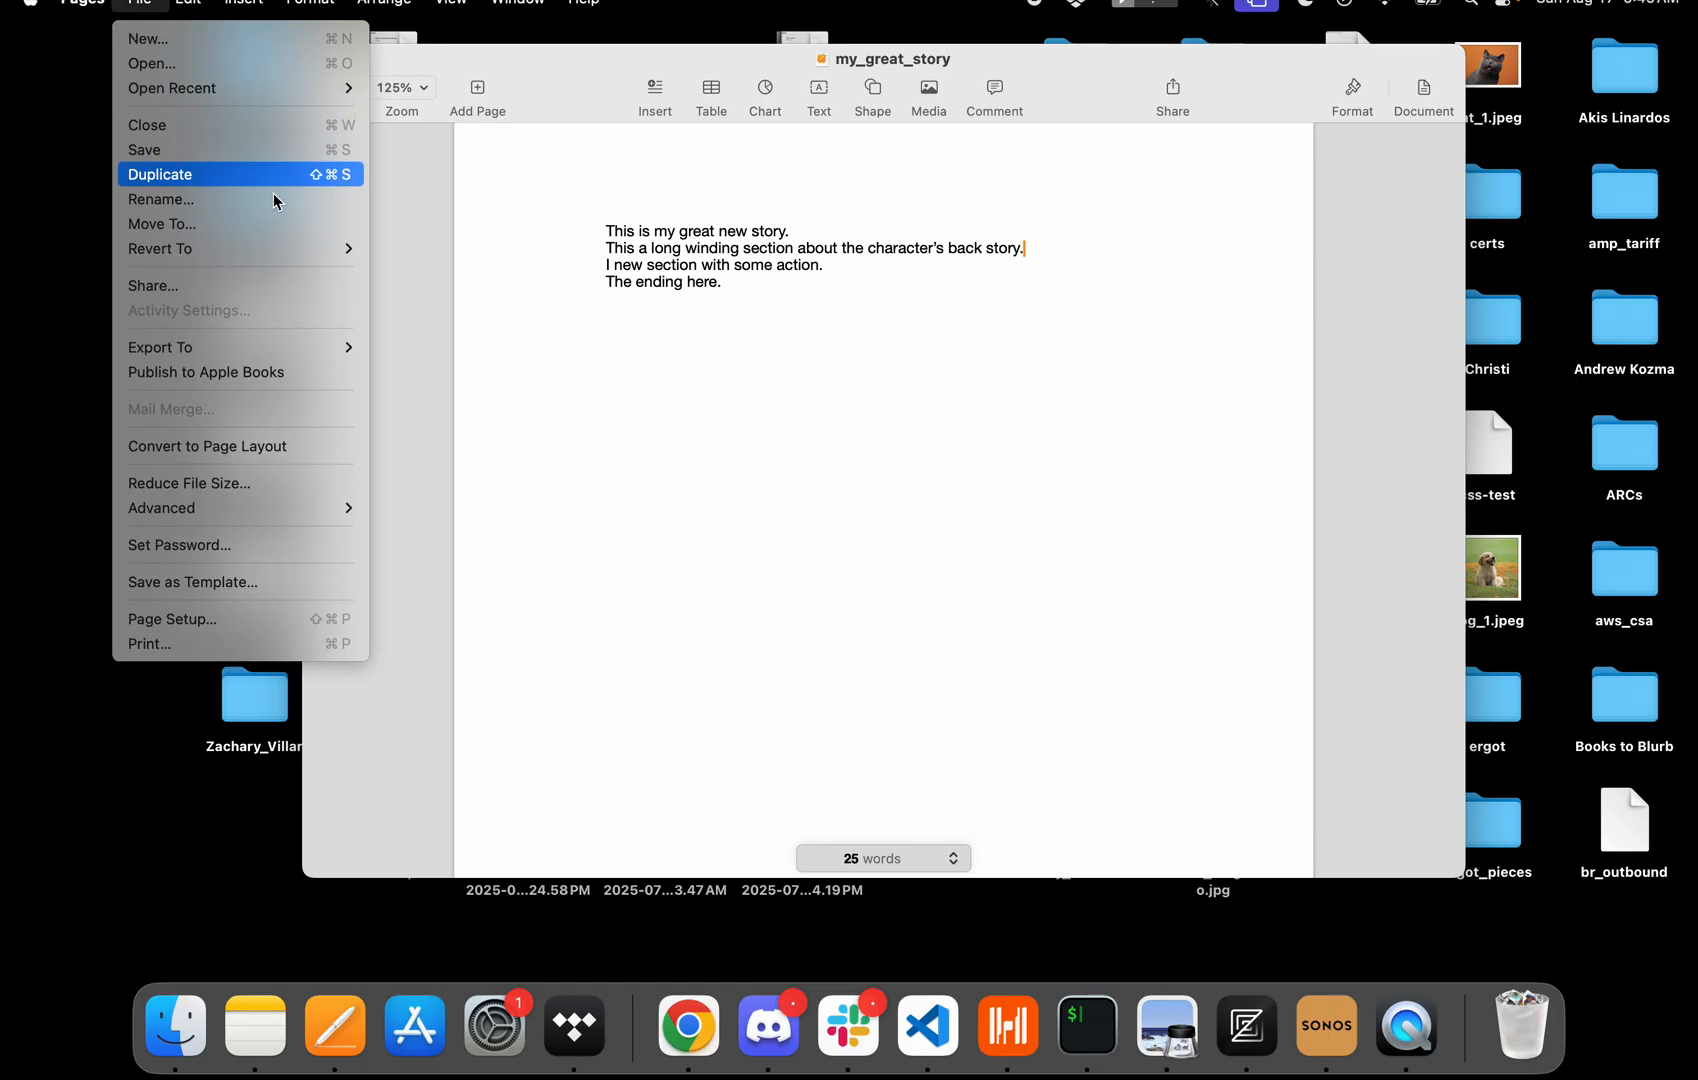
left_click(752, 250)
left_click(740, 308)
left_click_drag(740, 308, 531, 216)
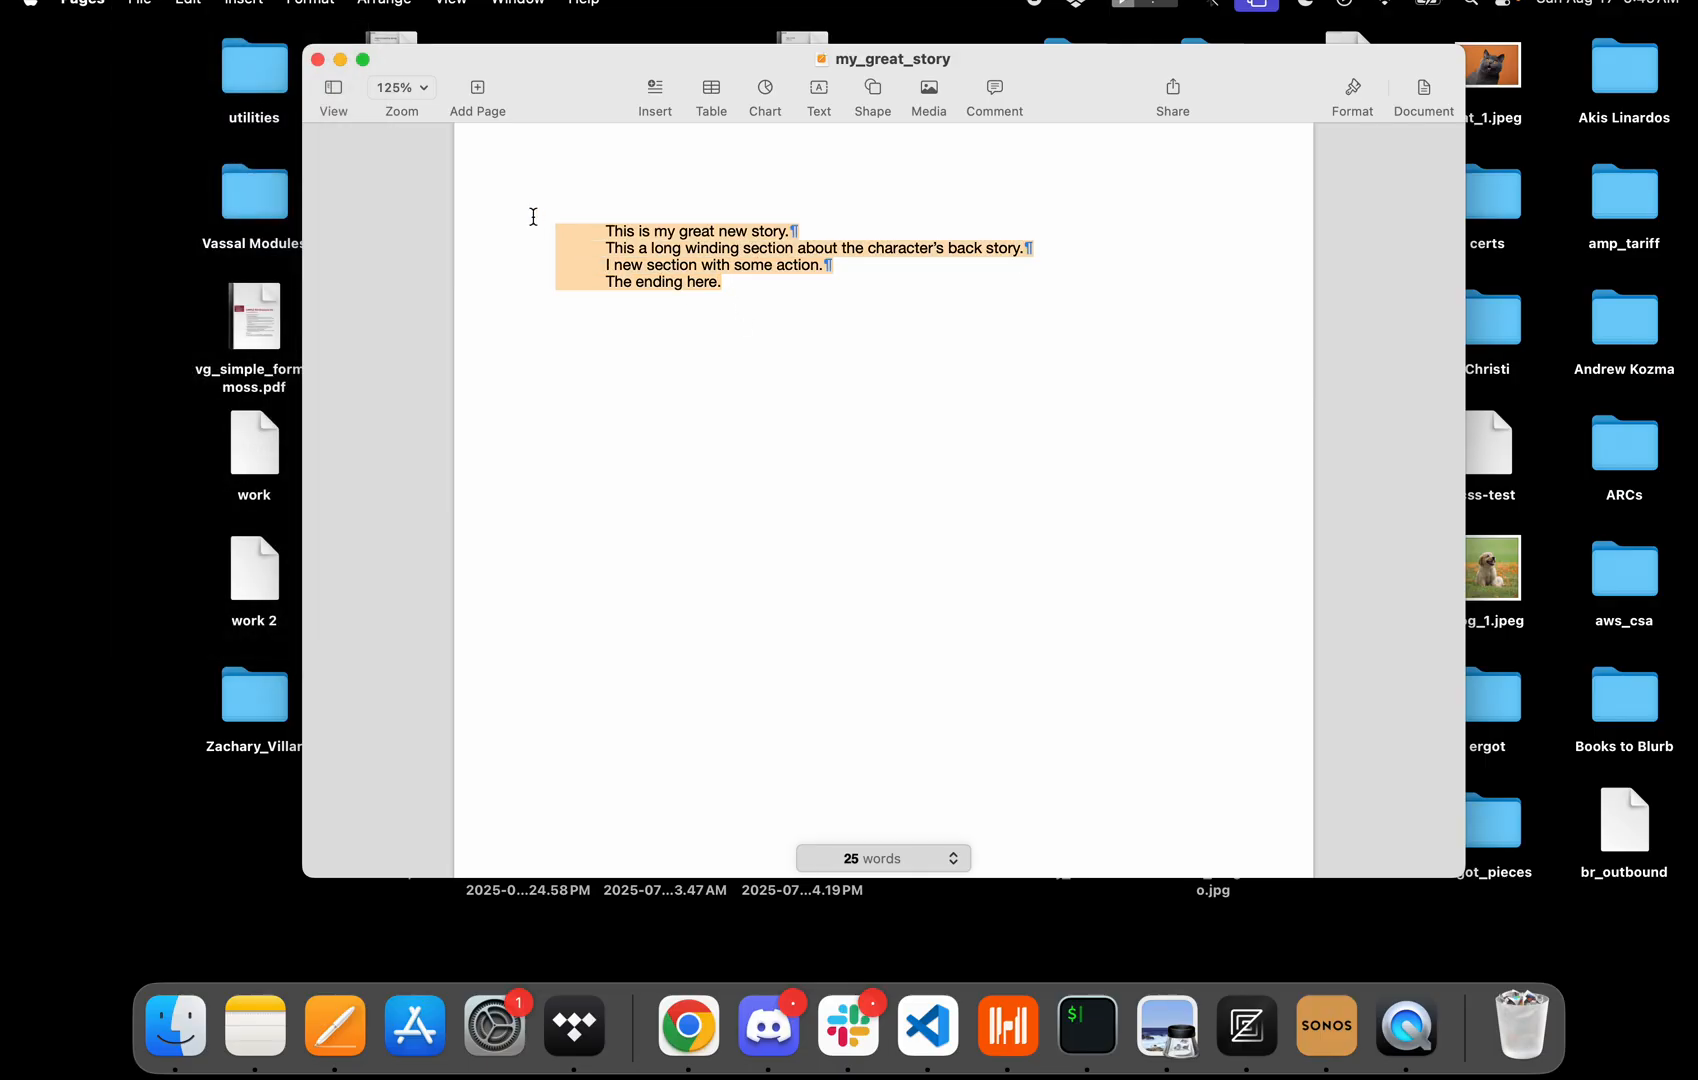
left_click(758, 436)
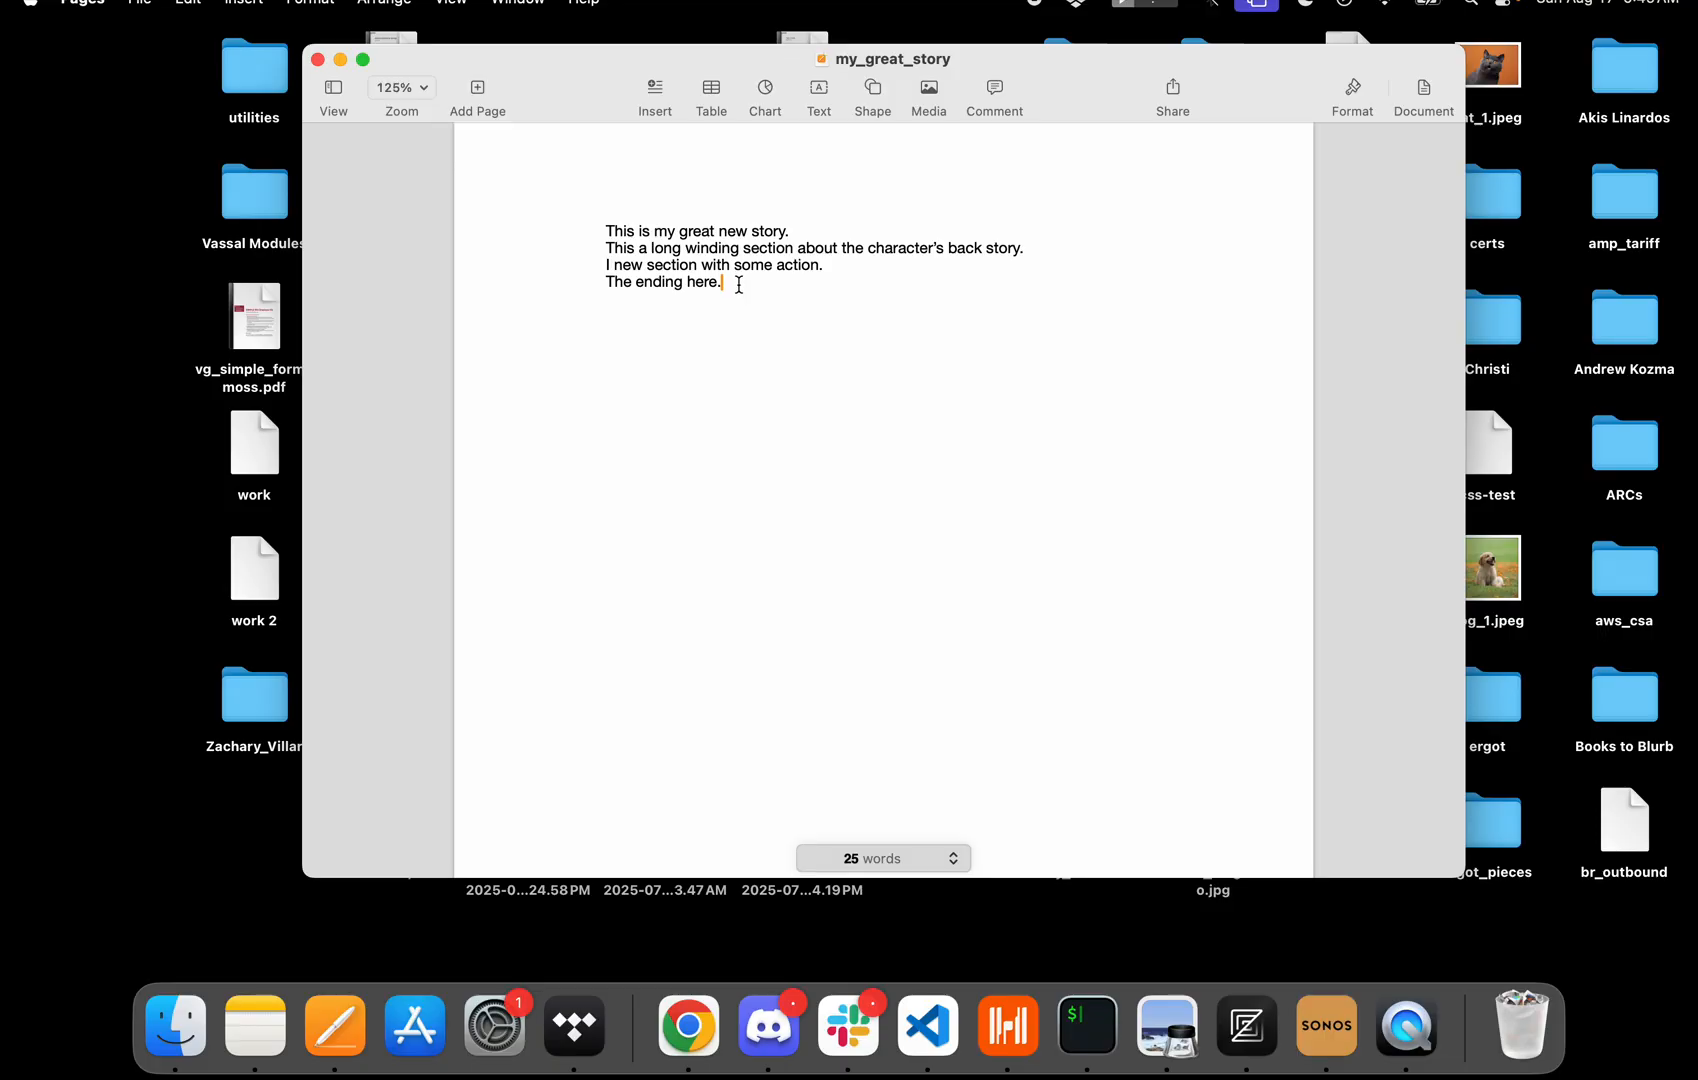
left_click_drag(738, 283, 491, 222)
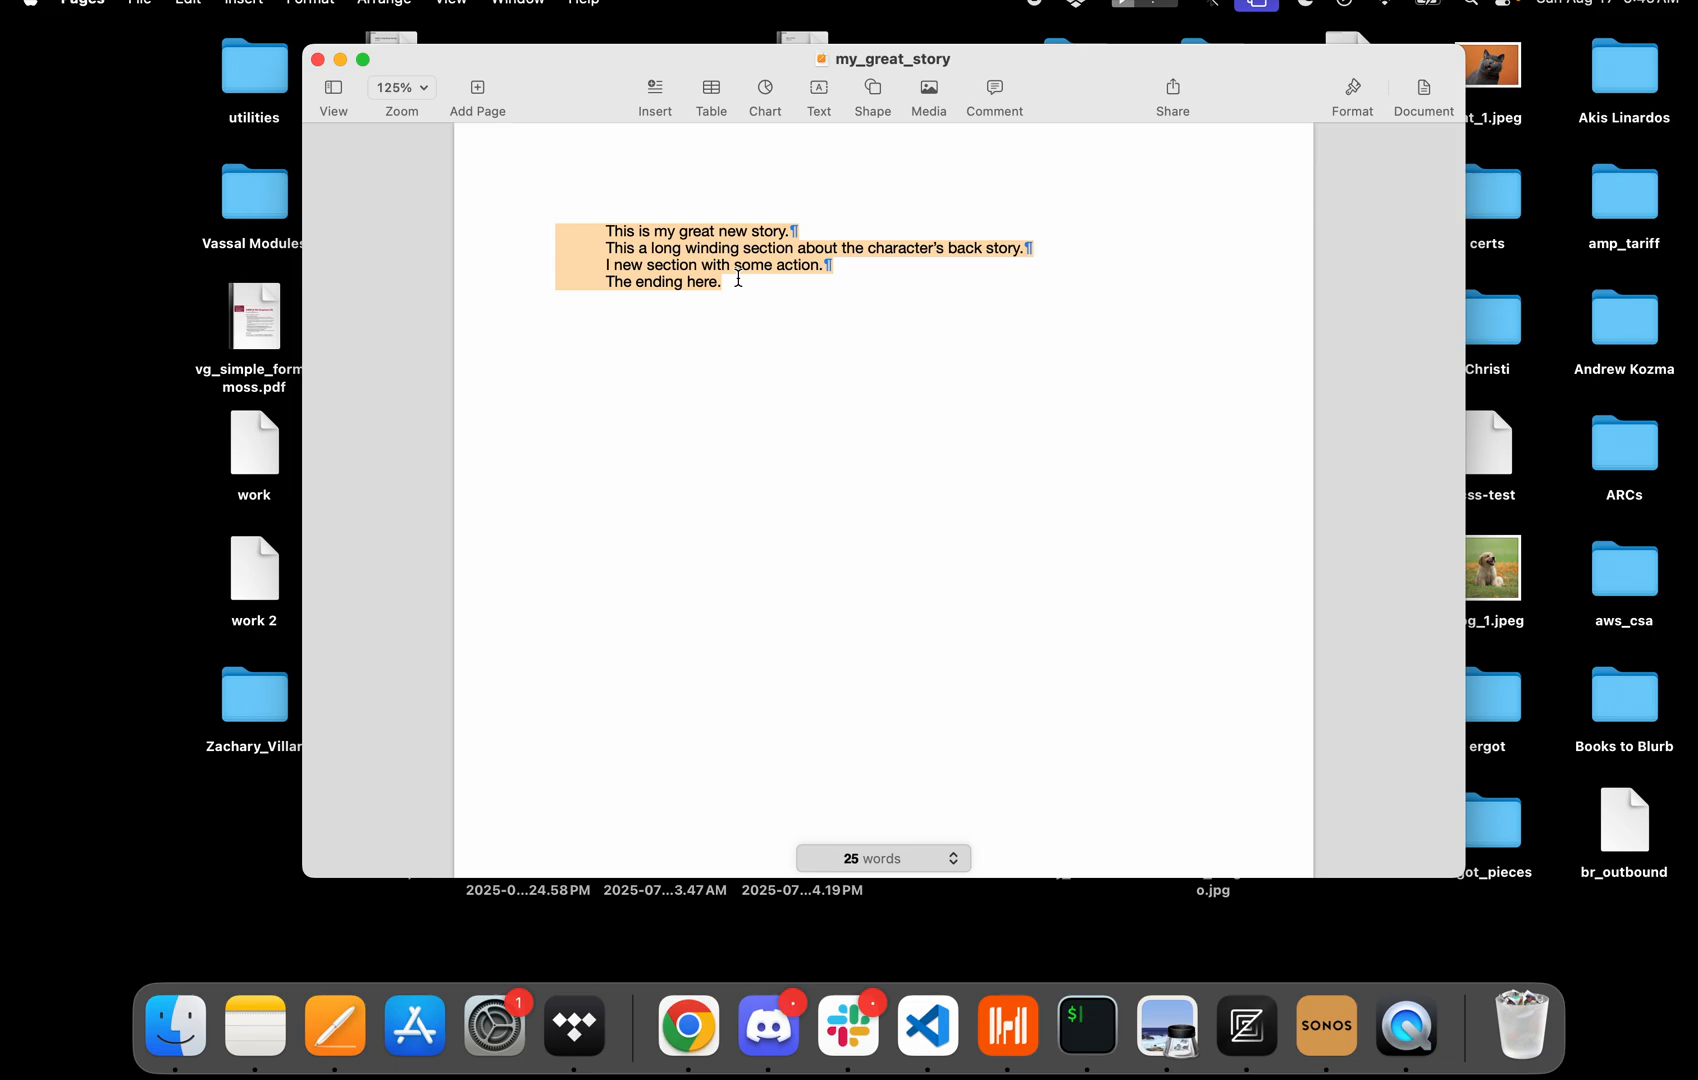
left_click(745, 318)
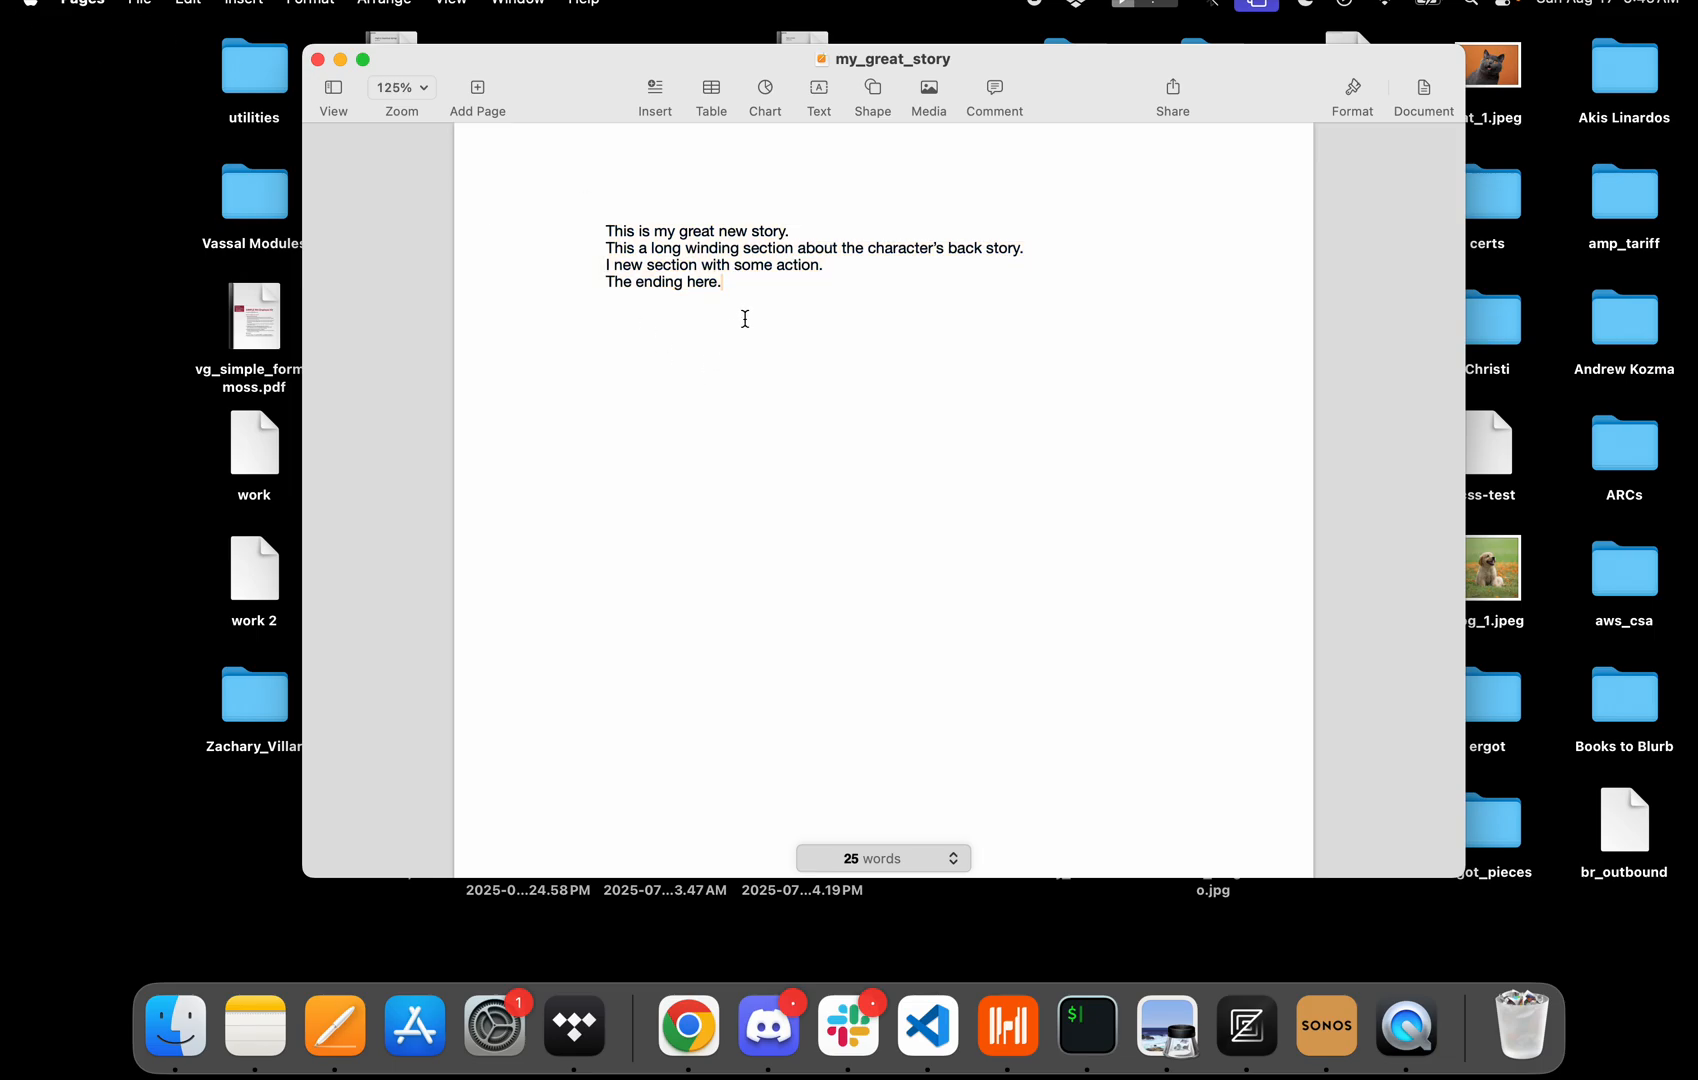
left_click_drag(743, 293, 493, 212)
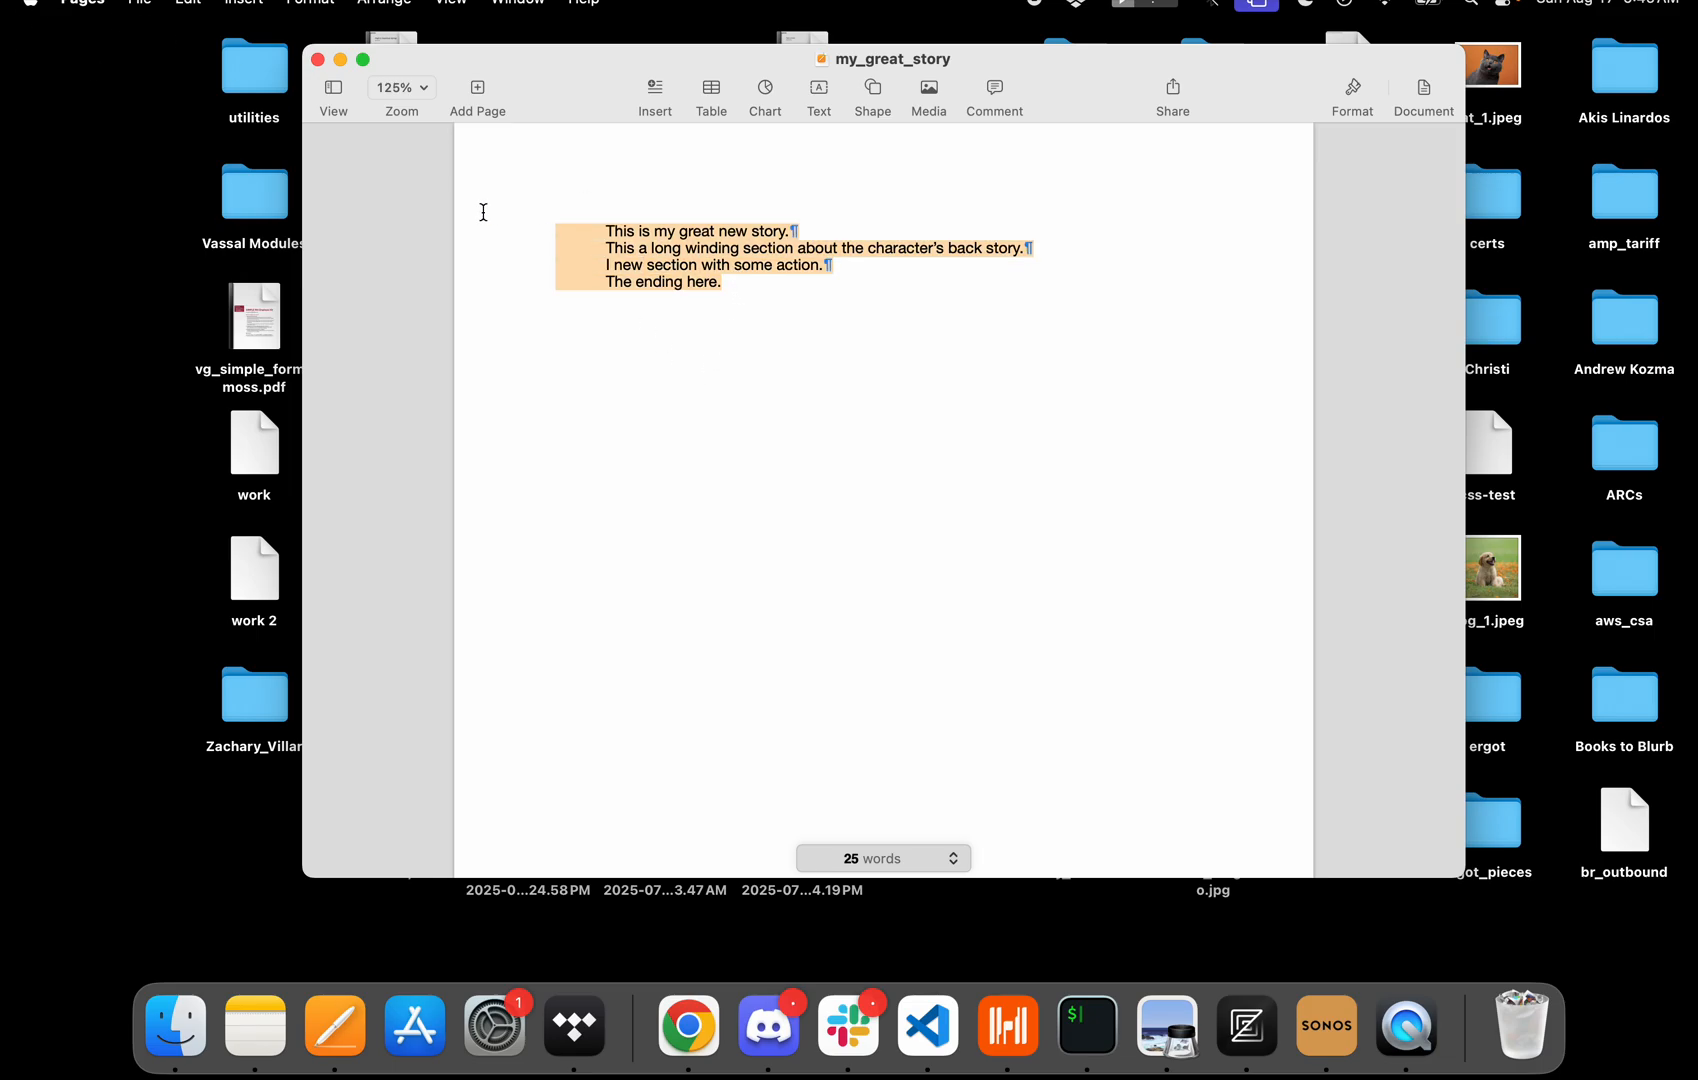
left_click(483, 214)
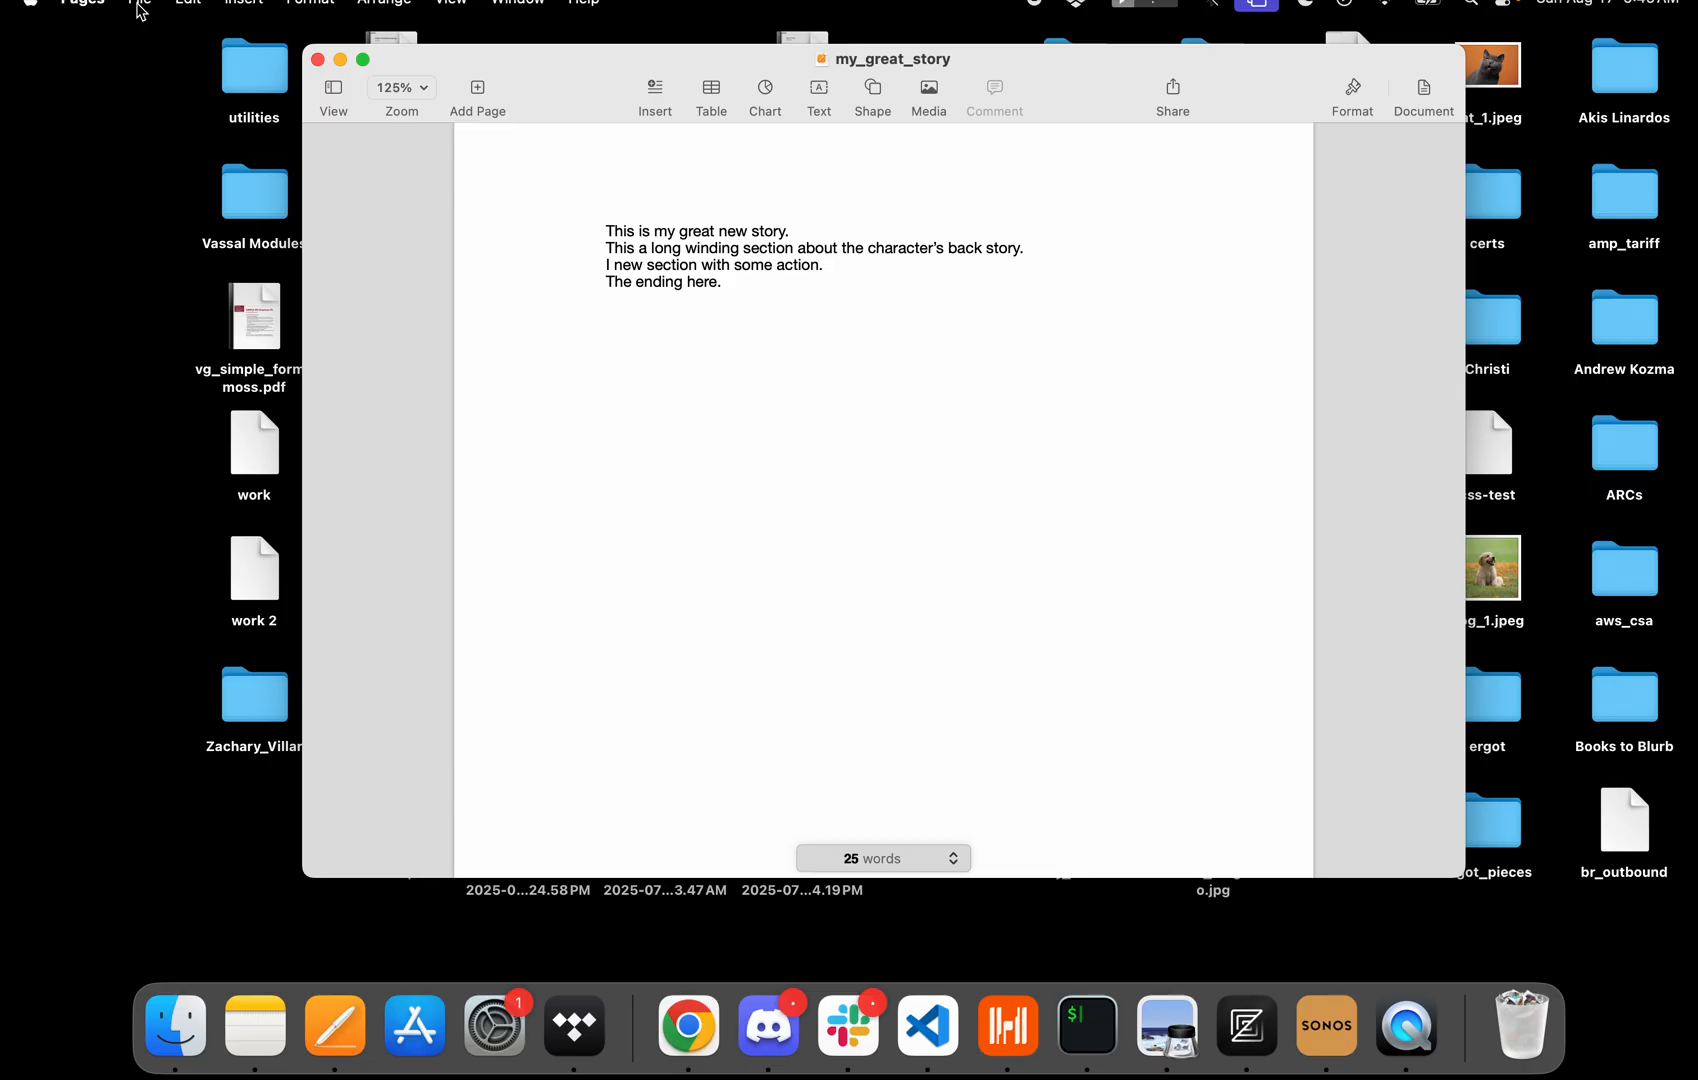
Duplicate the document and name the copy my_great_story_v1.
left_click(140, 4)
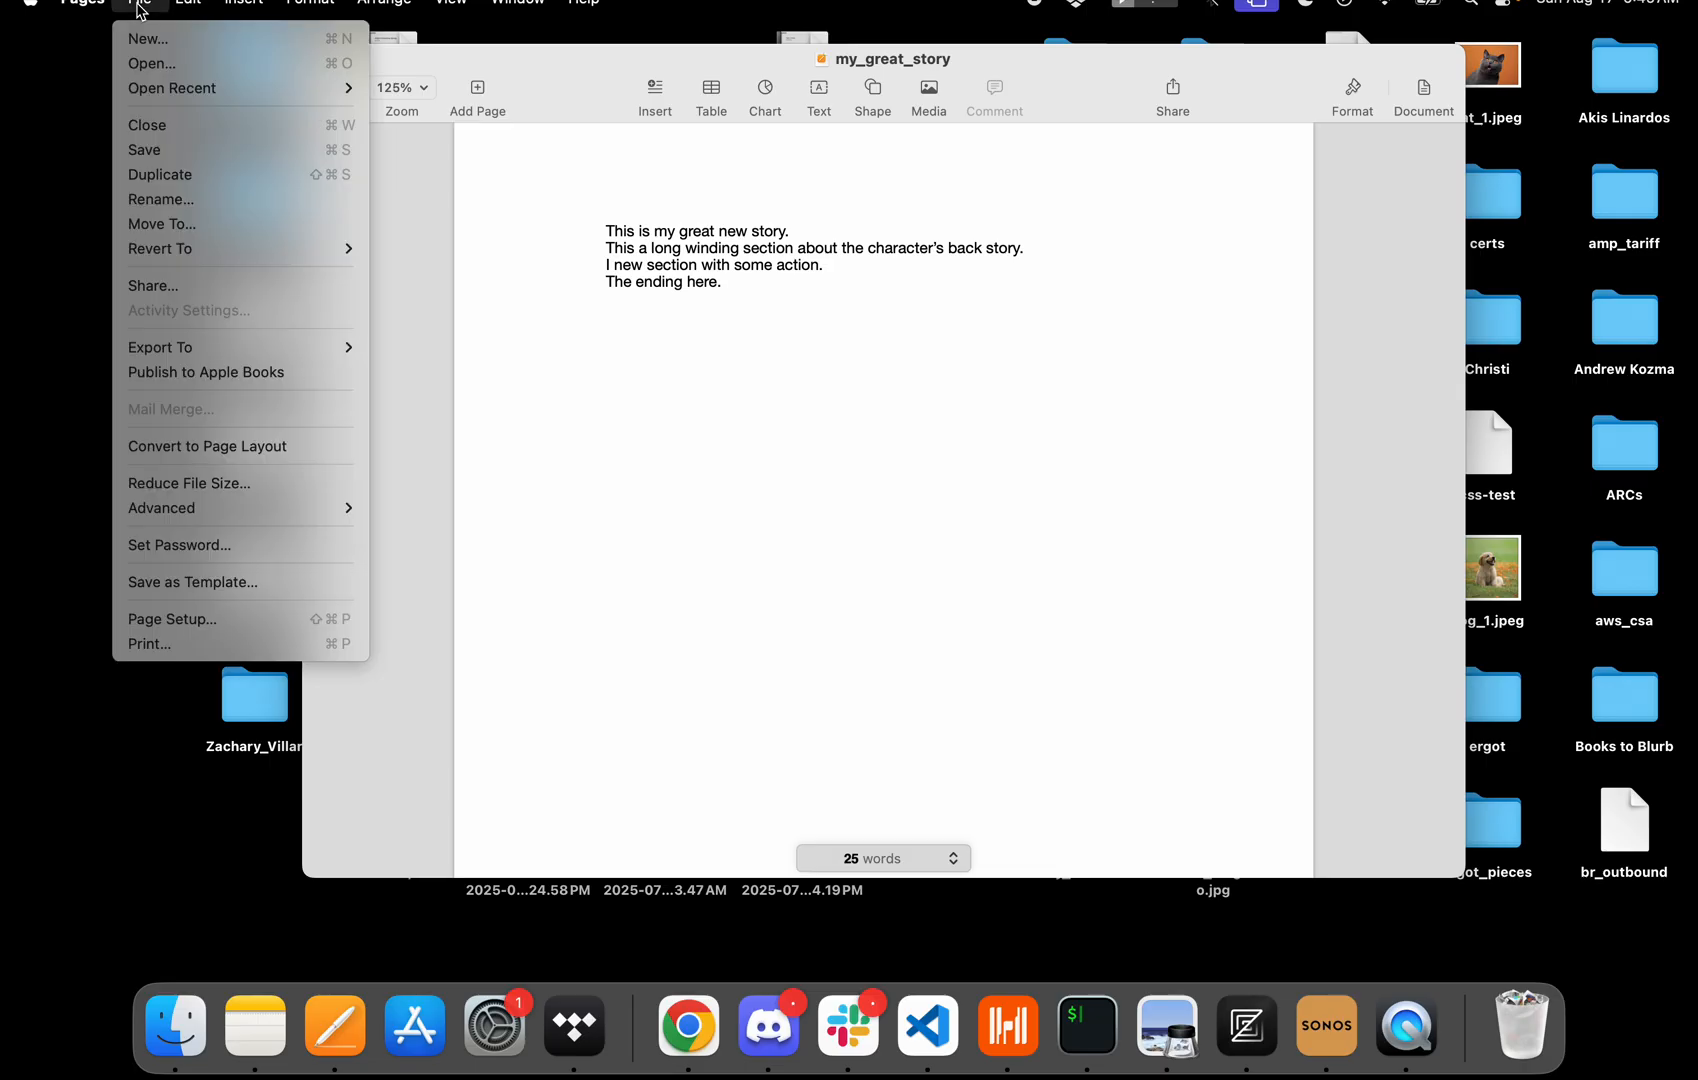
left_click(160, 176)
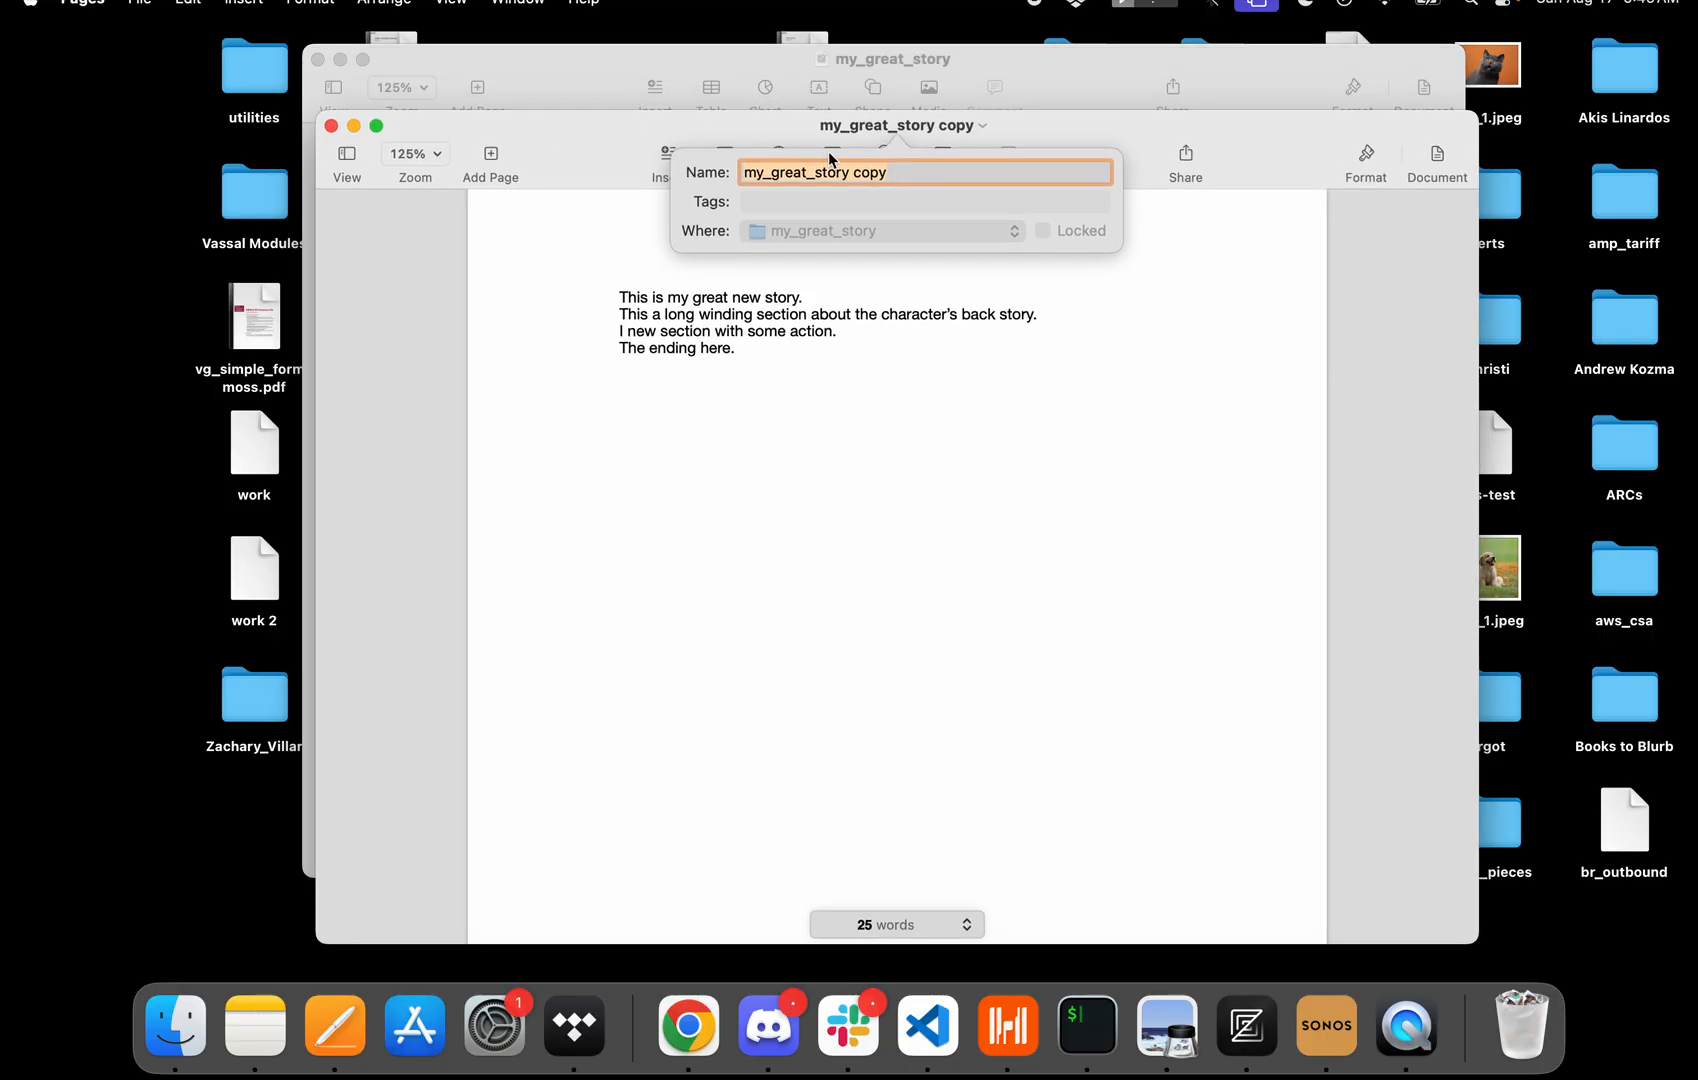
key("Right")
key("BackSpace")
key("BackSpace")
key("BackSpace")
key("BackSpace")
key("BackSpace")
type("_v1")
key("Return")
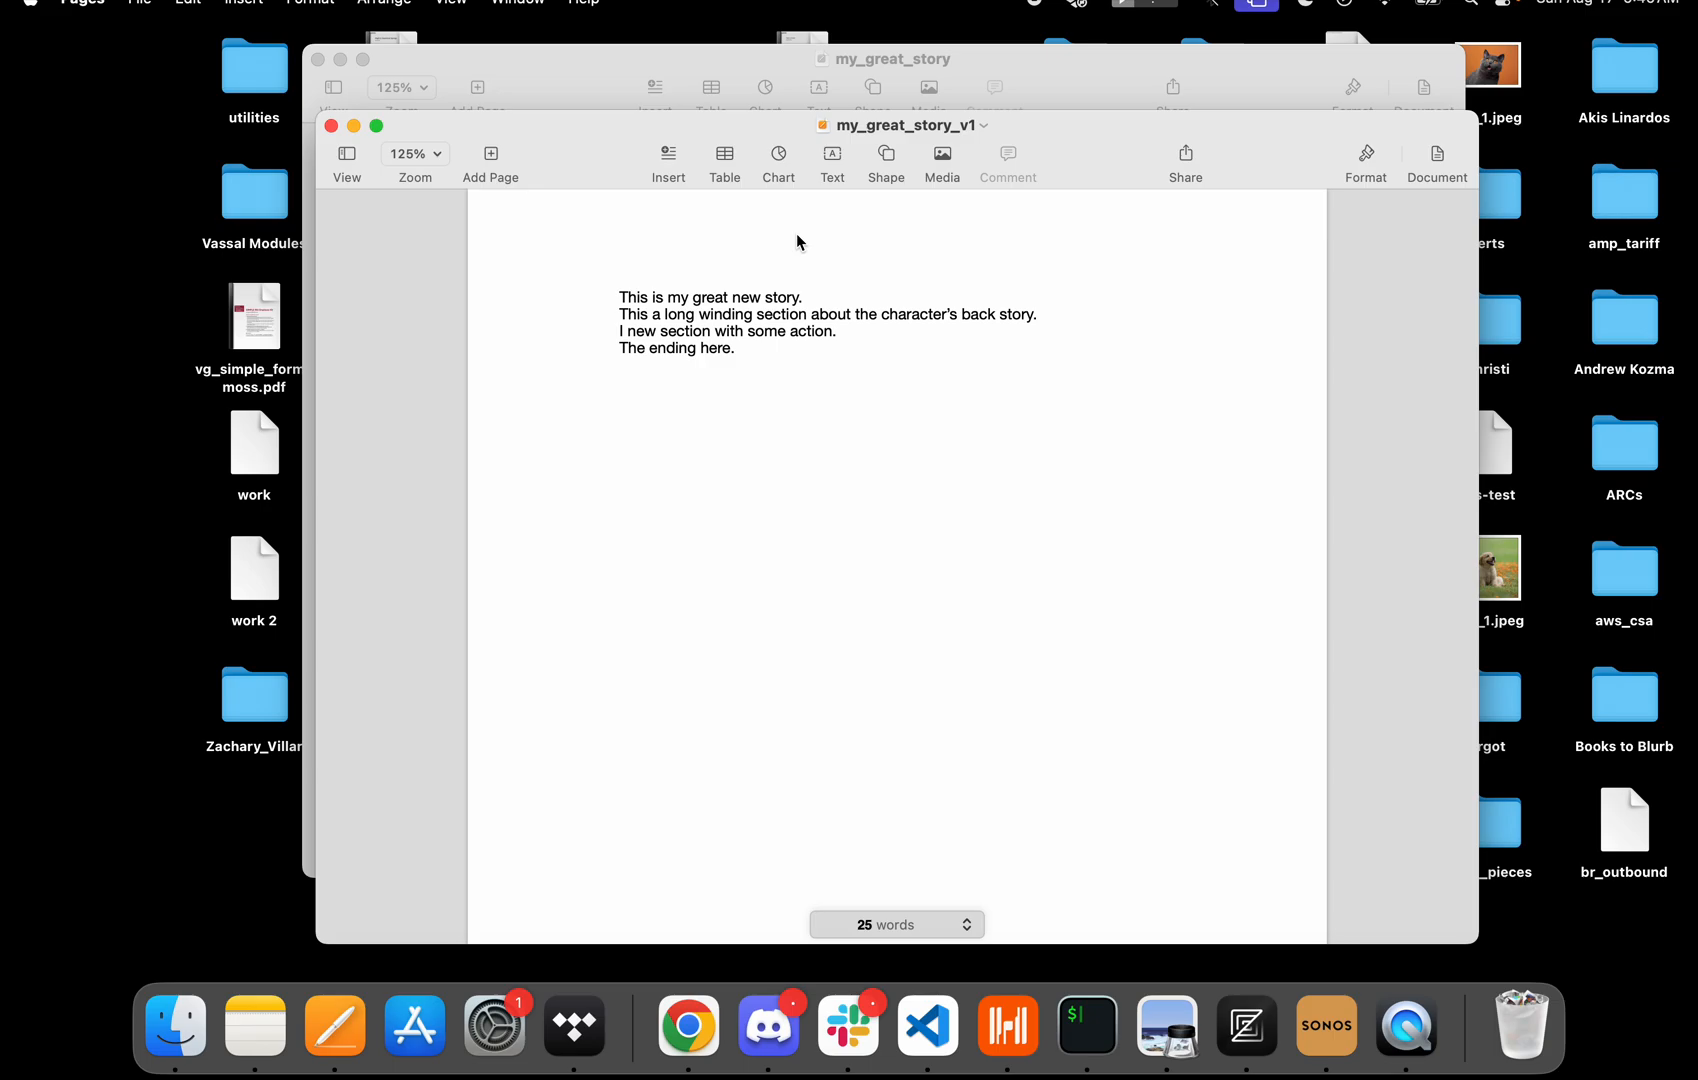
Browse Dropbox's Documents/stories_2025/my_great_story folder to check the saved versions.
left_click(180, 1026)
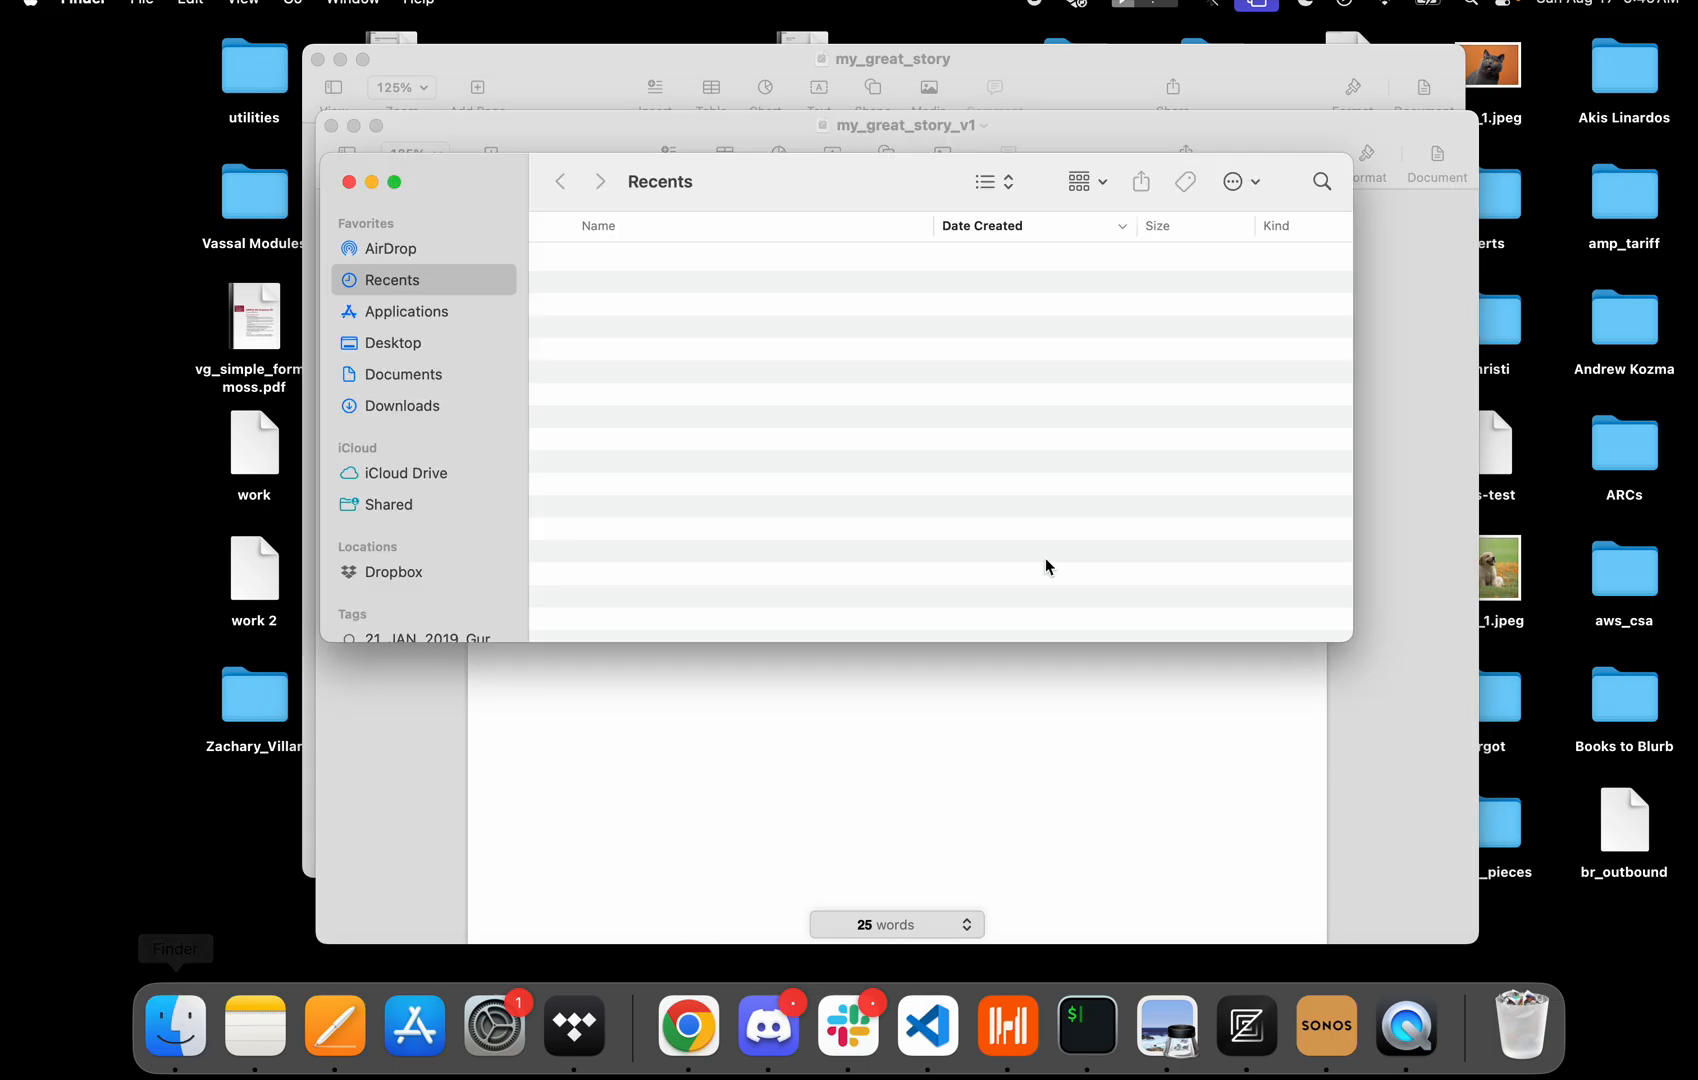
left_click(407, 342)
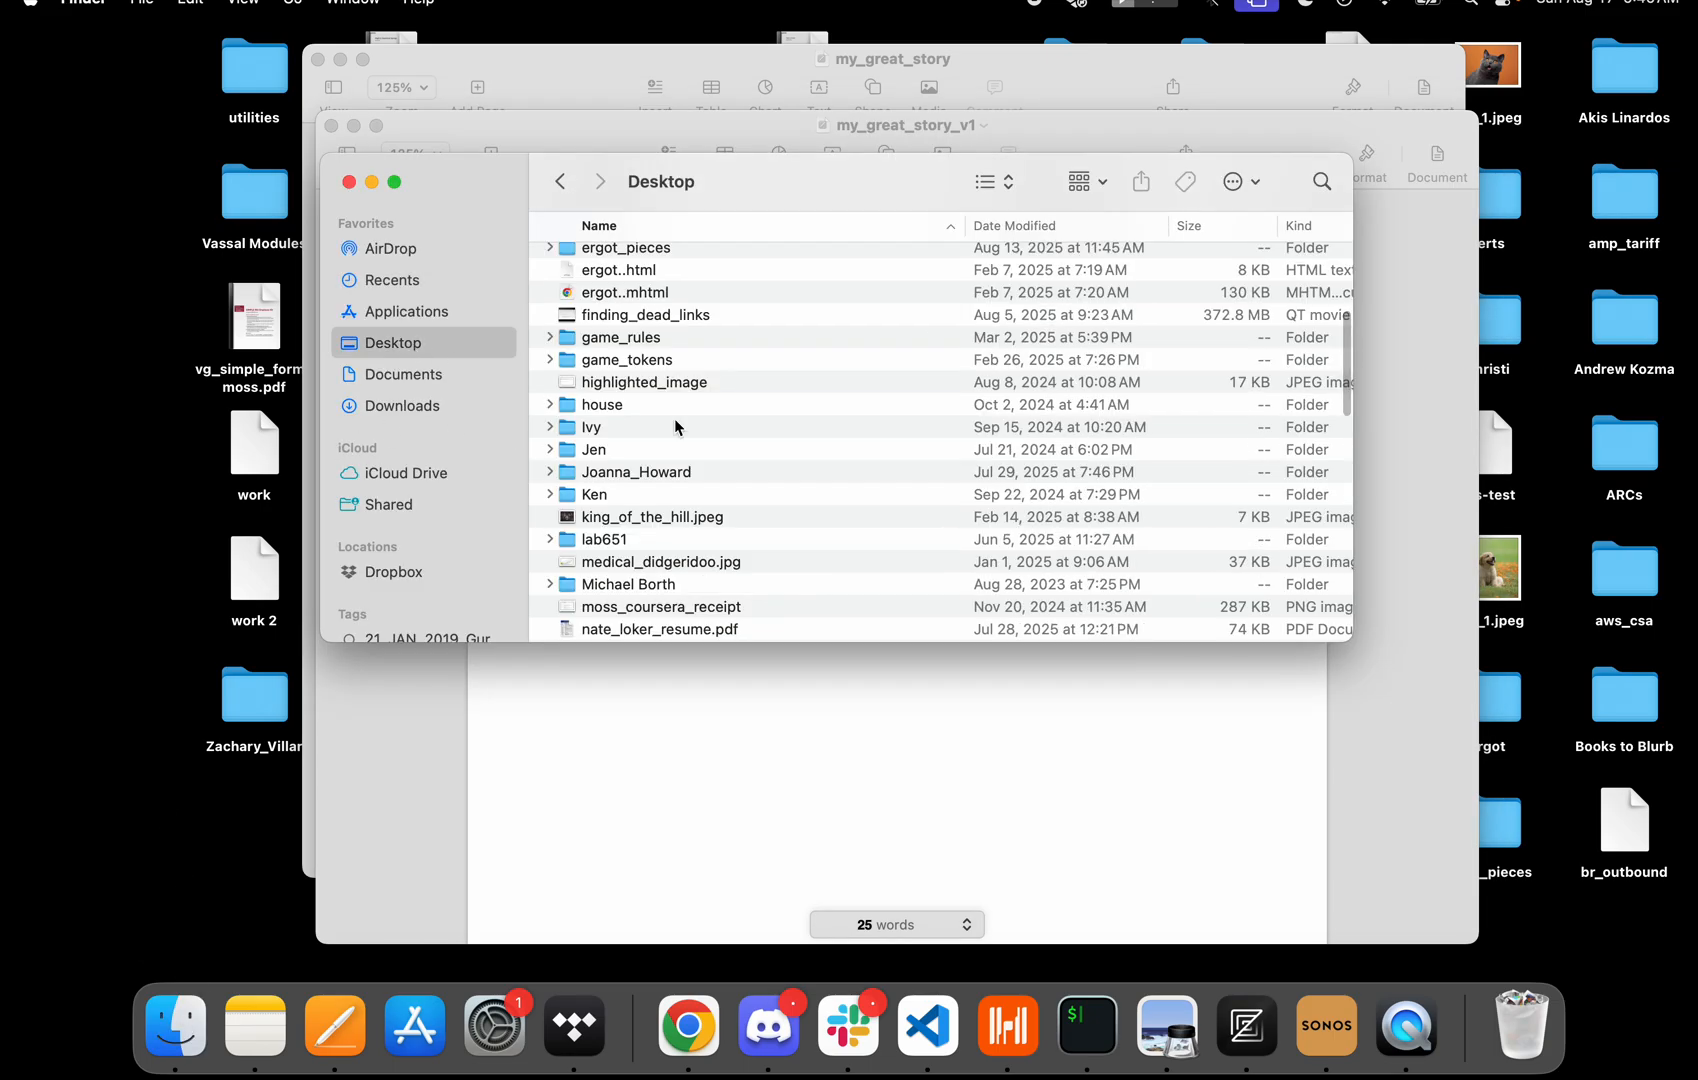
left_click(390, 571)
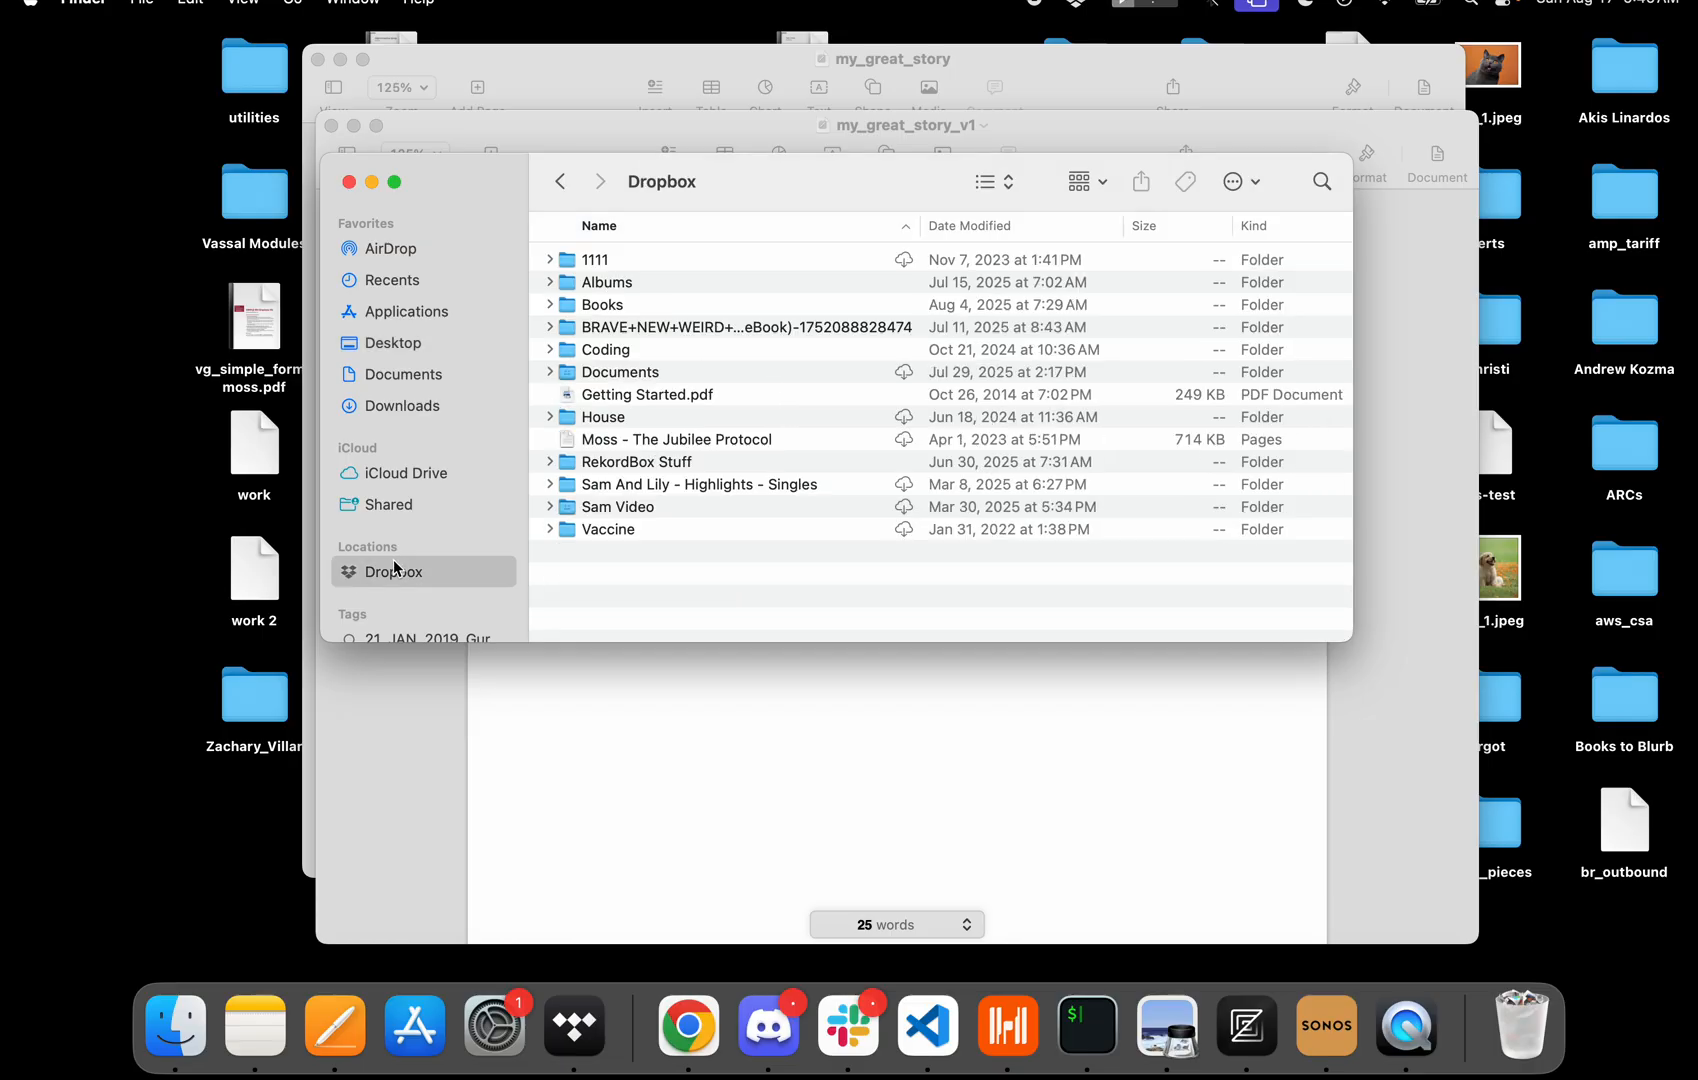
double_click(630, 374)
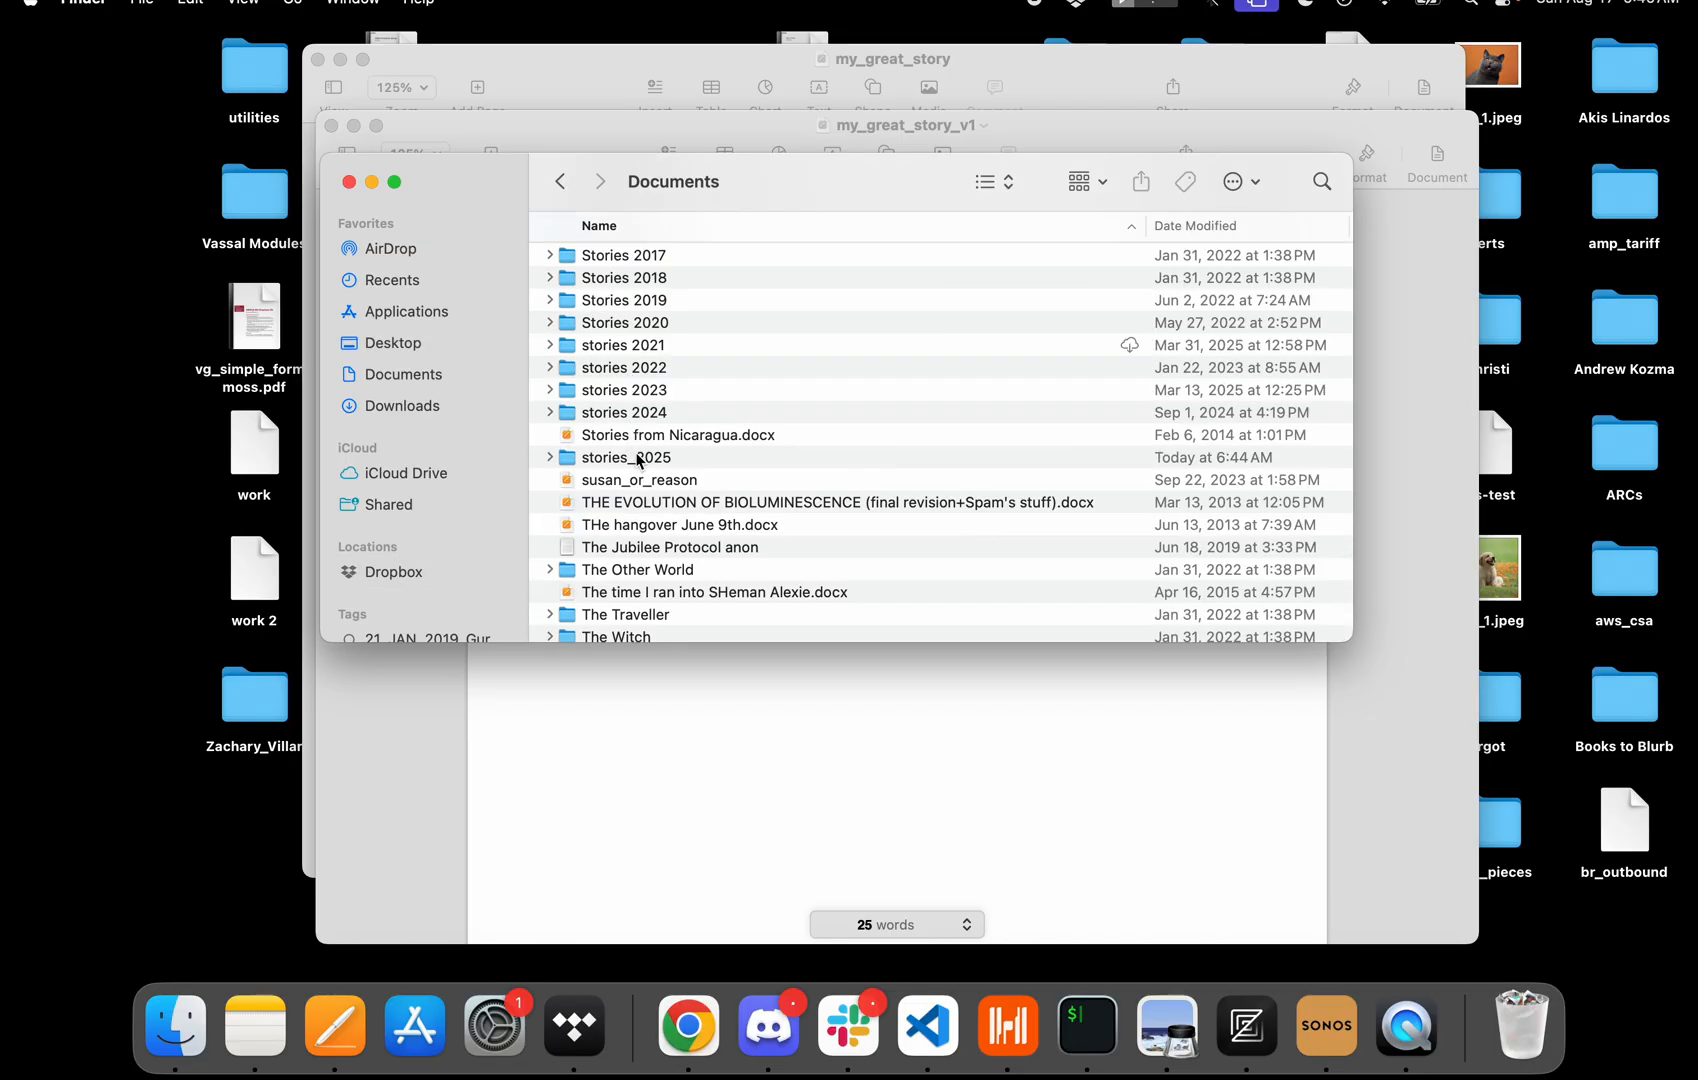
double_click(637, 459)
double_click(612, 373)
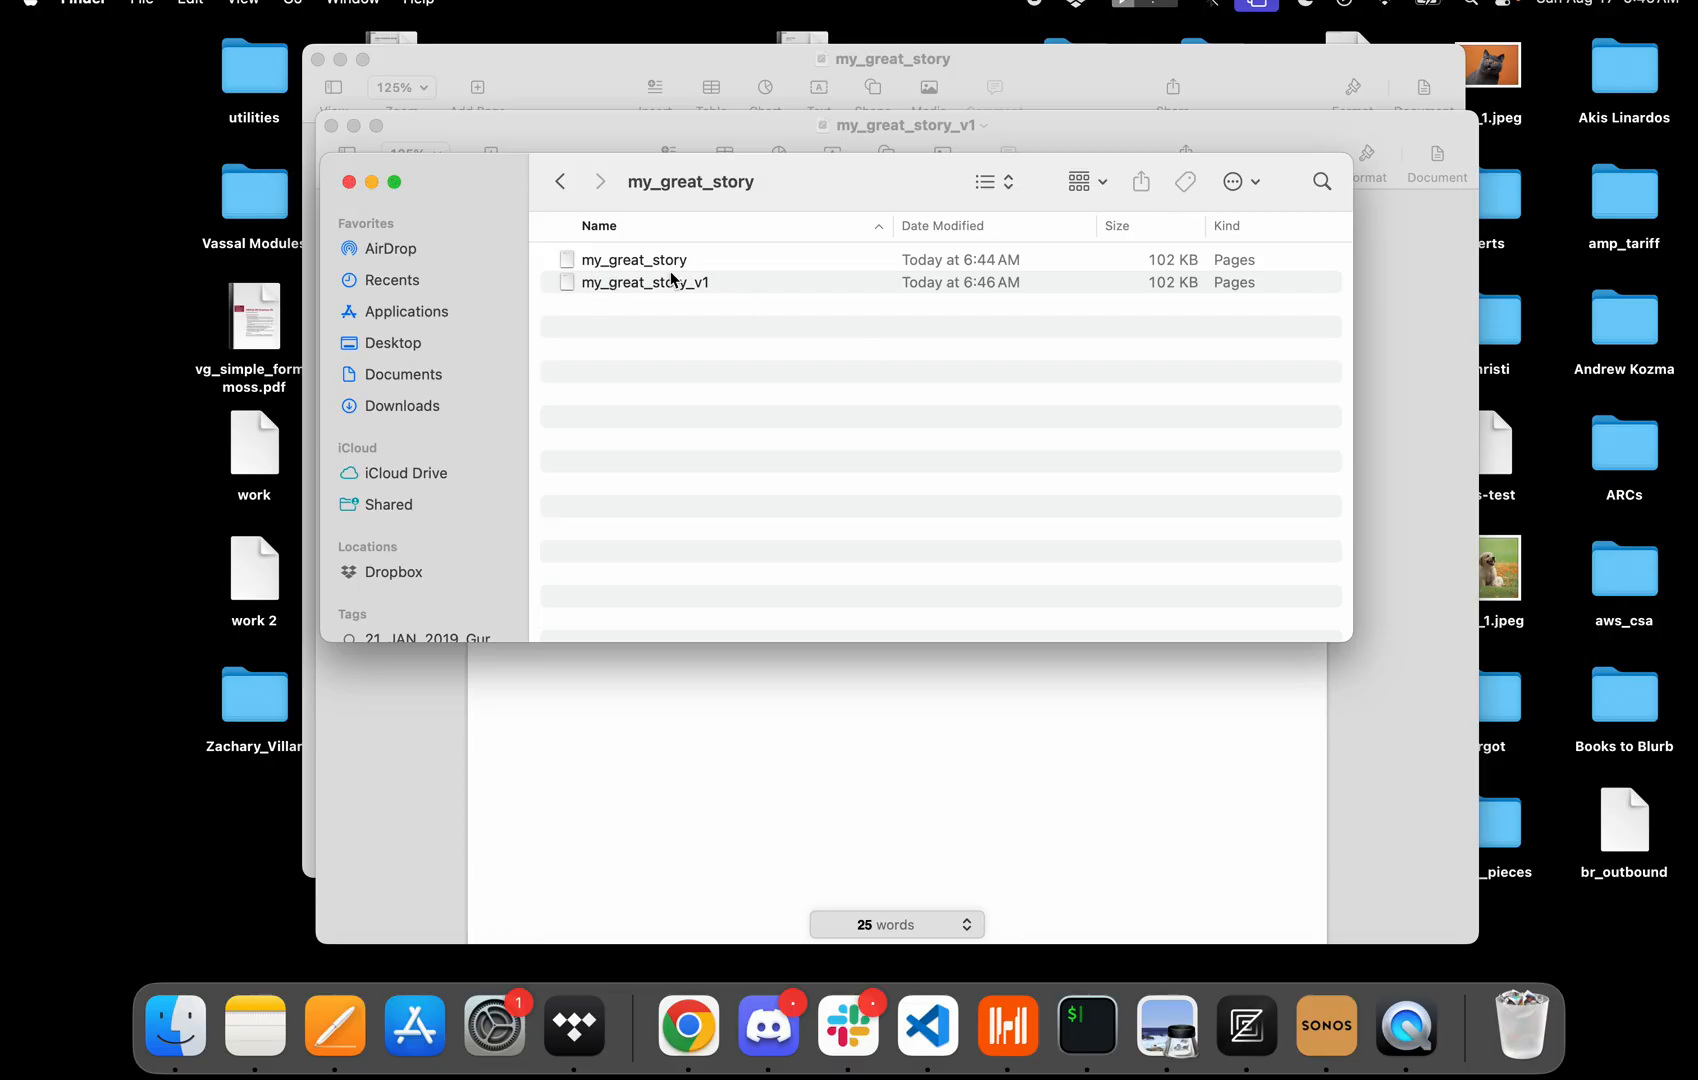
left_click(349, 181)
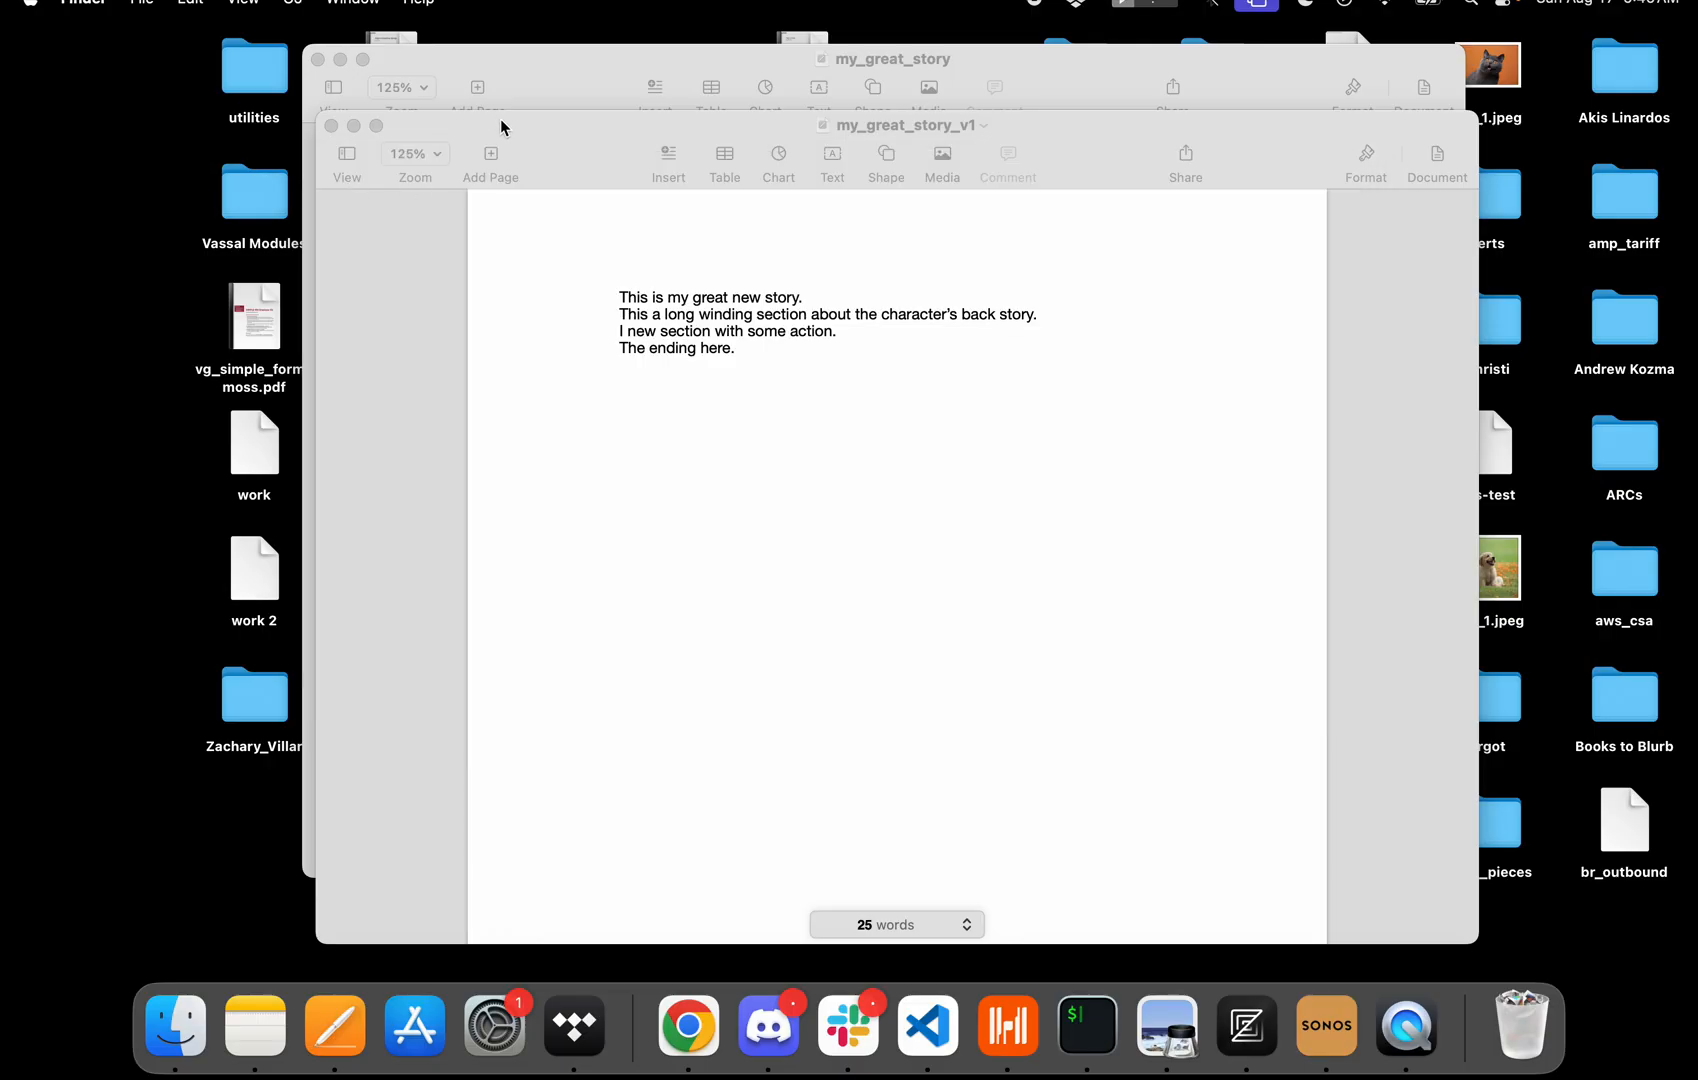
Close the my_great_story_v1 window and return to the original my_great_story document.
left_click_drag(500, 120, 637, 224)
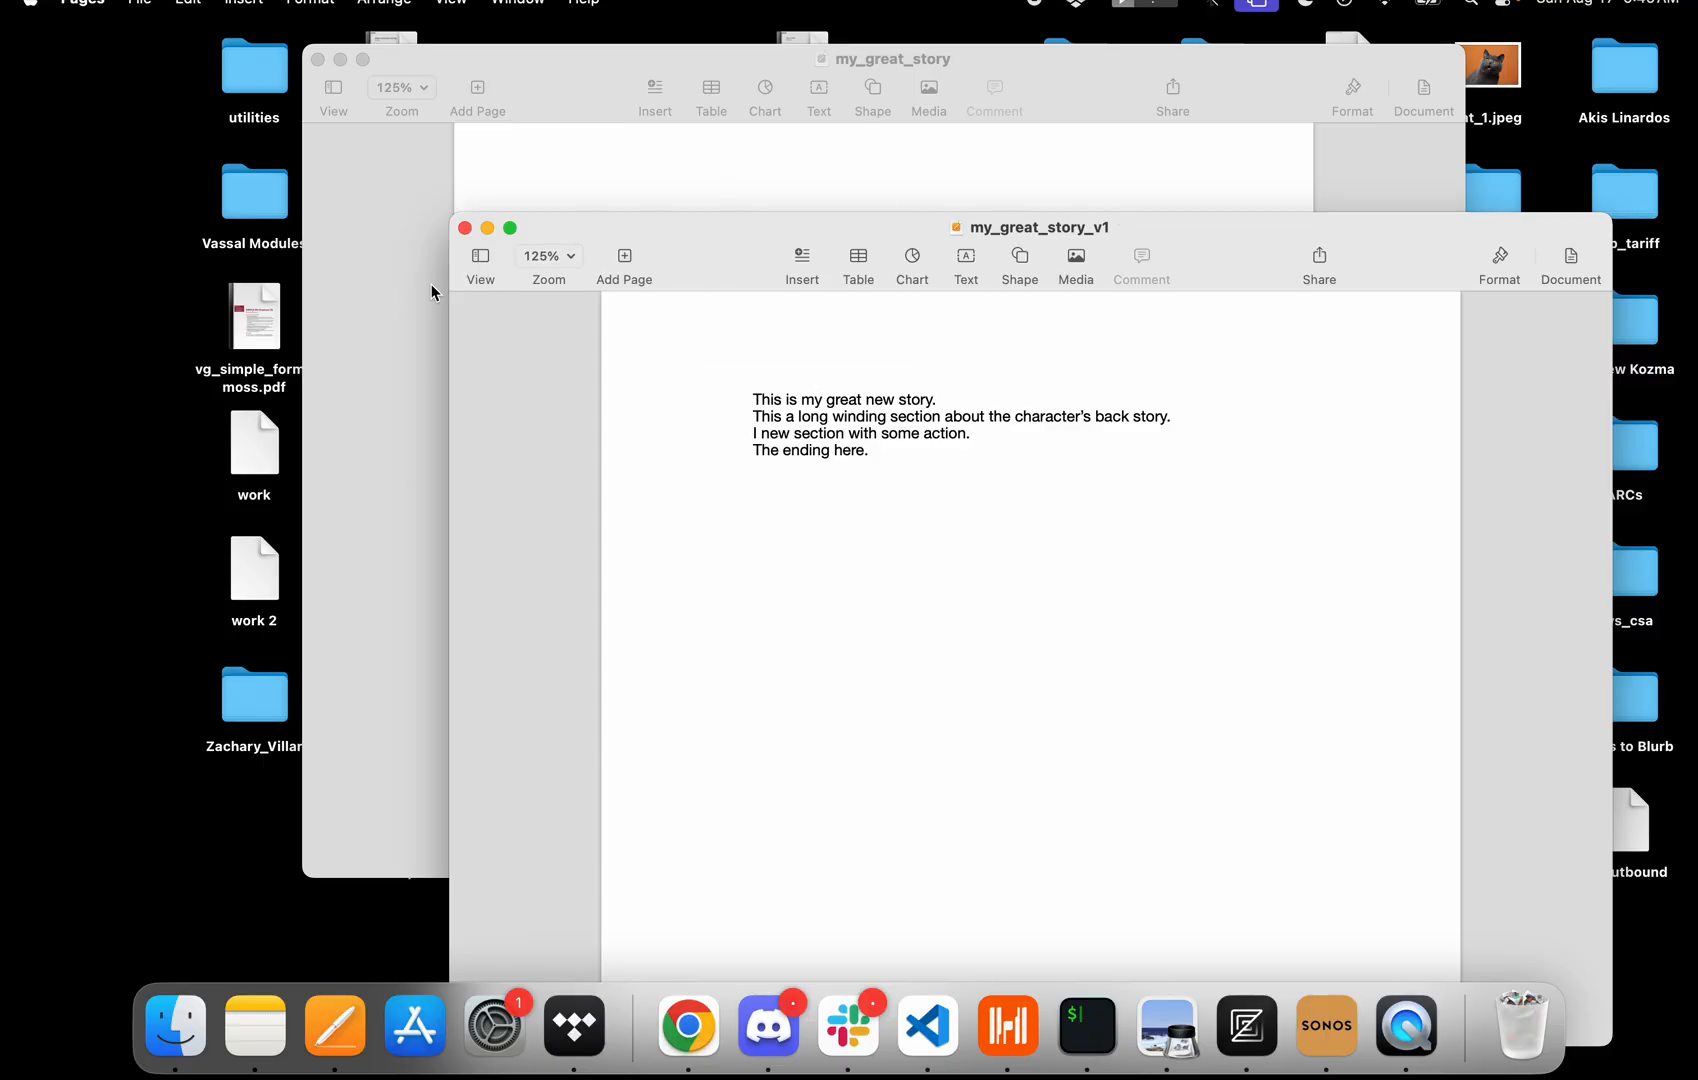
left_click(465, 229)
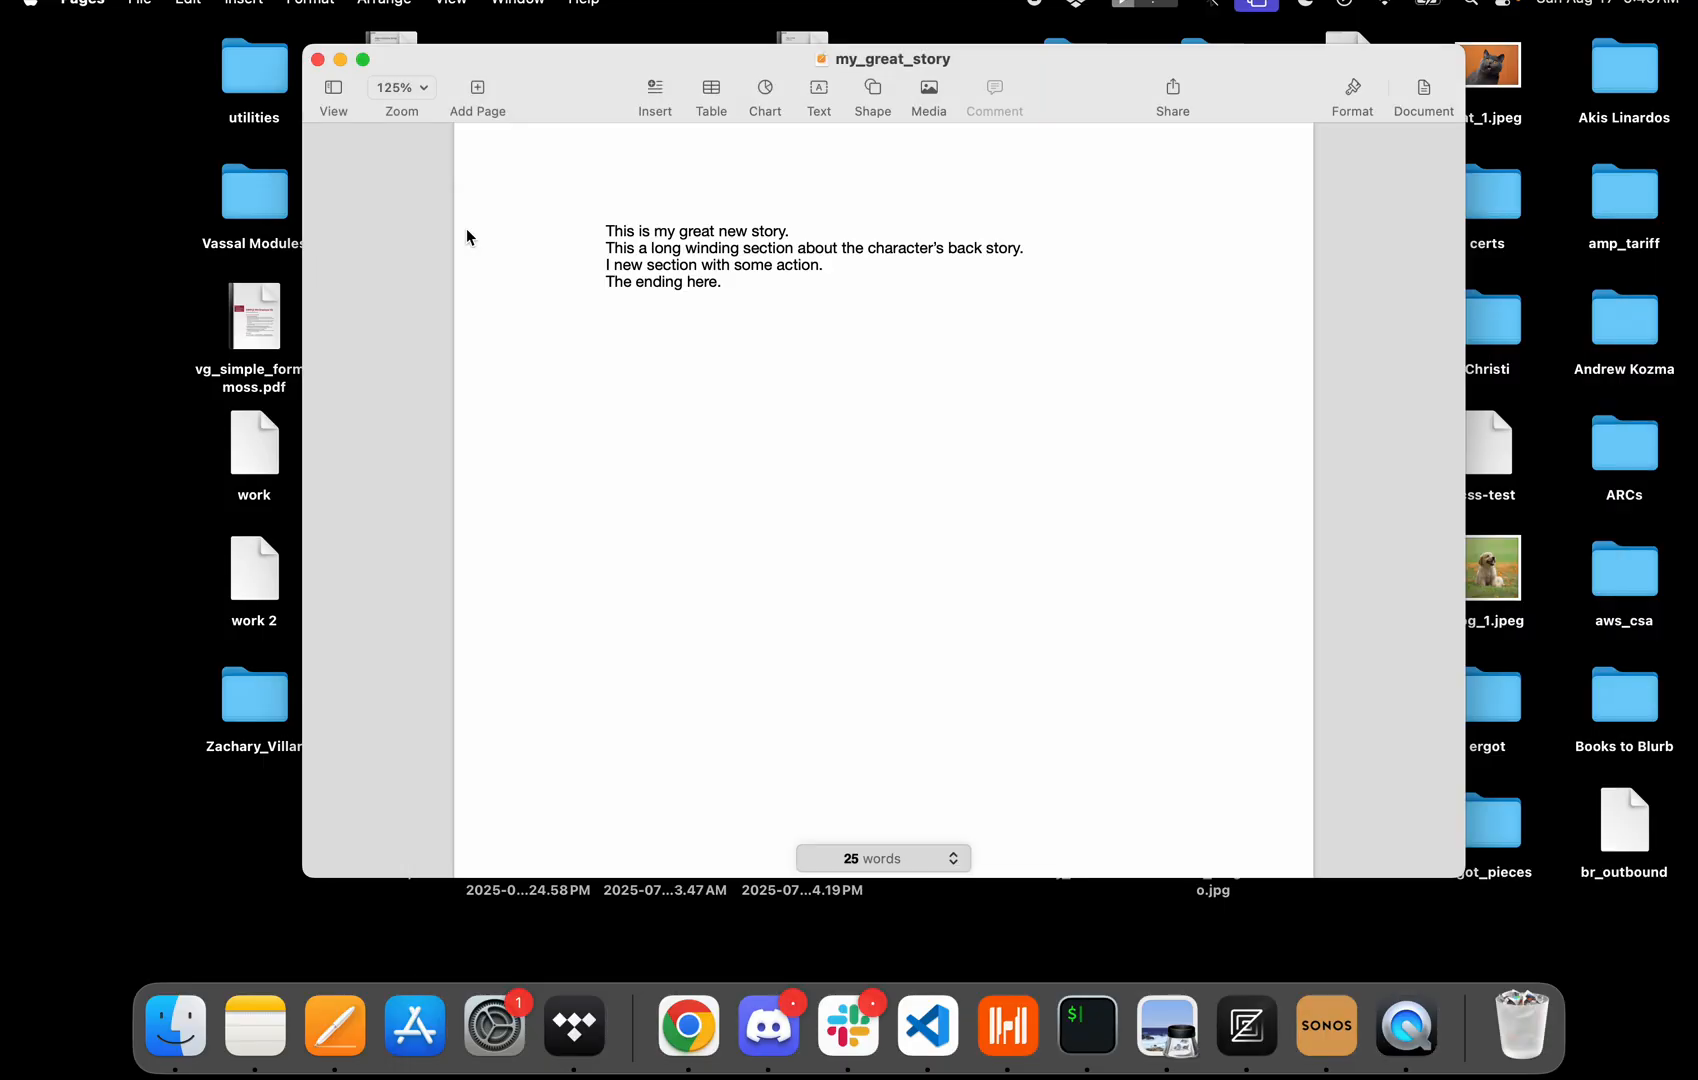
left_click_drag(1058, 243, 534, 254)
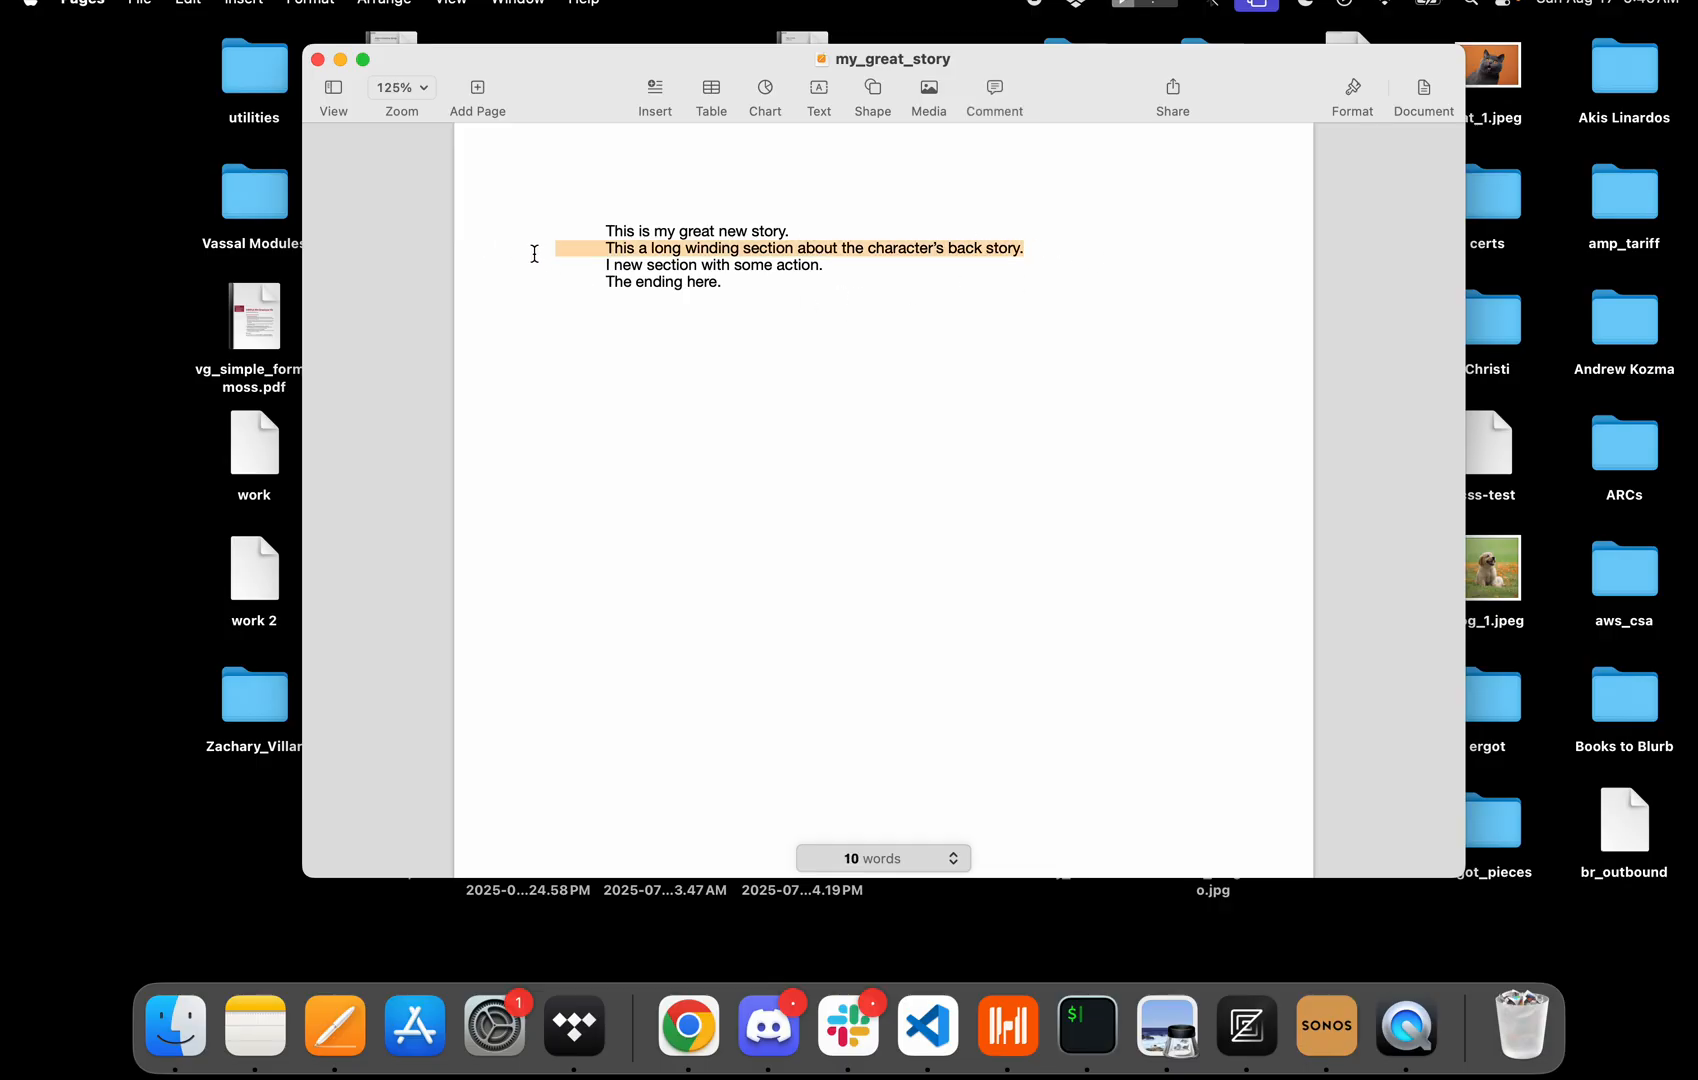
left_click(875, 462)
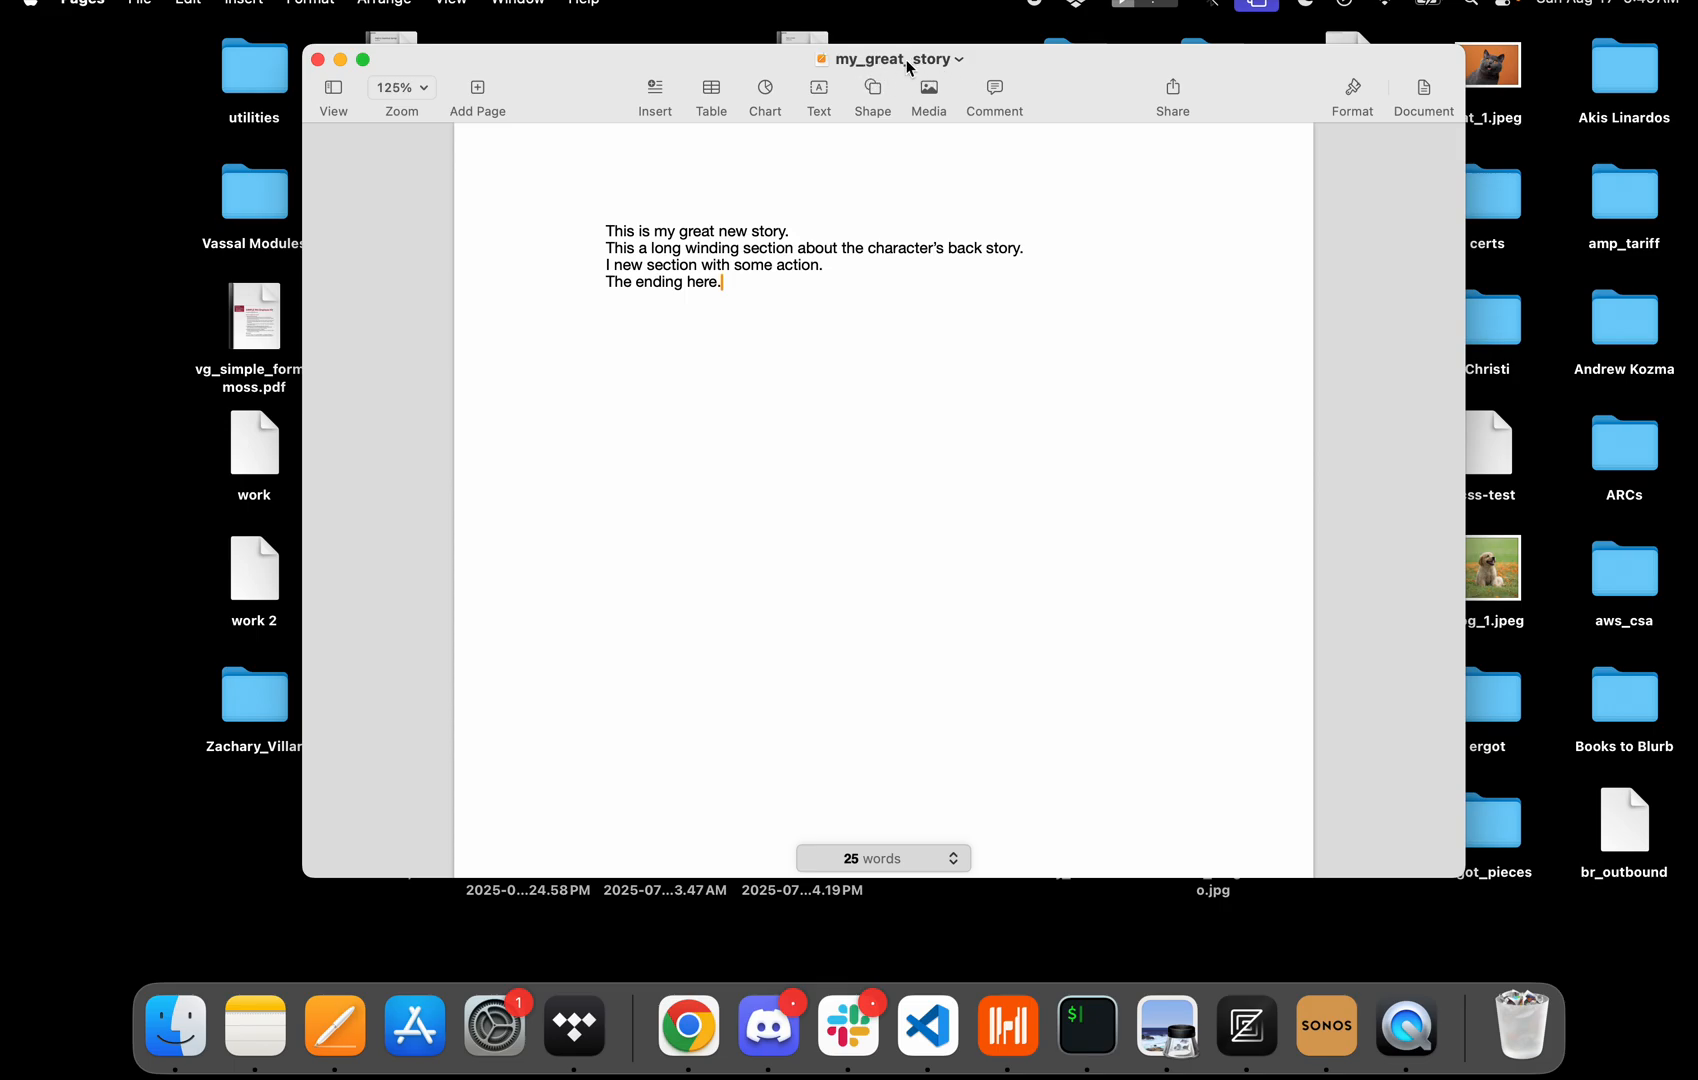
Delete the back-story line from my_great_story and save the document.
left_click(1061, 252)
left_click_drag(1061, 252, 512, 258)
key("BackSpace")
key("BackSpace")
left_click(891, 279)
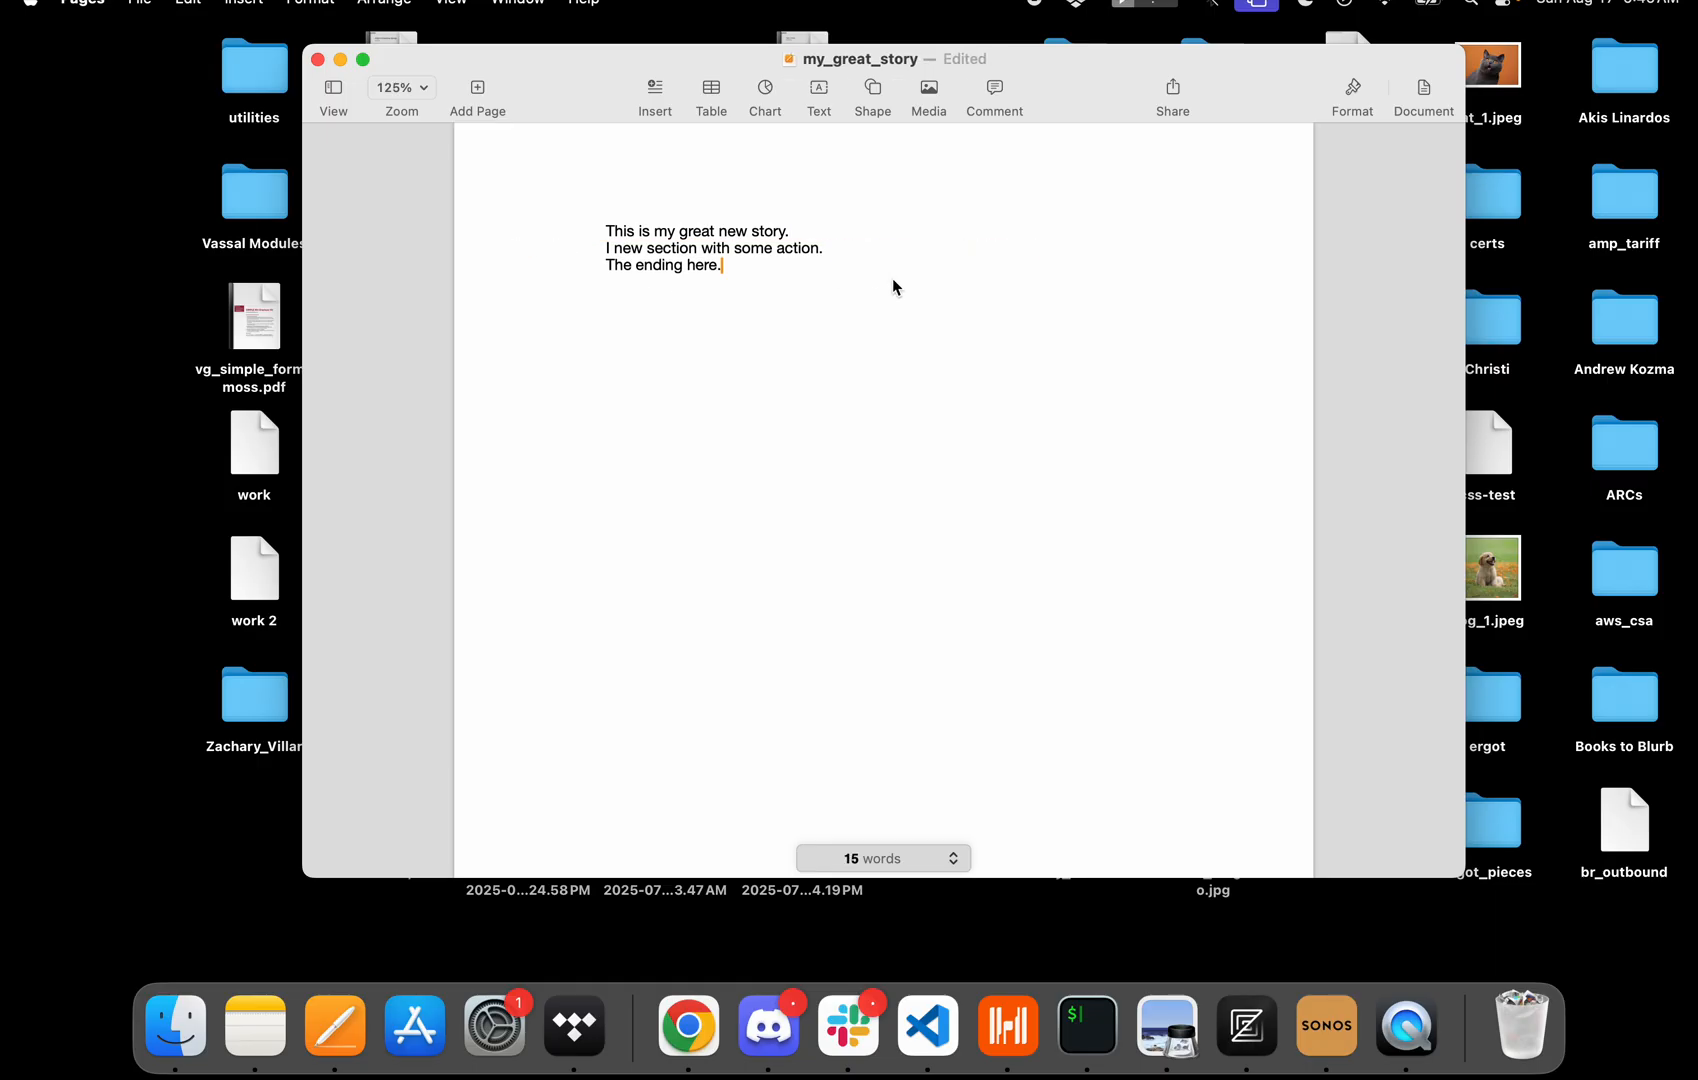
key("super+s")
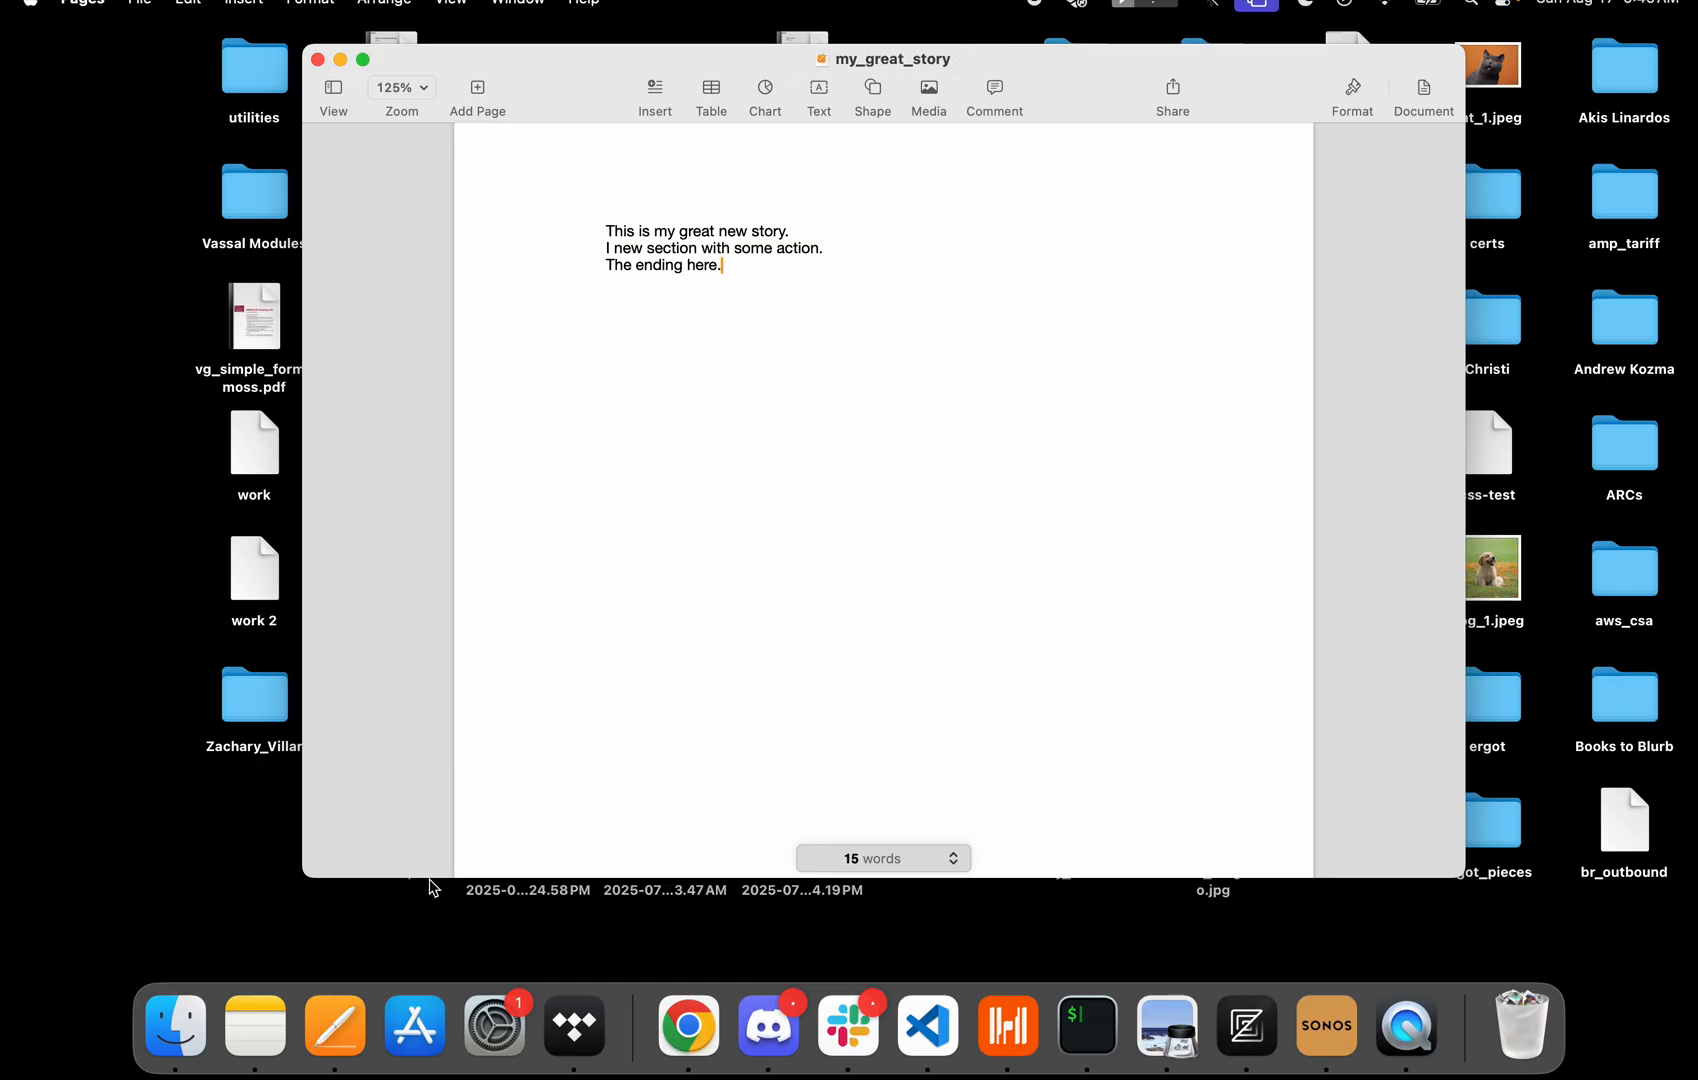
Duplicate the document as my_great_story_v2 and close the duplicate's window.
left_click(849, 245)
left_click(148, 10)
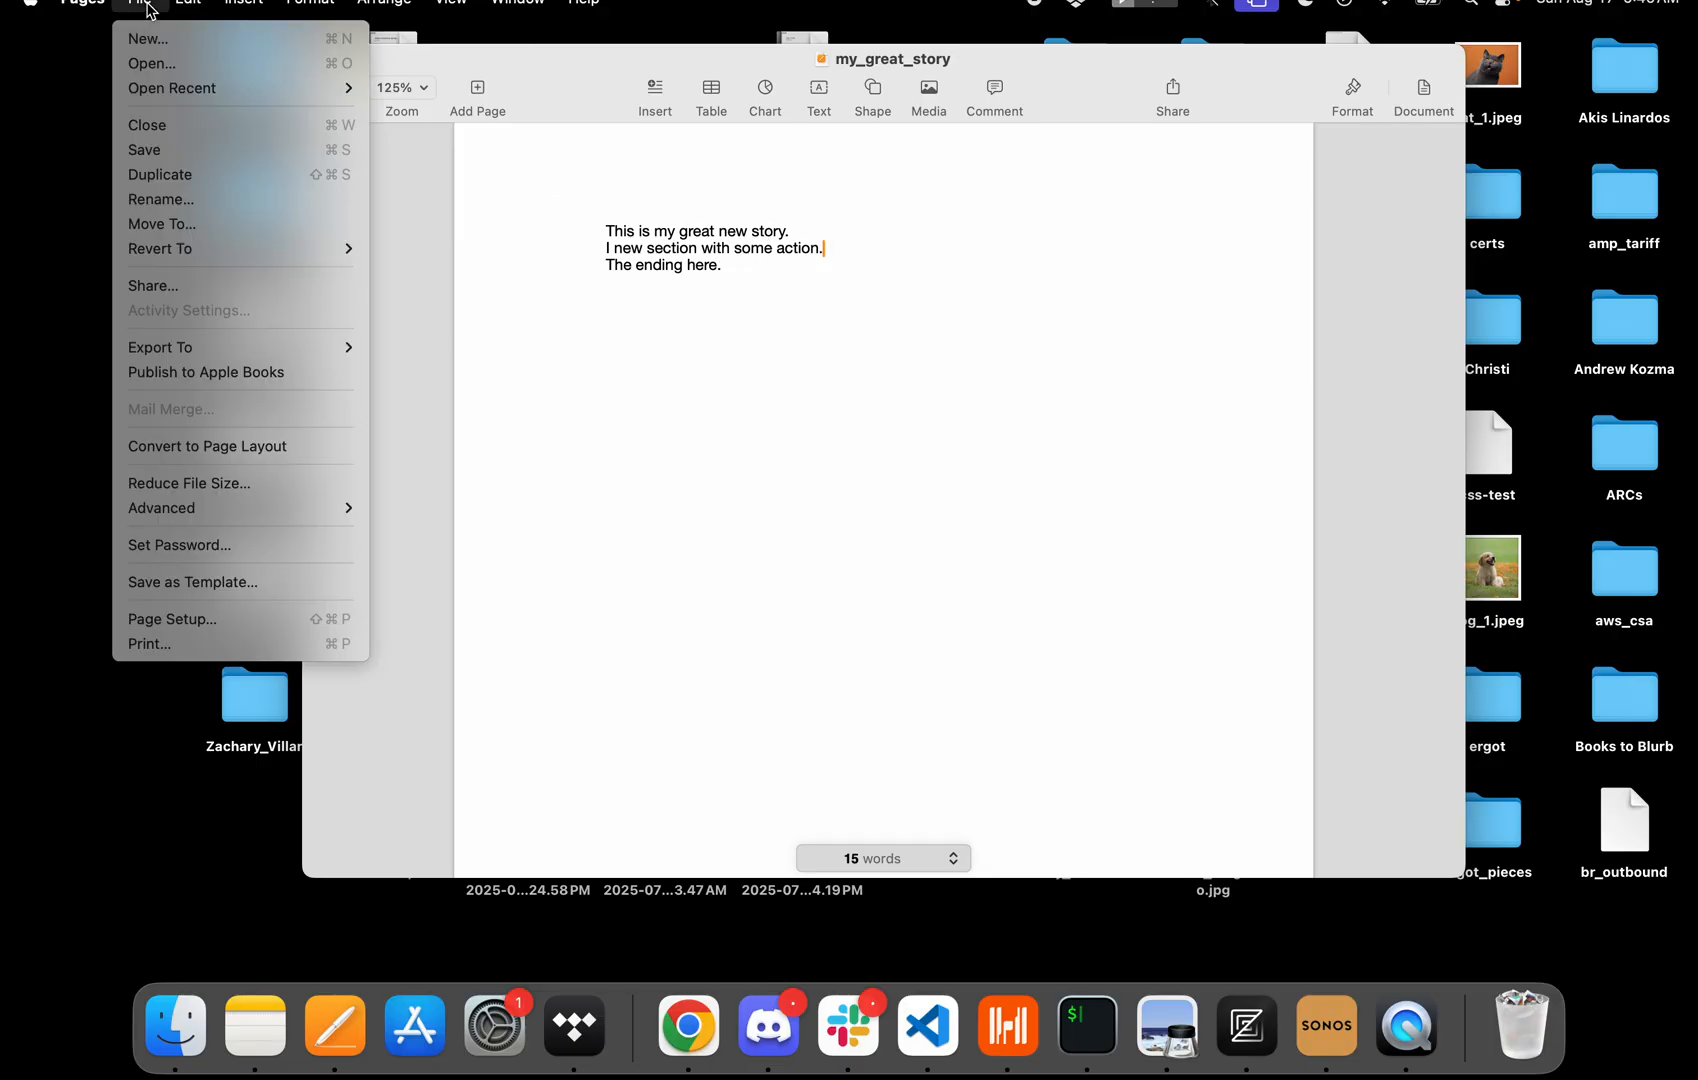
left_click(154, 175)
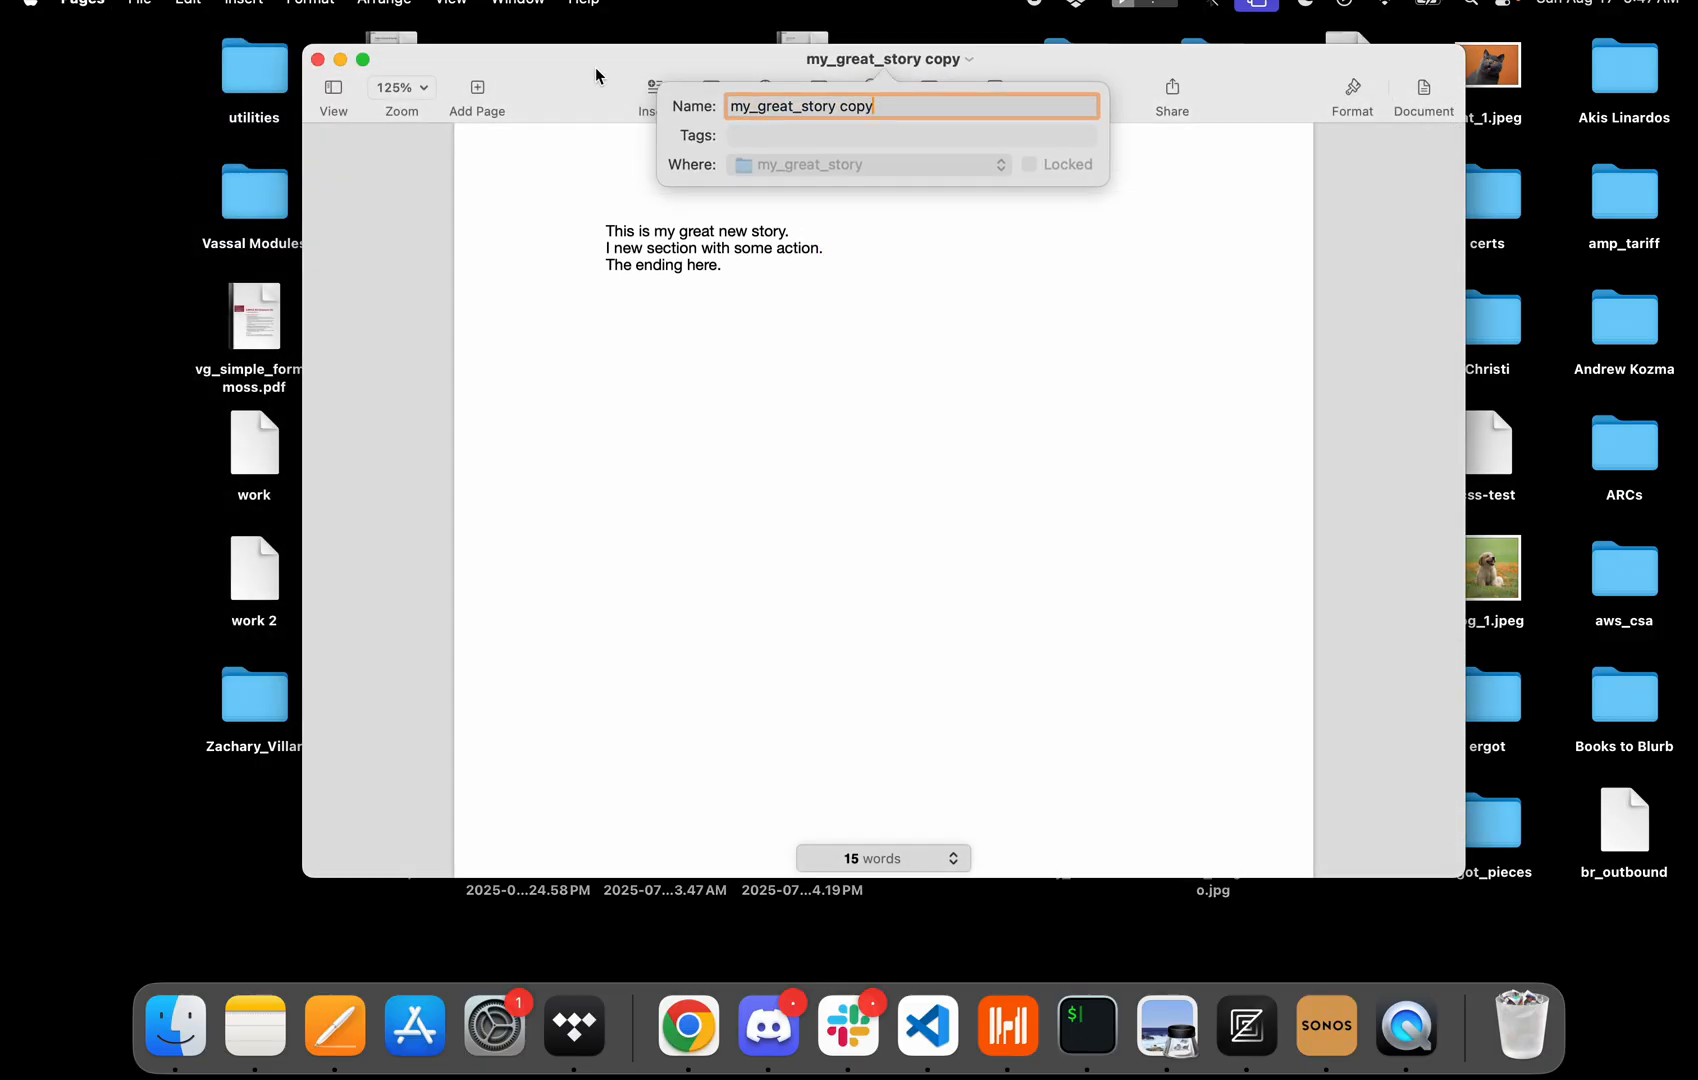
left_click(175, 1025)
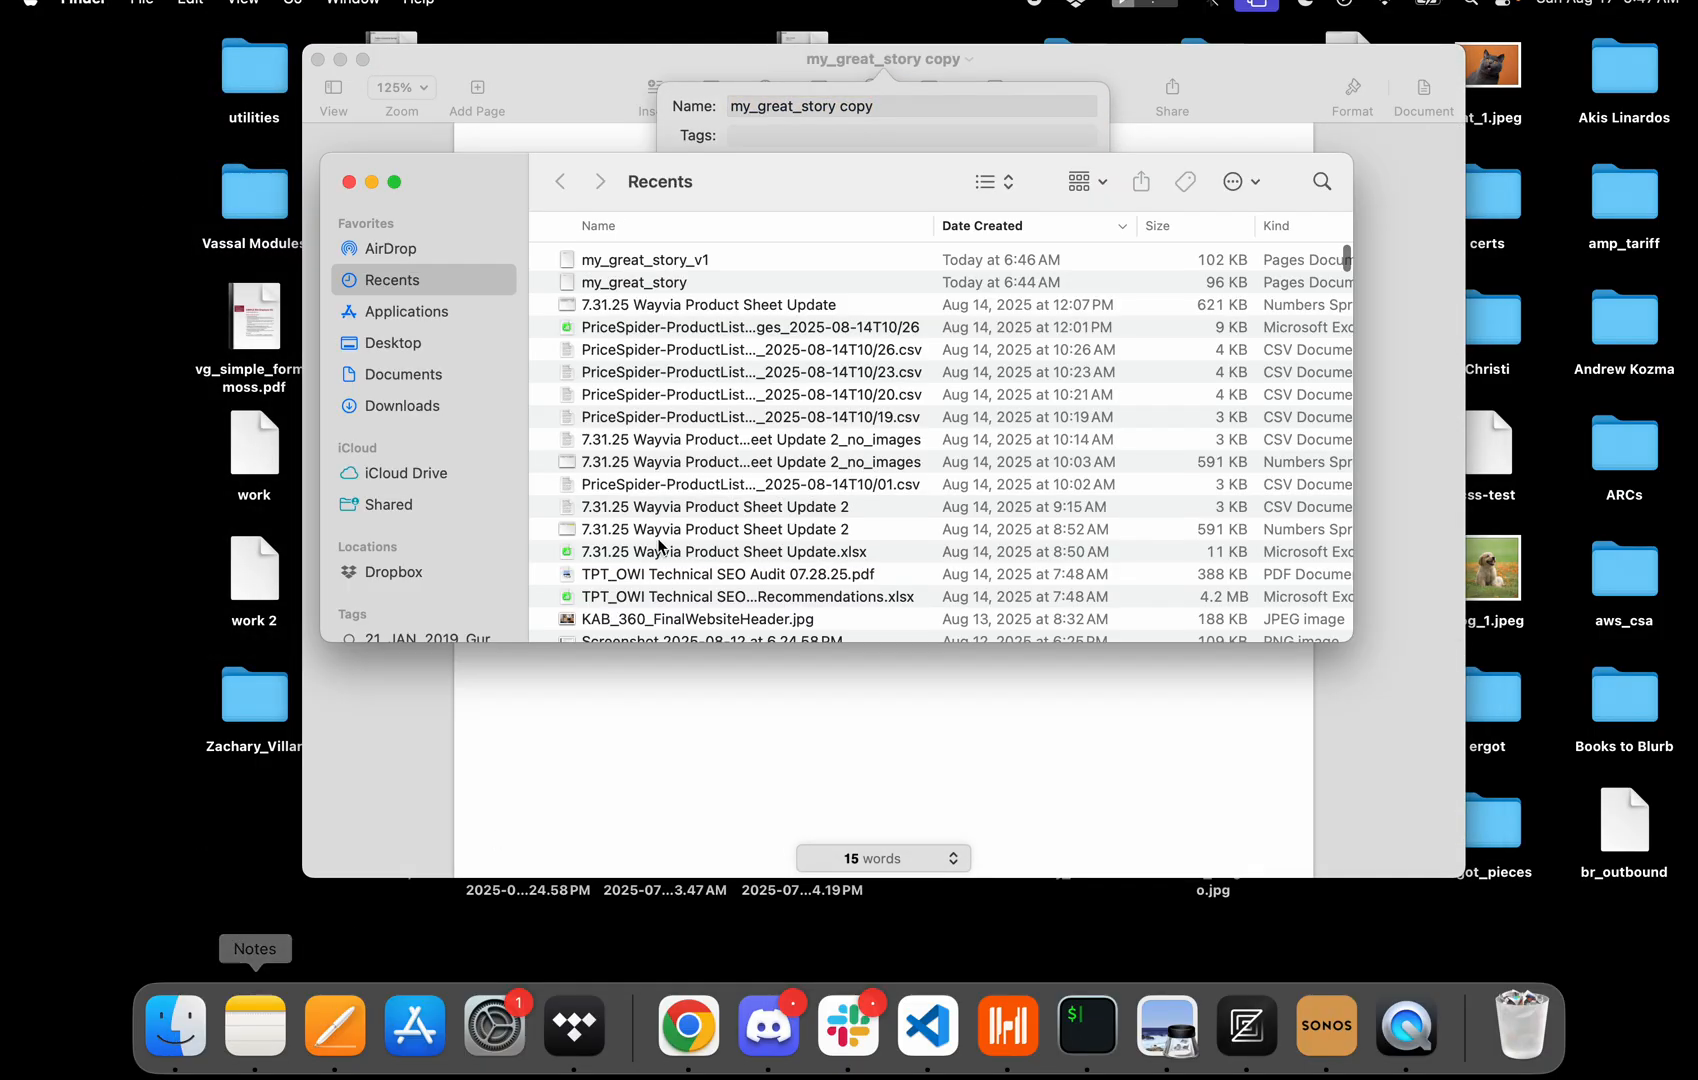
left_click(349, 181)
left_click(907, 105)
key("BackSpace")
key("BackSpace")
key("BackSpace")
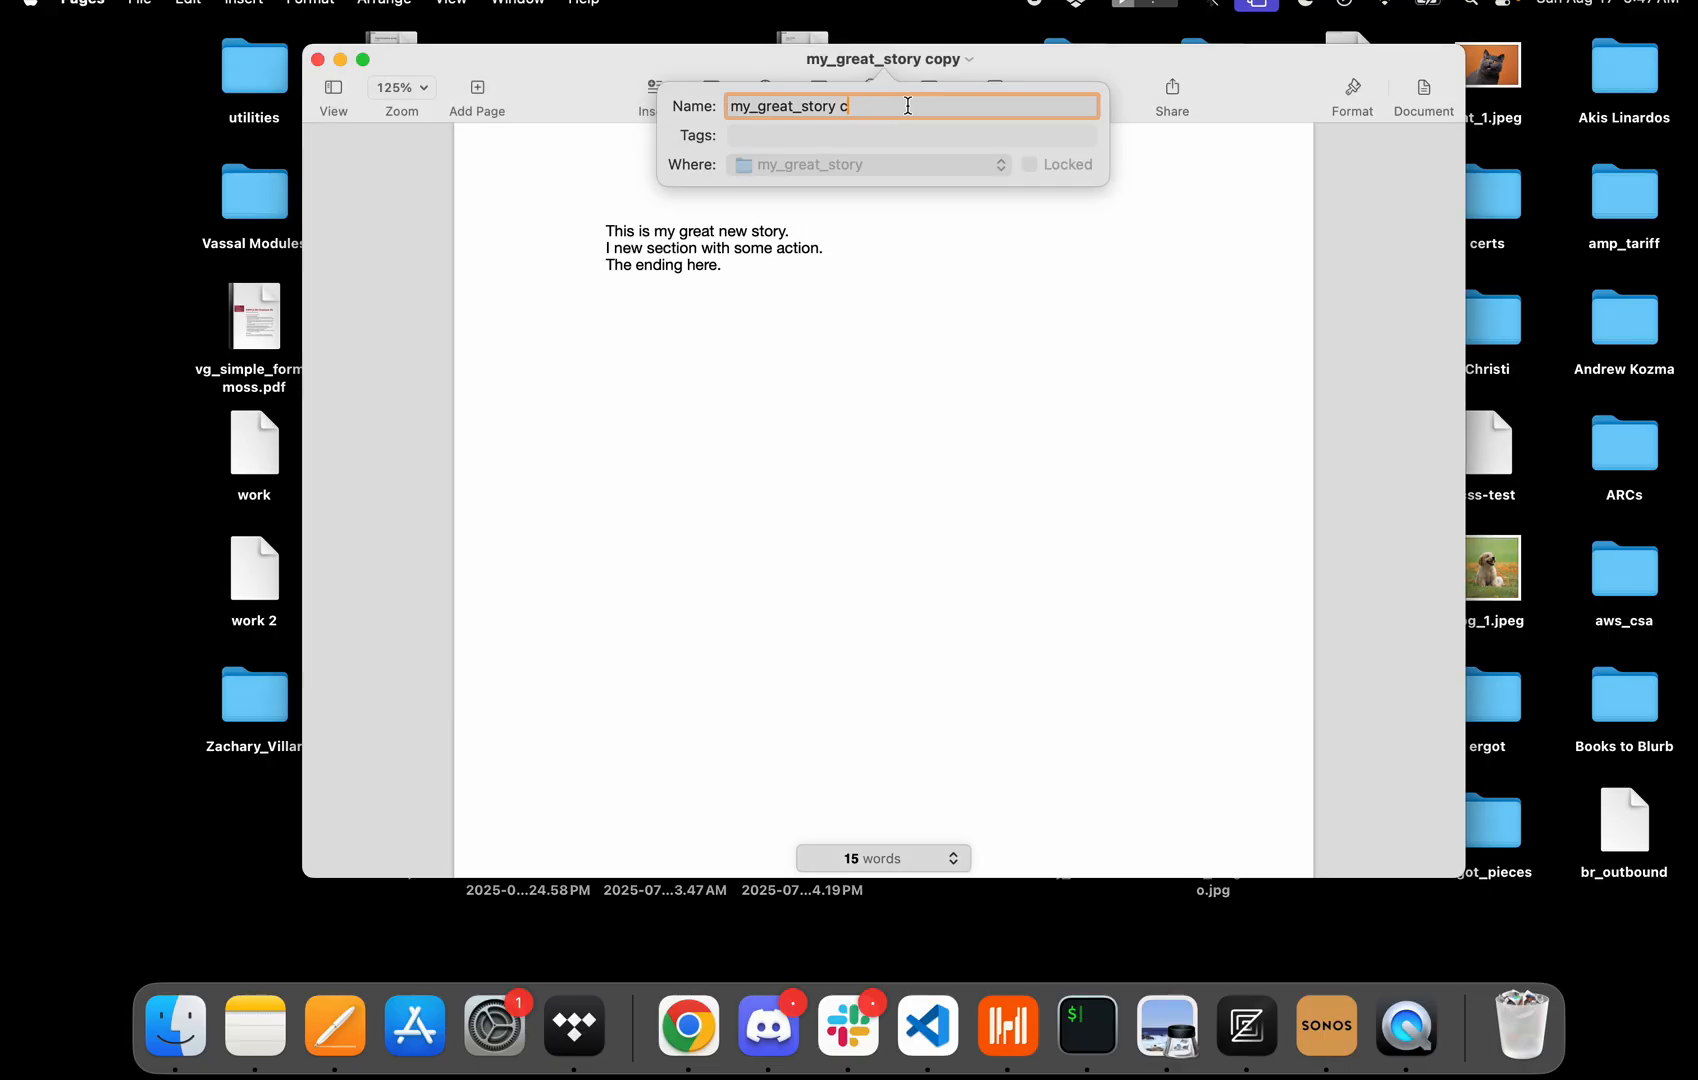
key("BackSpace")
type("_v2")
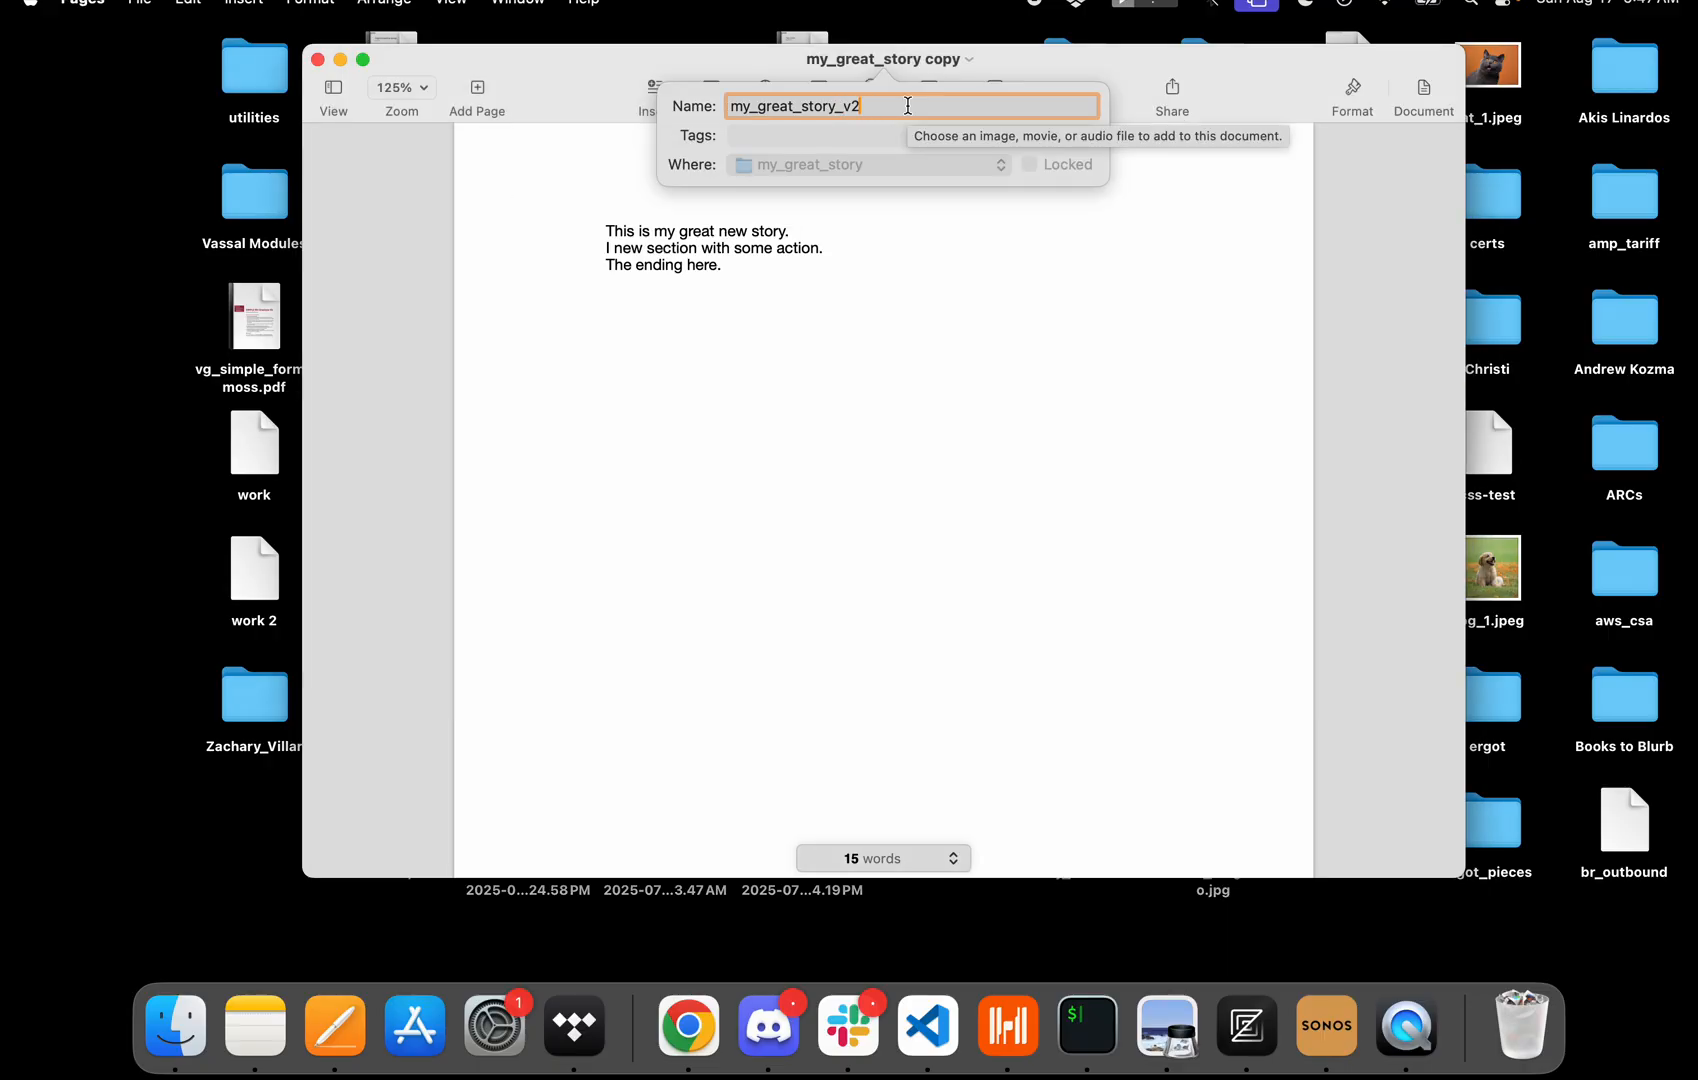
key("Return")
left_click_drag(590, 70, 698, 233)
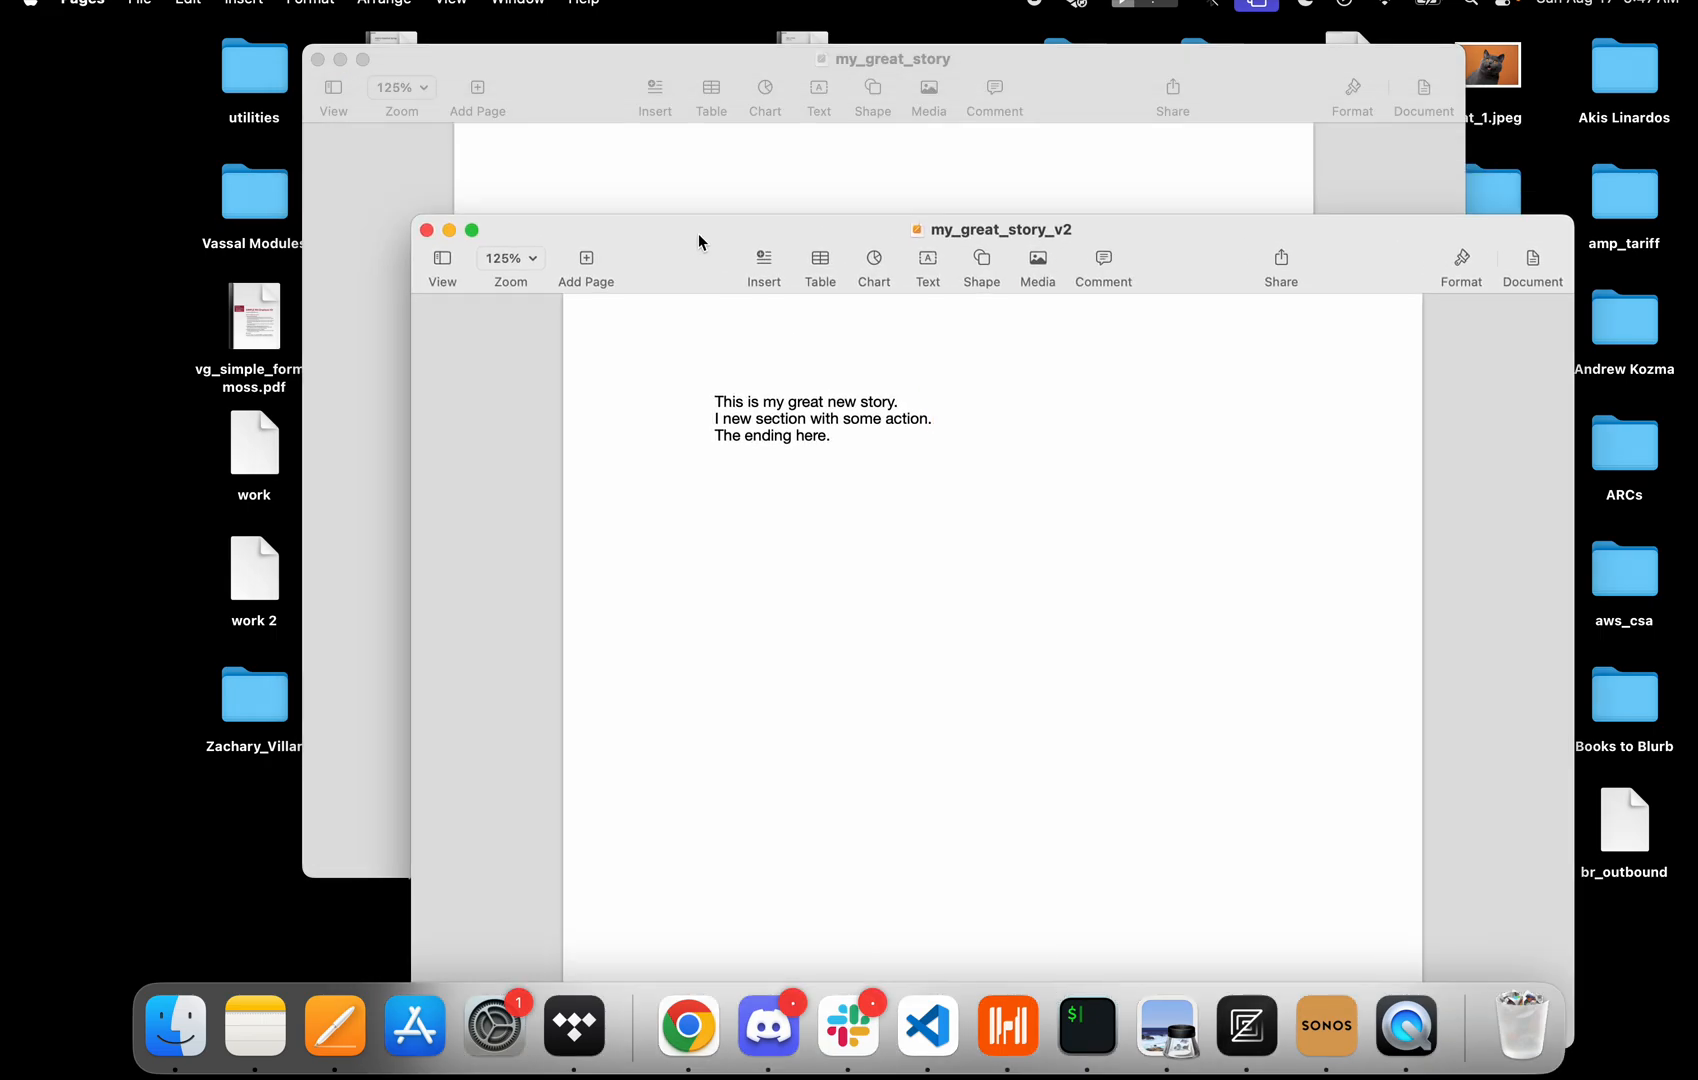
left_click(427, 230)
Add a line "Add a new long section where the mc is chased through a maze." after the action line and save.
key("Return")
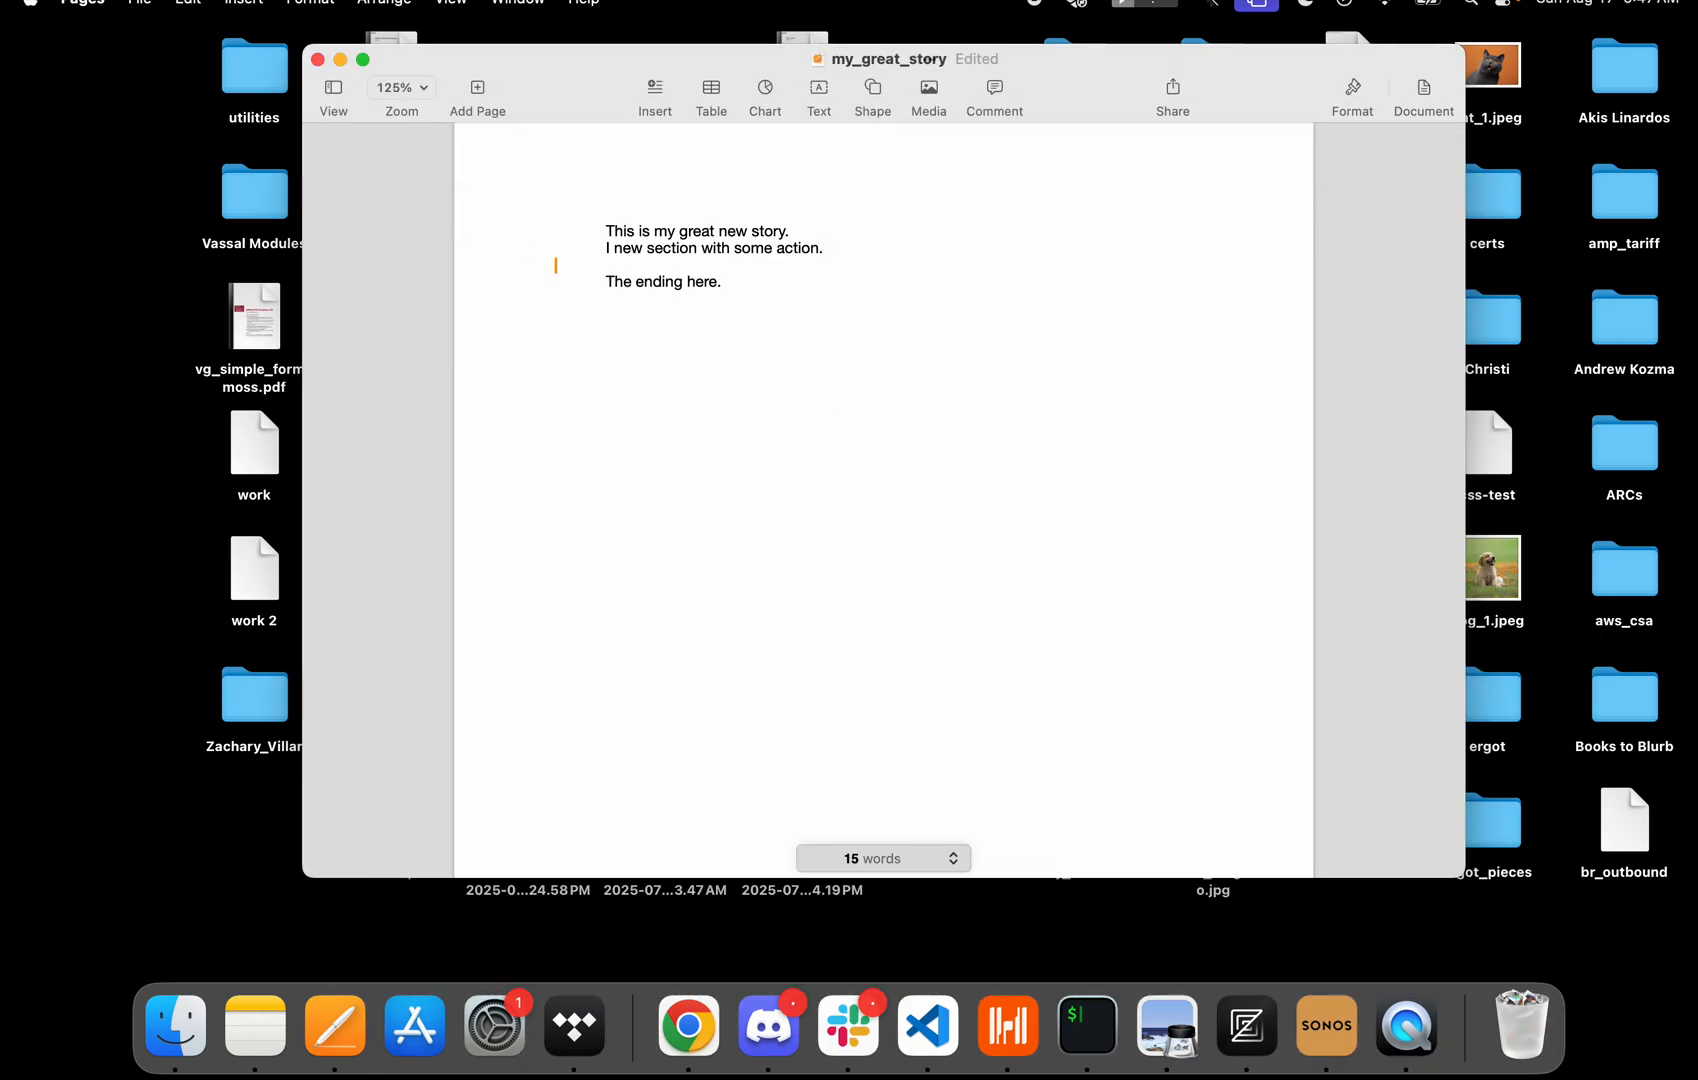
type("Add a n")
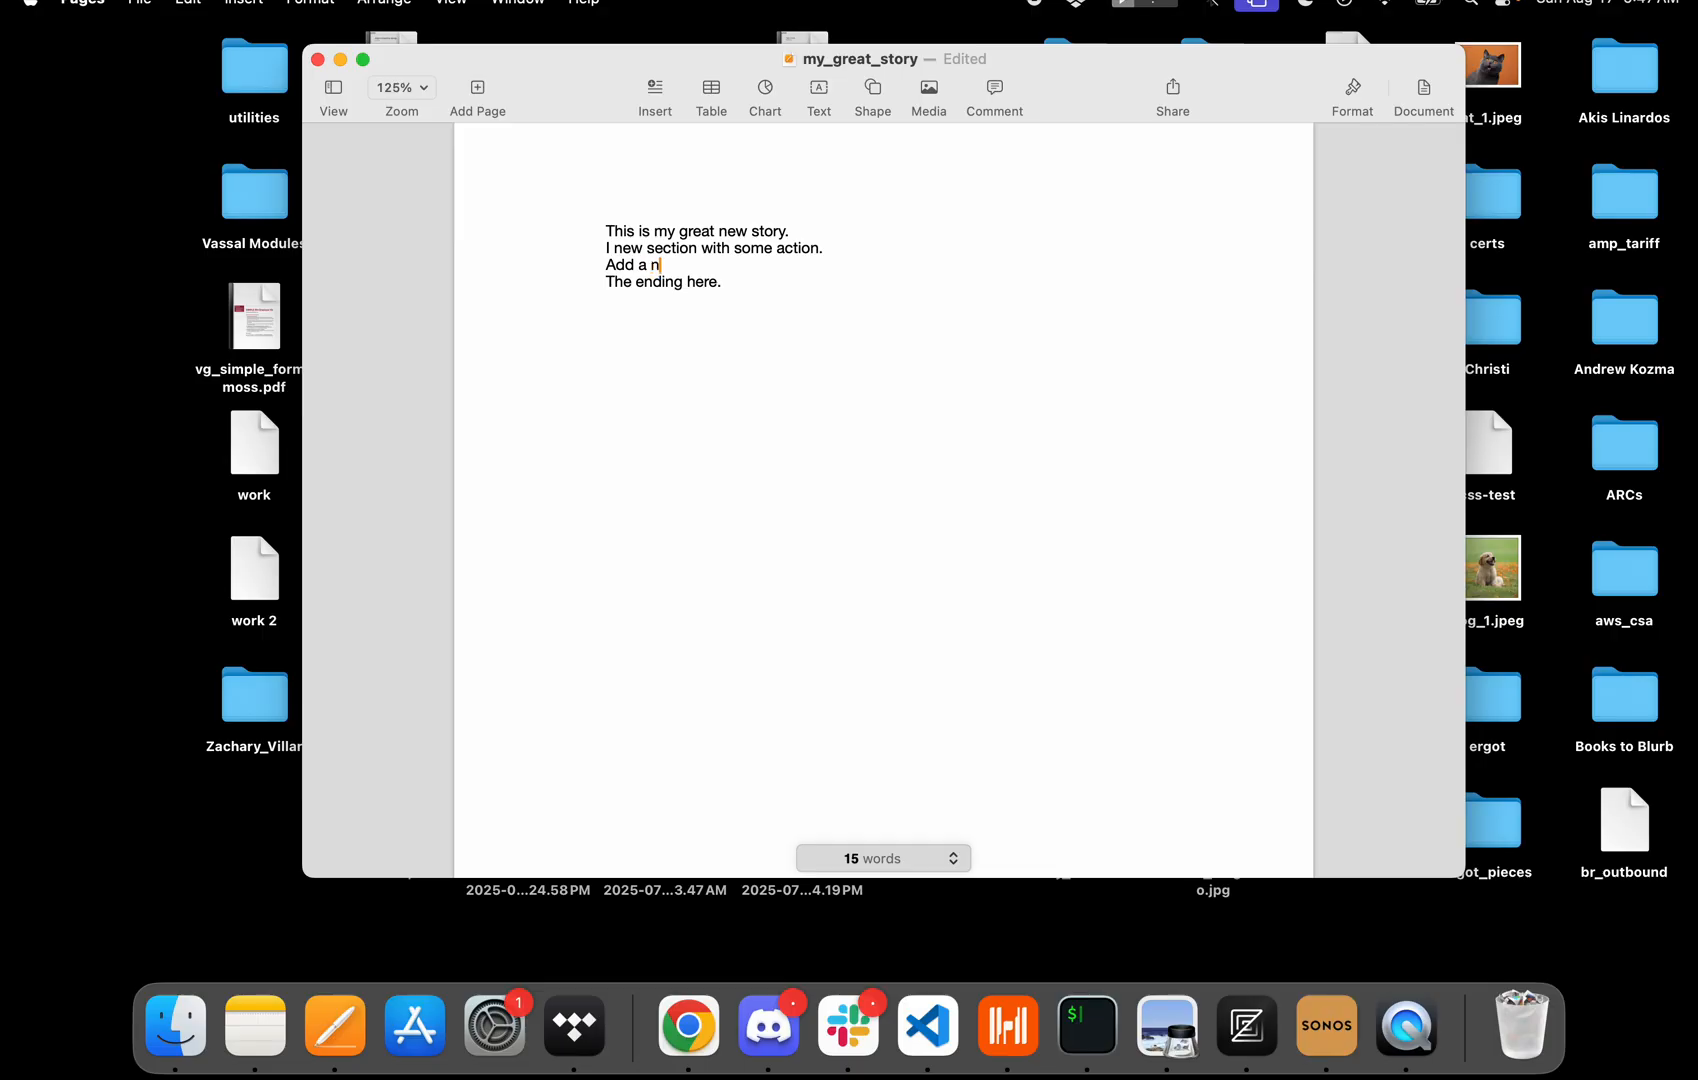
type("ew long section where the ")
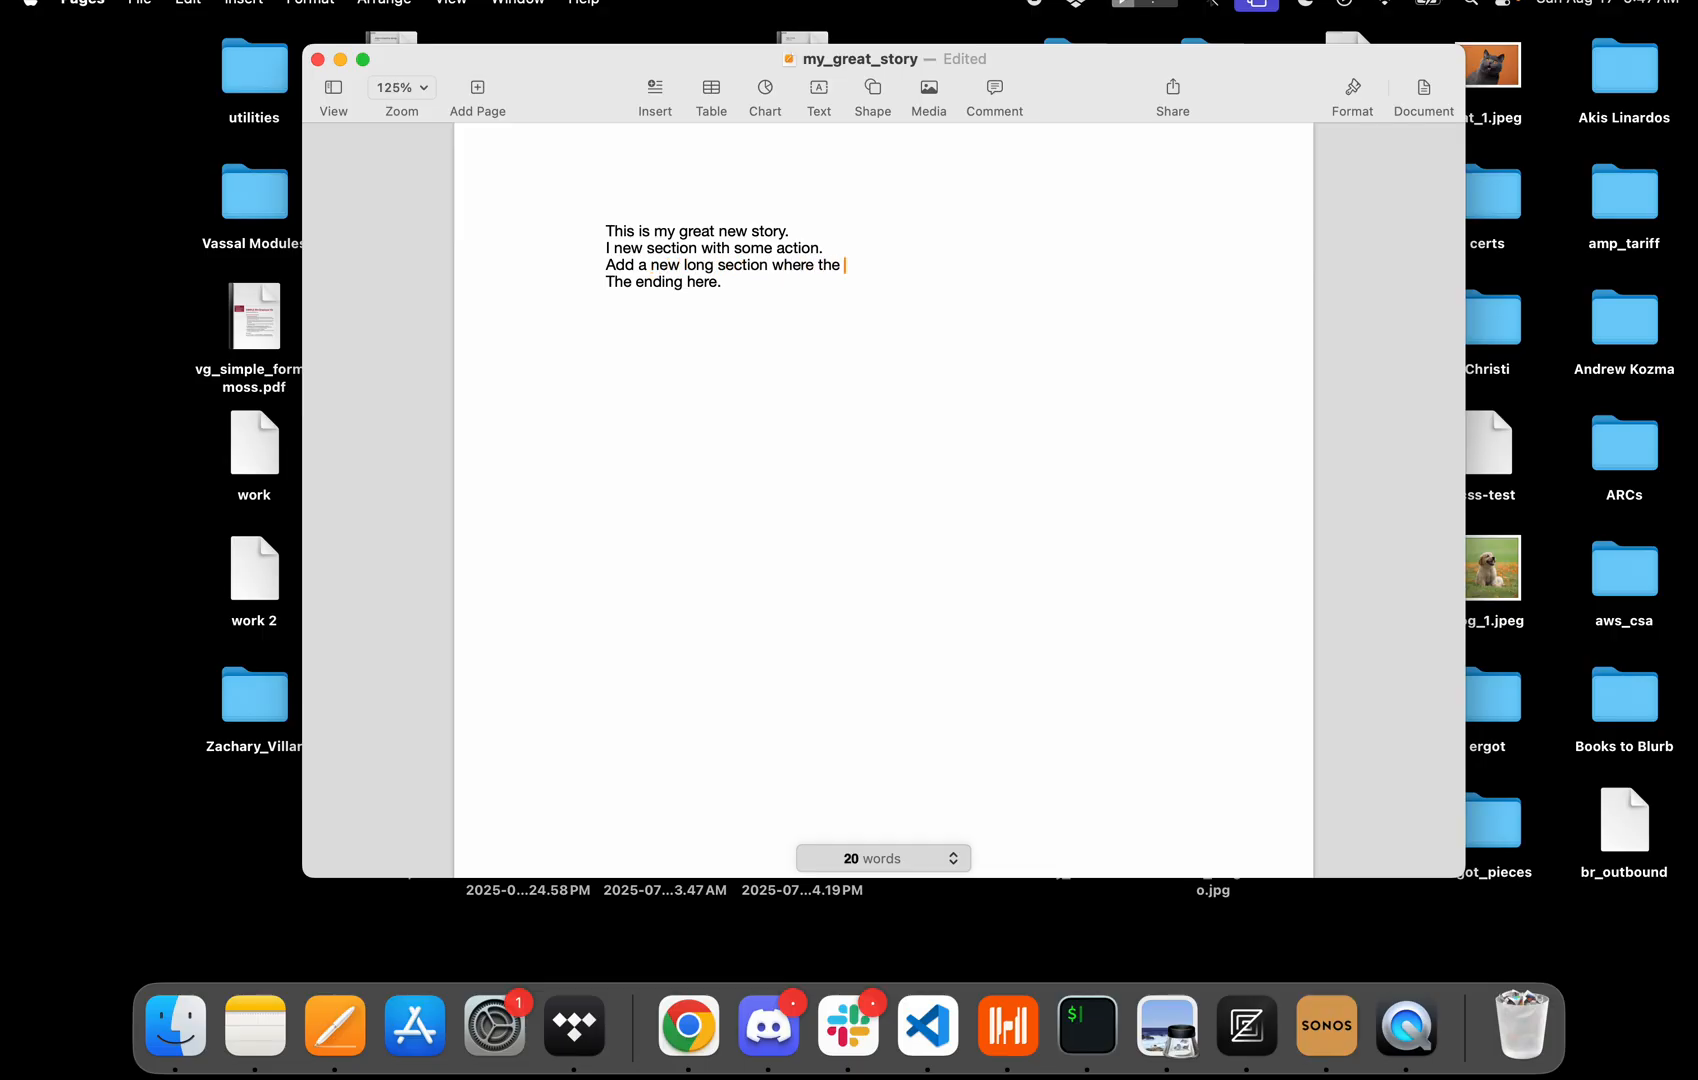
type("mc is chansed throug")
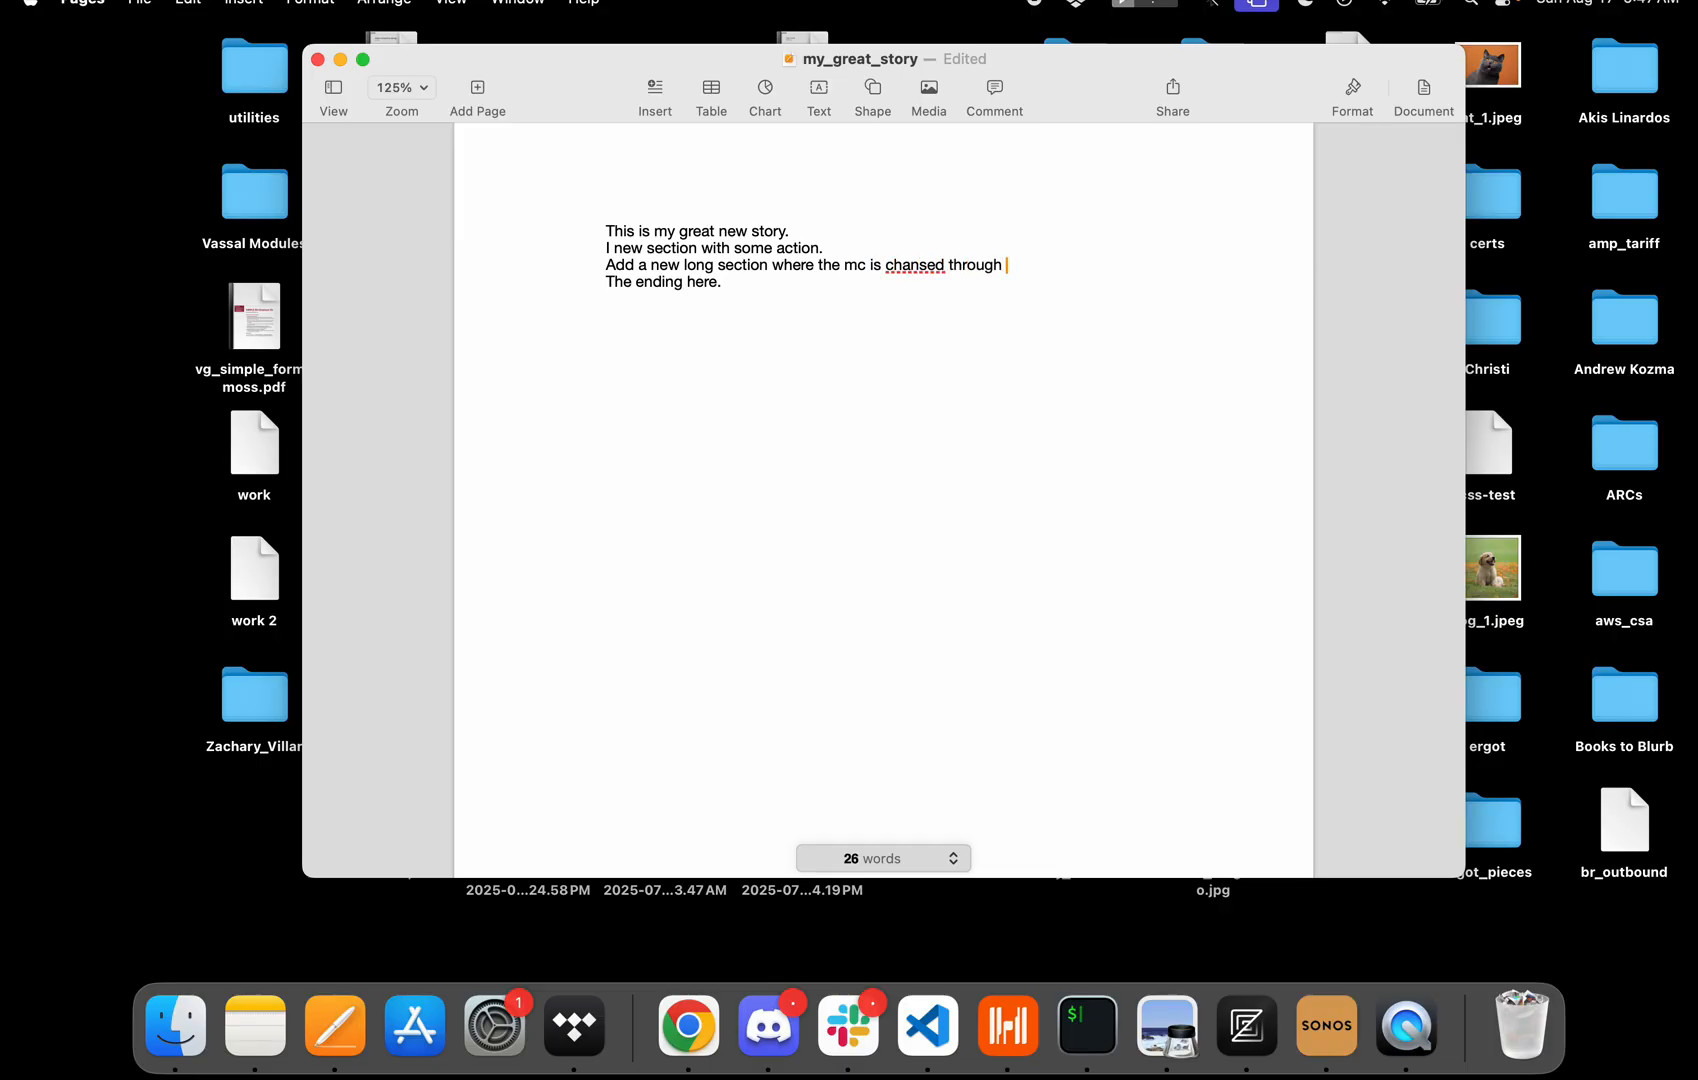
type("h")
left_click(918, 265)
key("BackSpace")
left_click(1040, 276)
type("a maze.")
key("super+s")
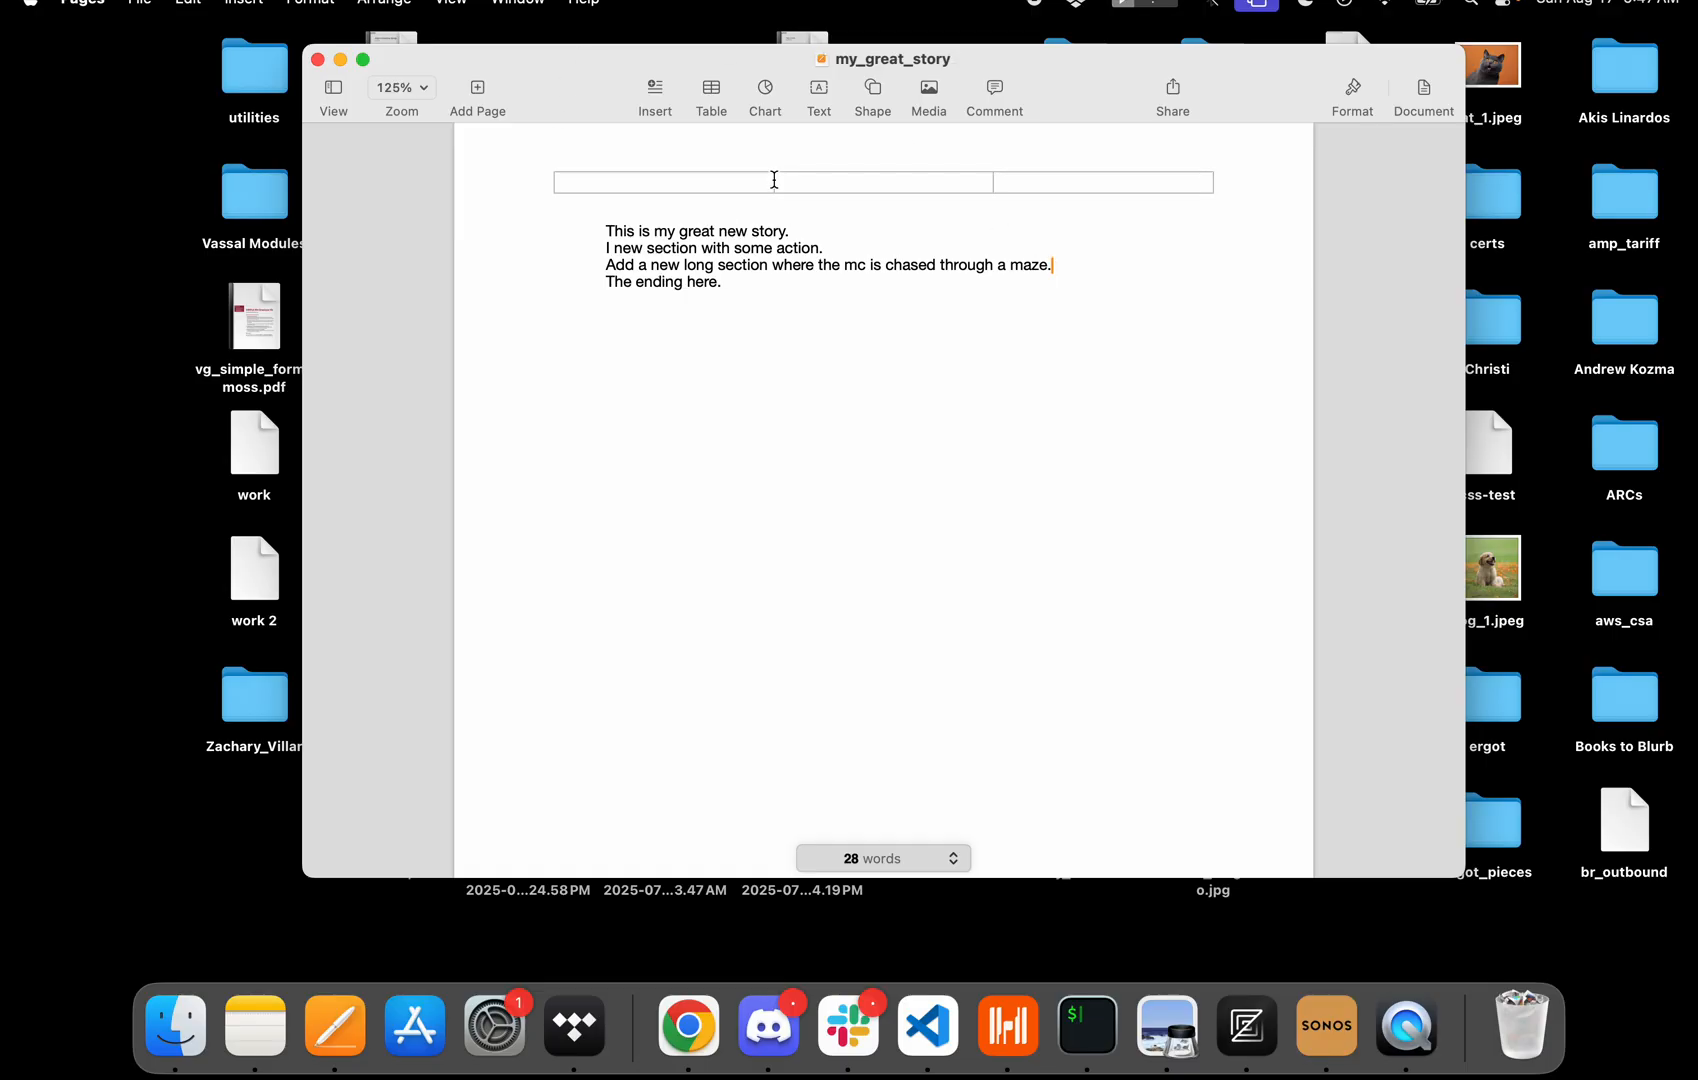
Open my_great_story_v1 and copy its back-story line.
left_click(176, 1025)
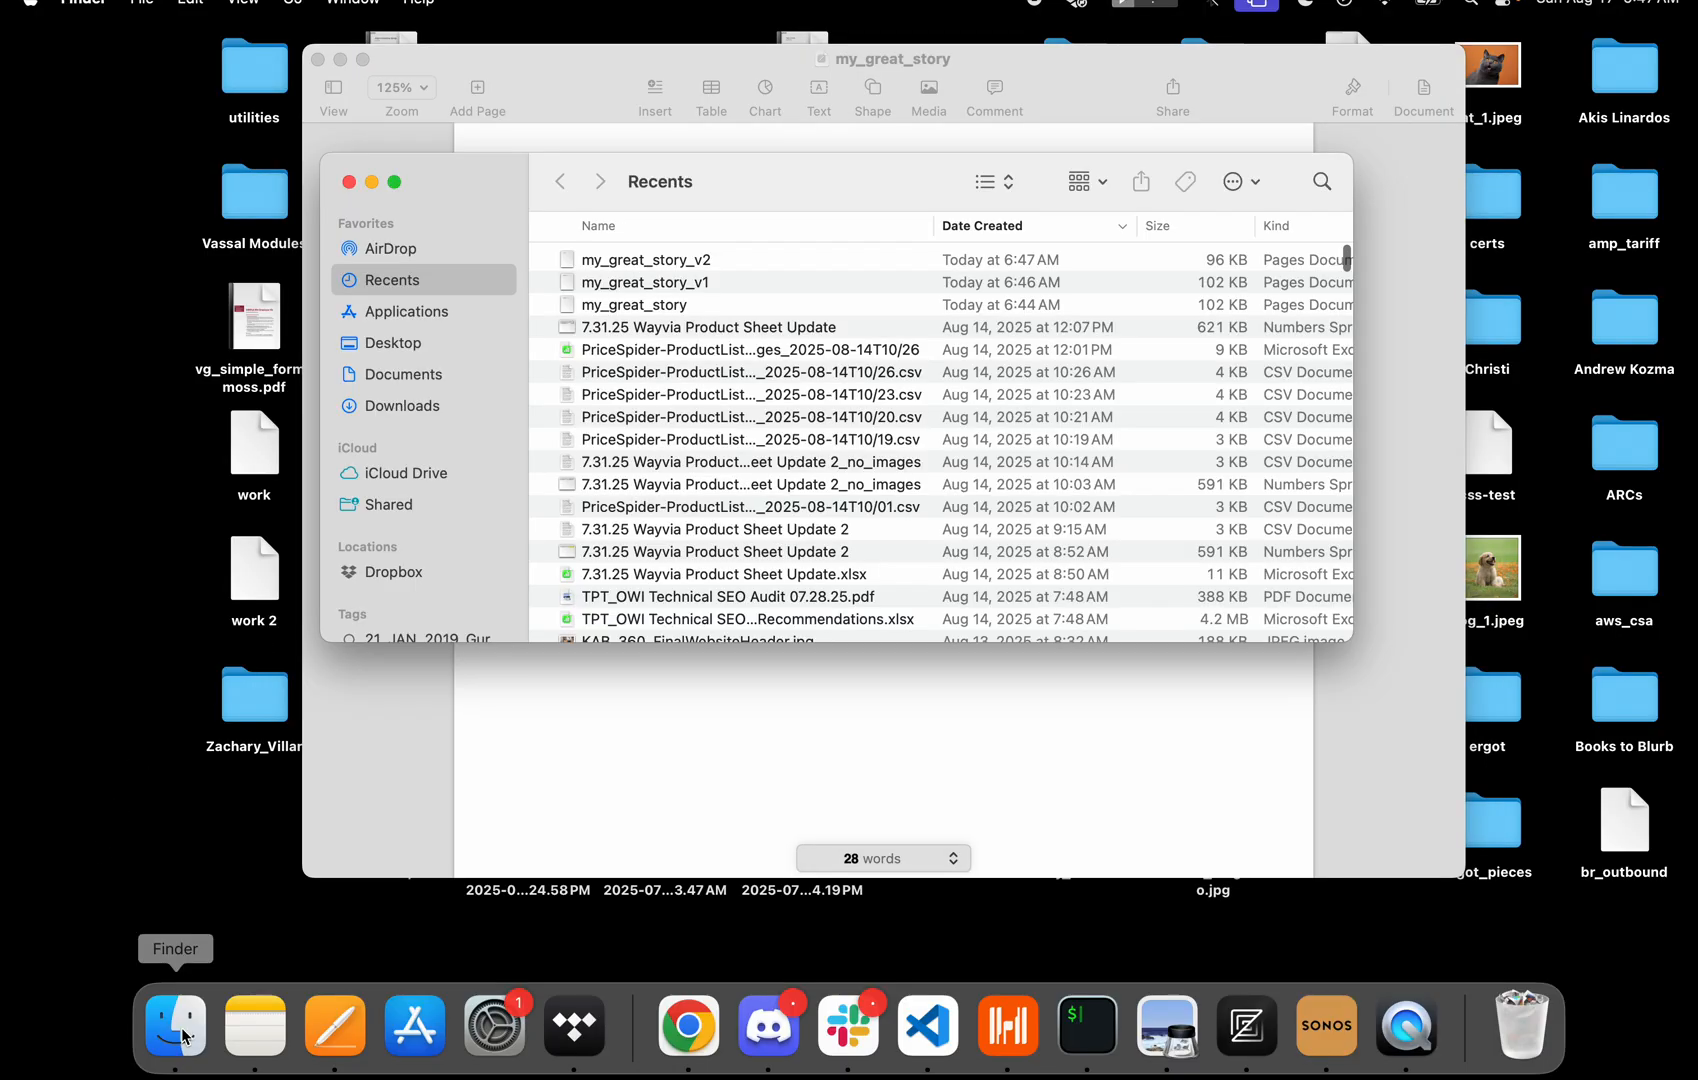
double_click(626, 284)
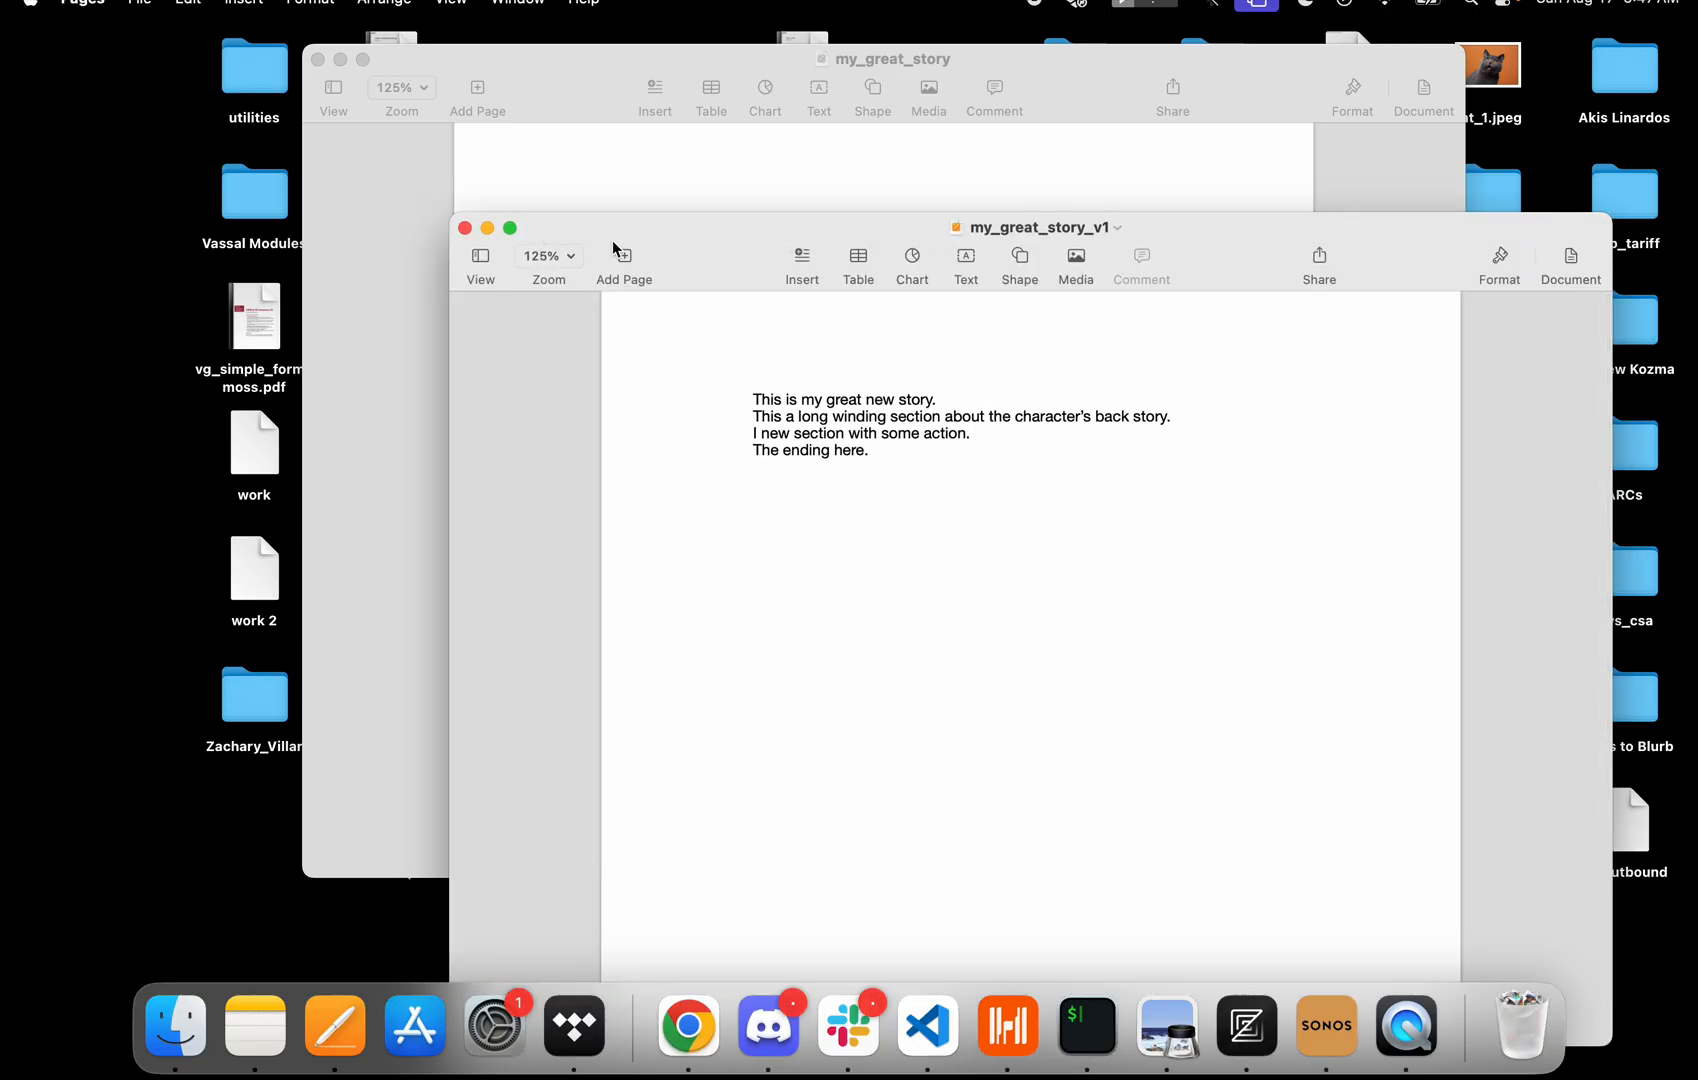
left_click_drag(614, 242, 530, 372)
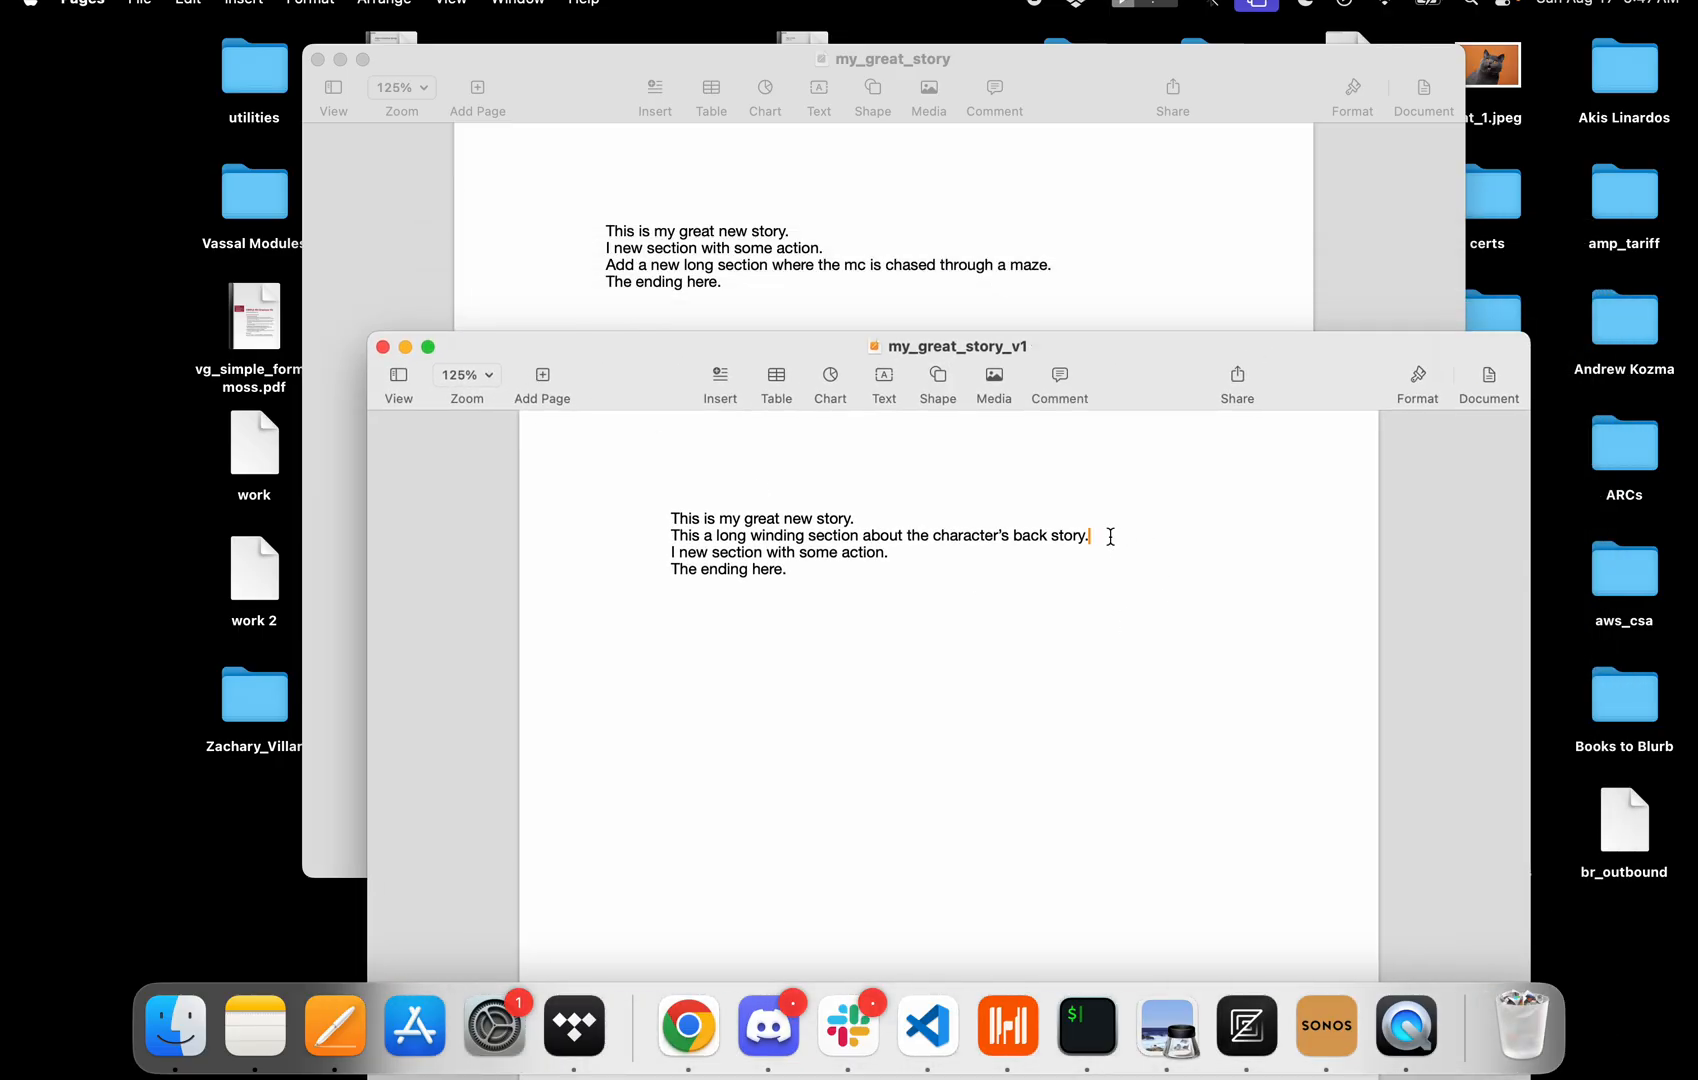
left_click_drag(1100, 535, 561, 538)
key("cmd+c")
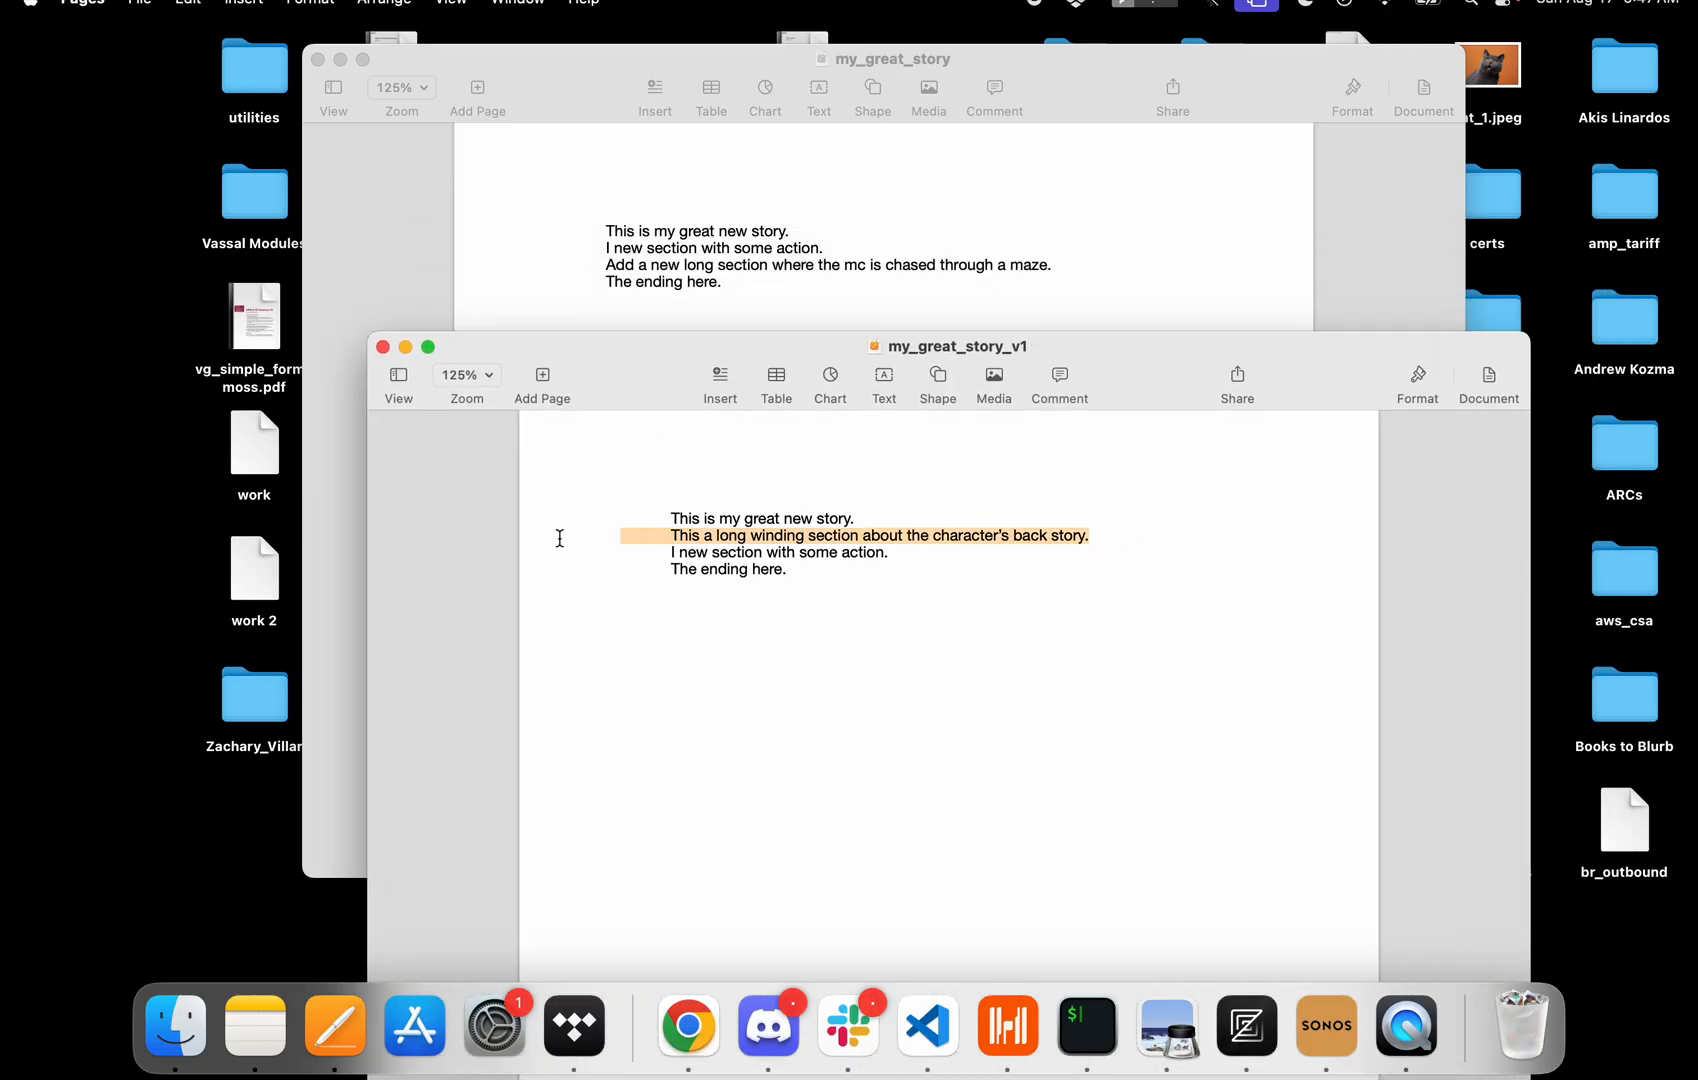
left_click(623, 291)
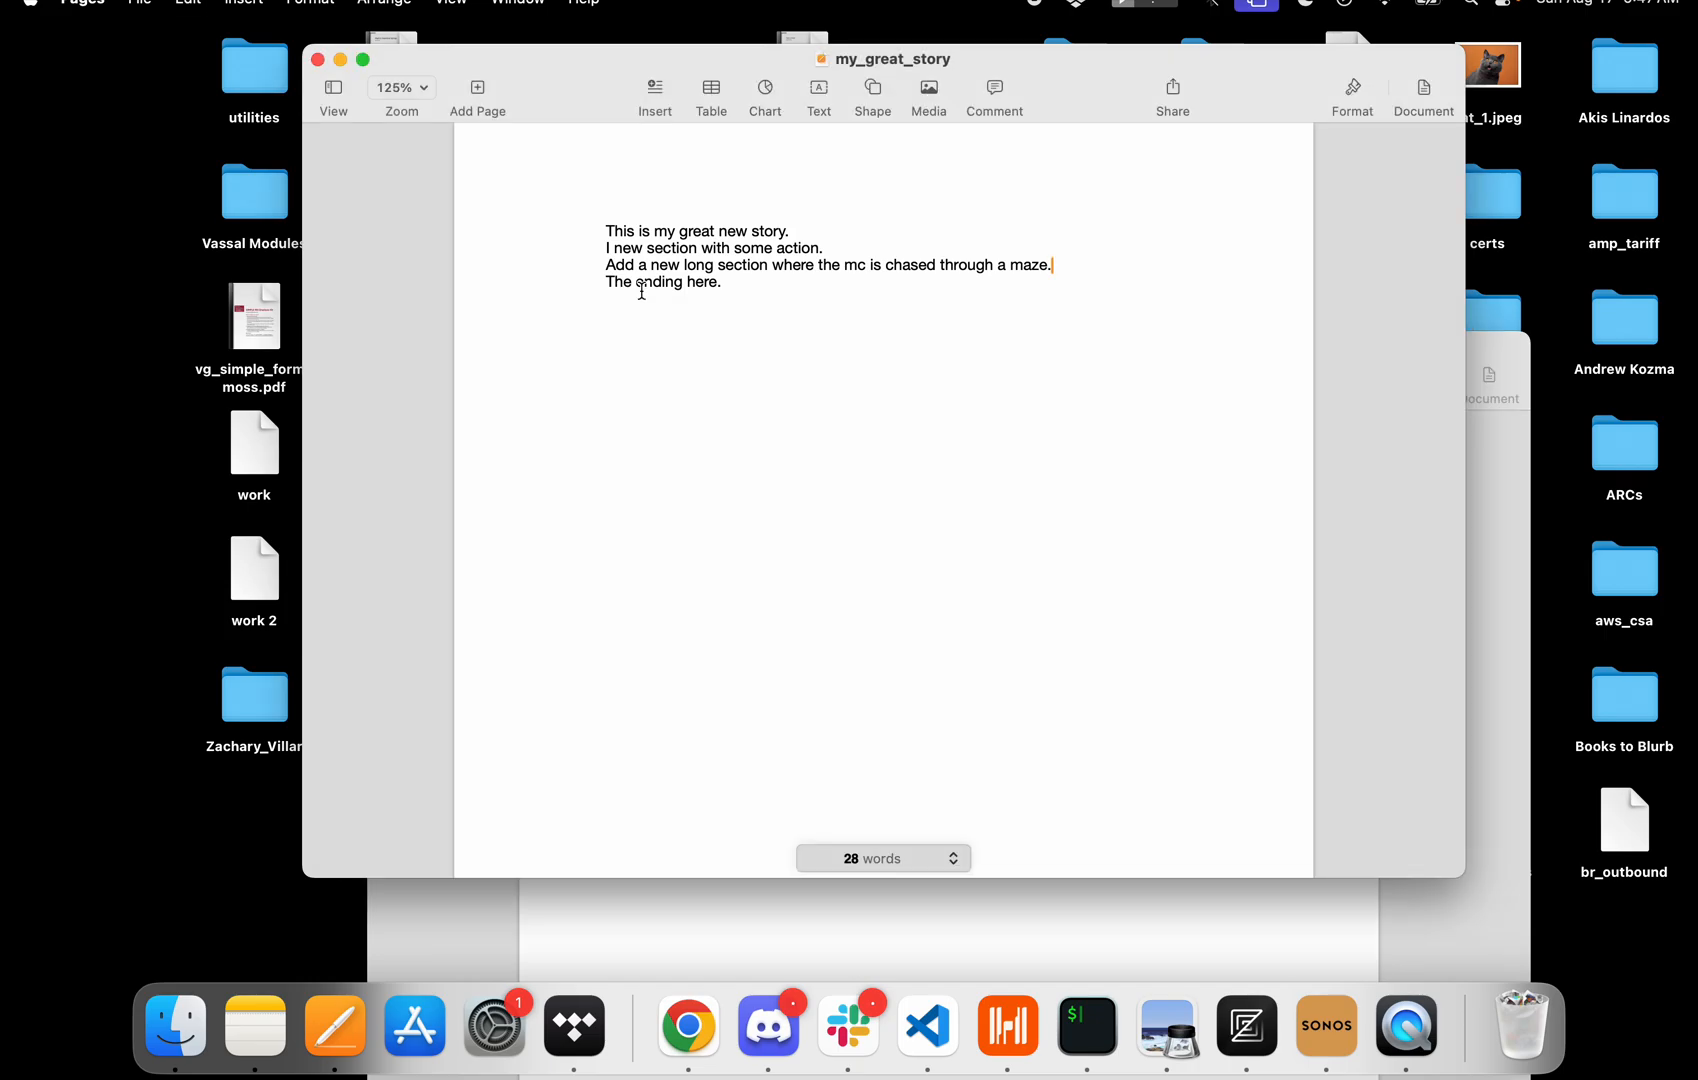
Paste the back-story line below the first line of my_great_story, remove the extra indent, and save.
left_click(834, 234)
key("Return")
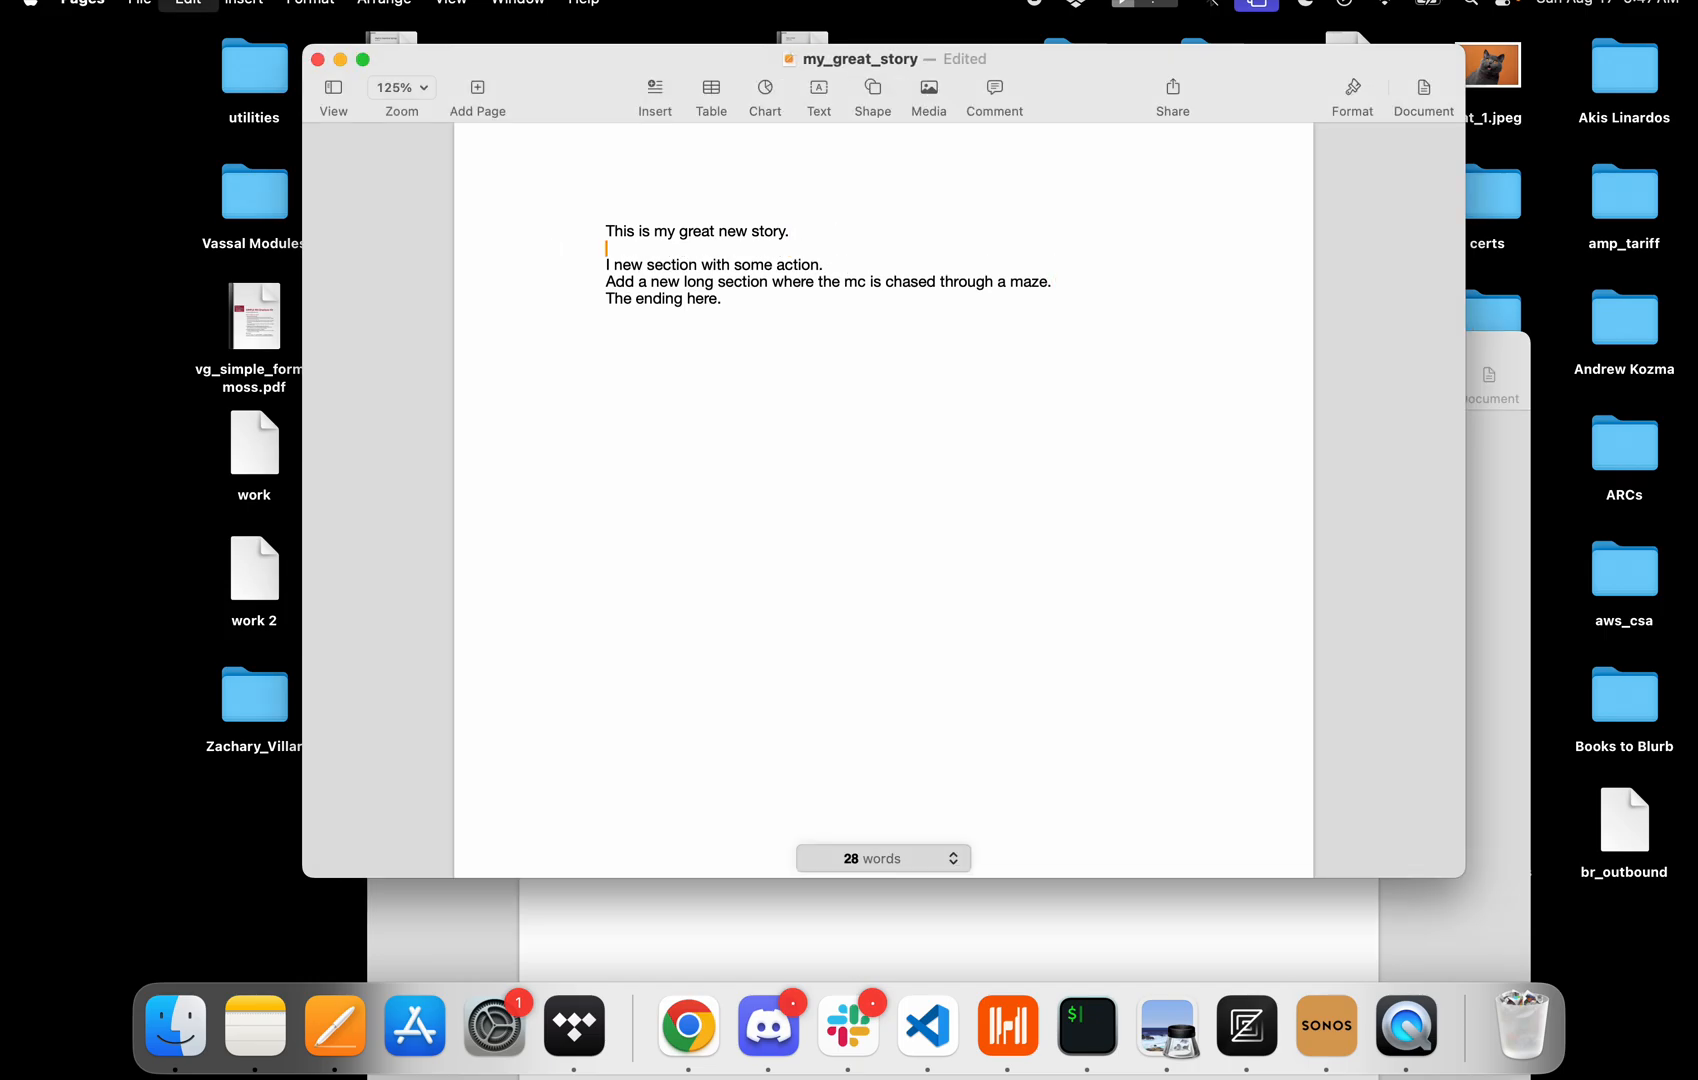
key("cmd+v")
left_click(658, 249)
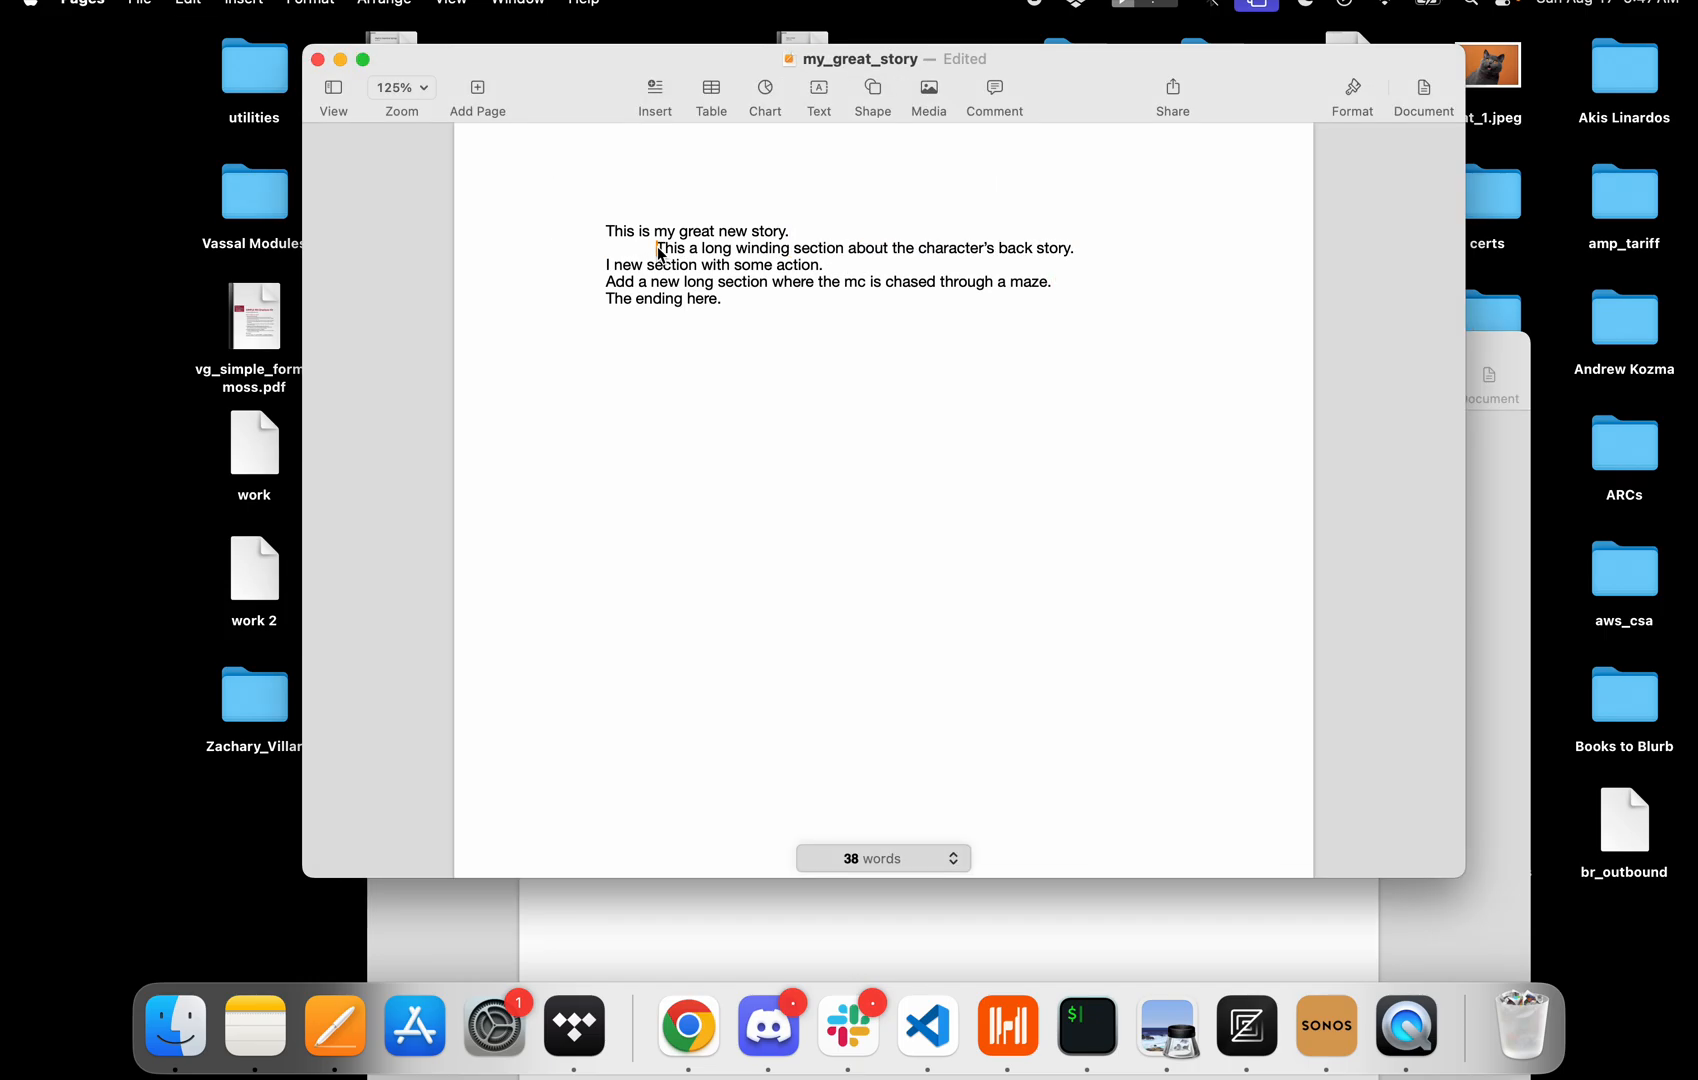
key("BackSpace")
key("cmd+s")
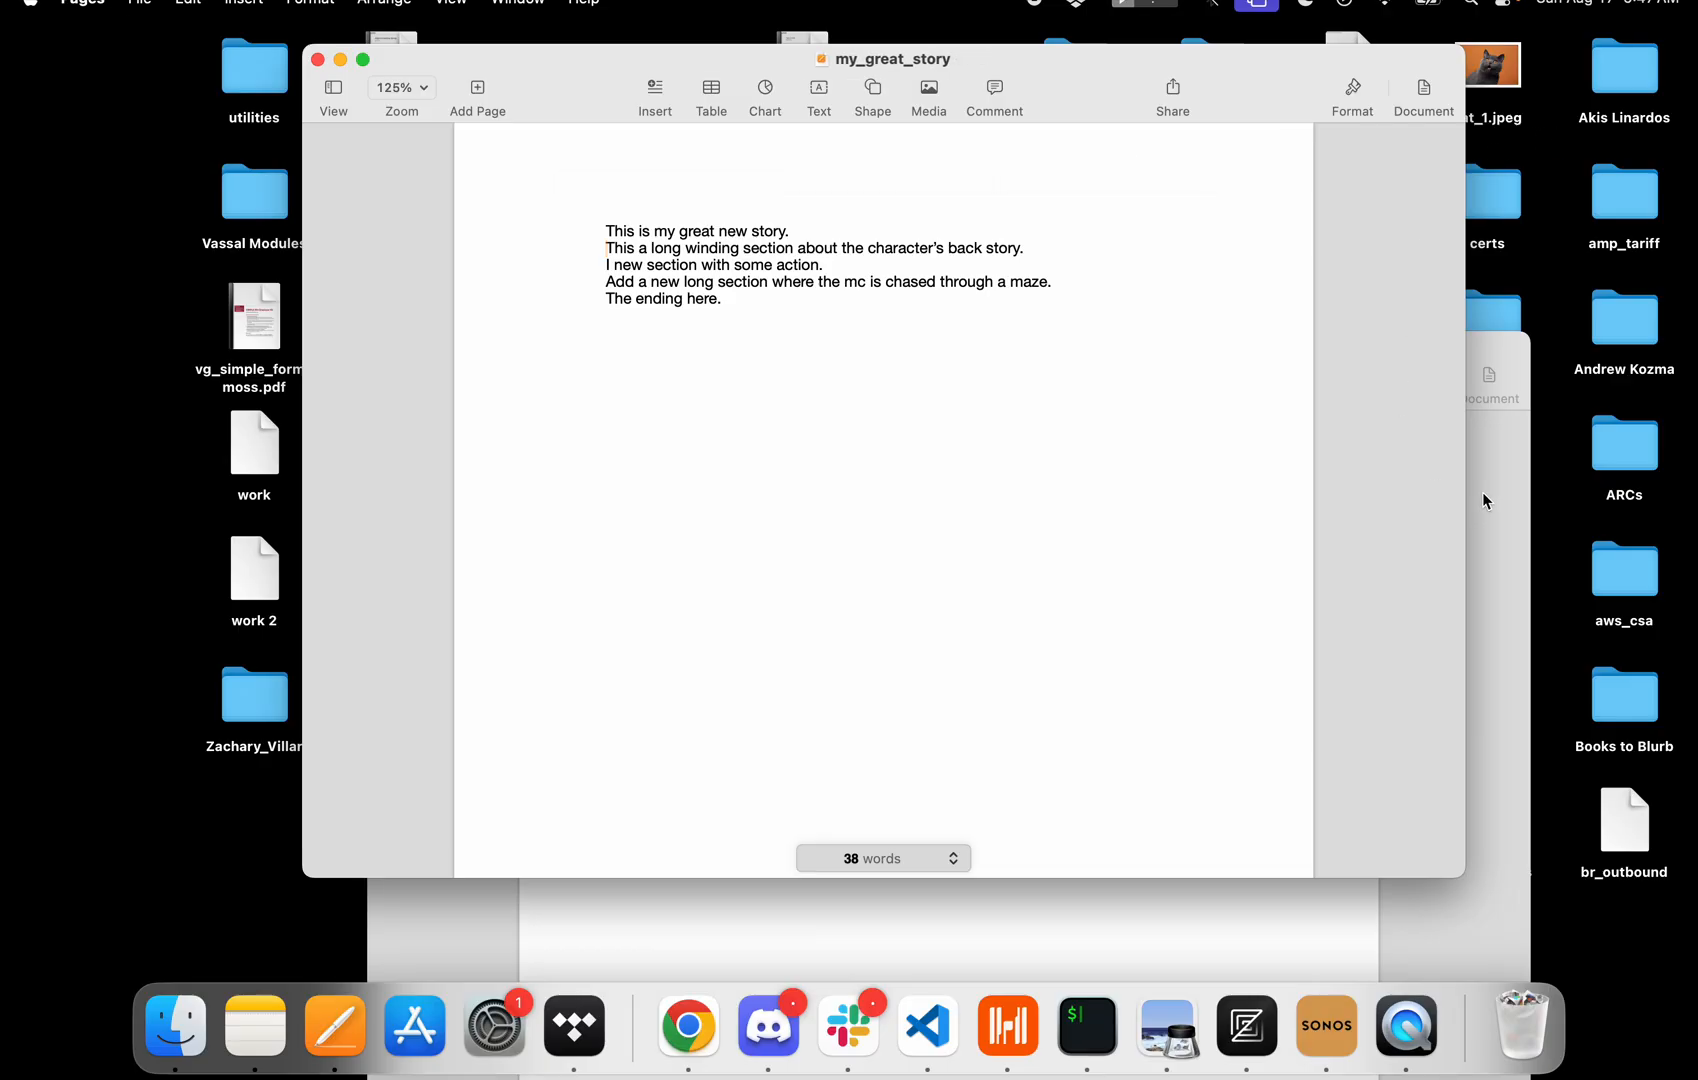
left_click(1482, 500)
left_click(383, 348)
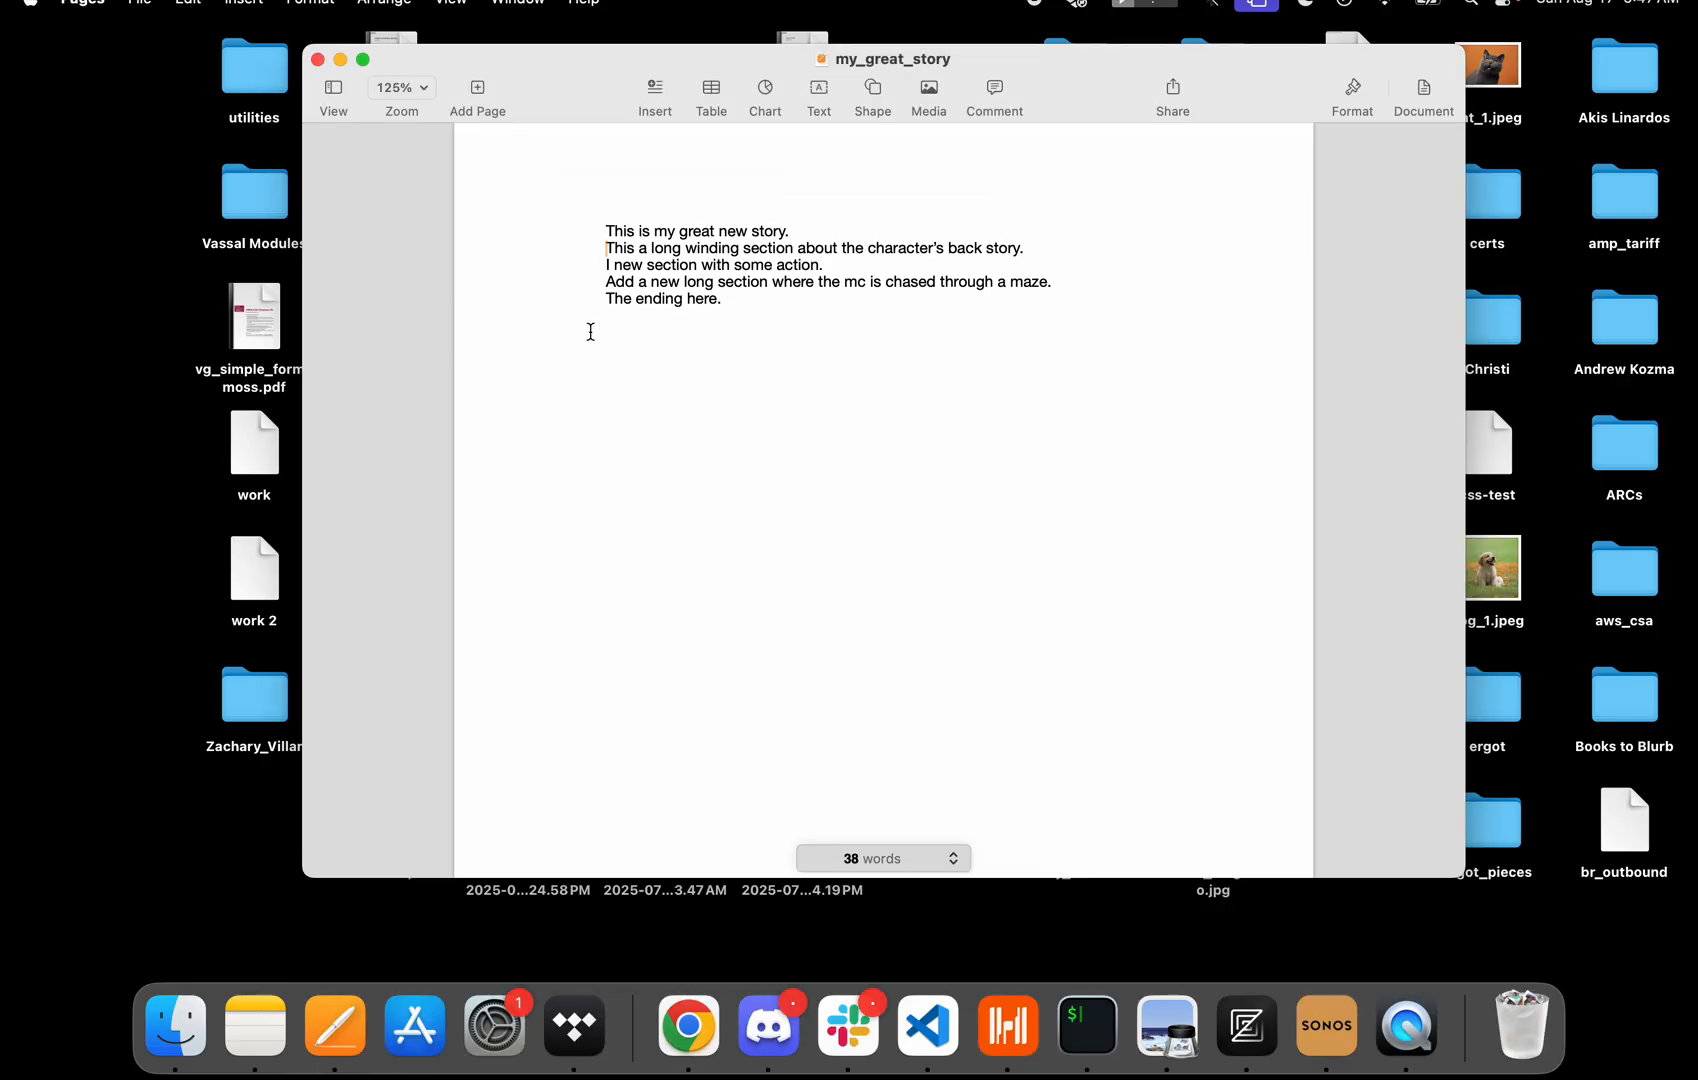
left_click(734, 297)
left_click_drag(1055, 283, 508, 284)
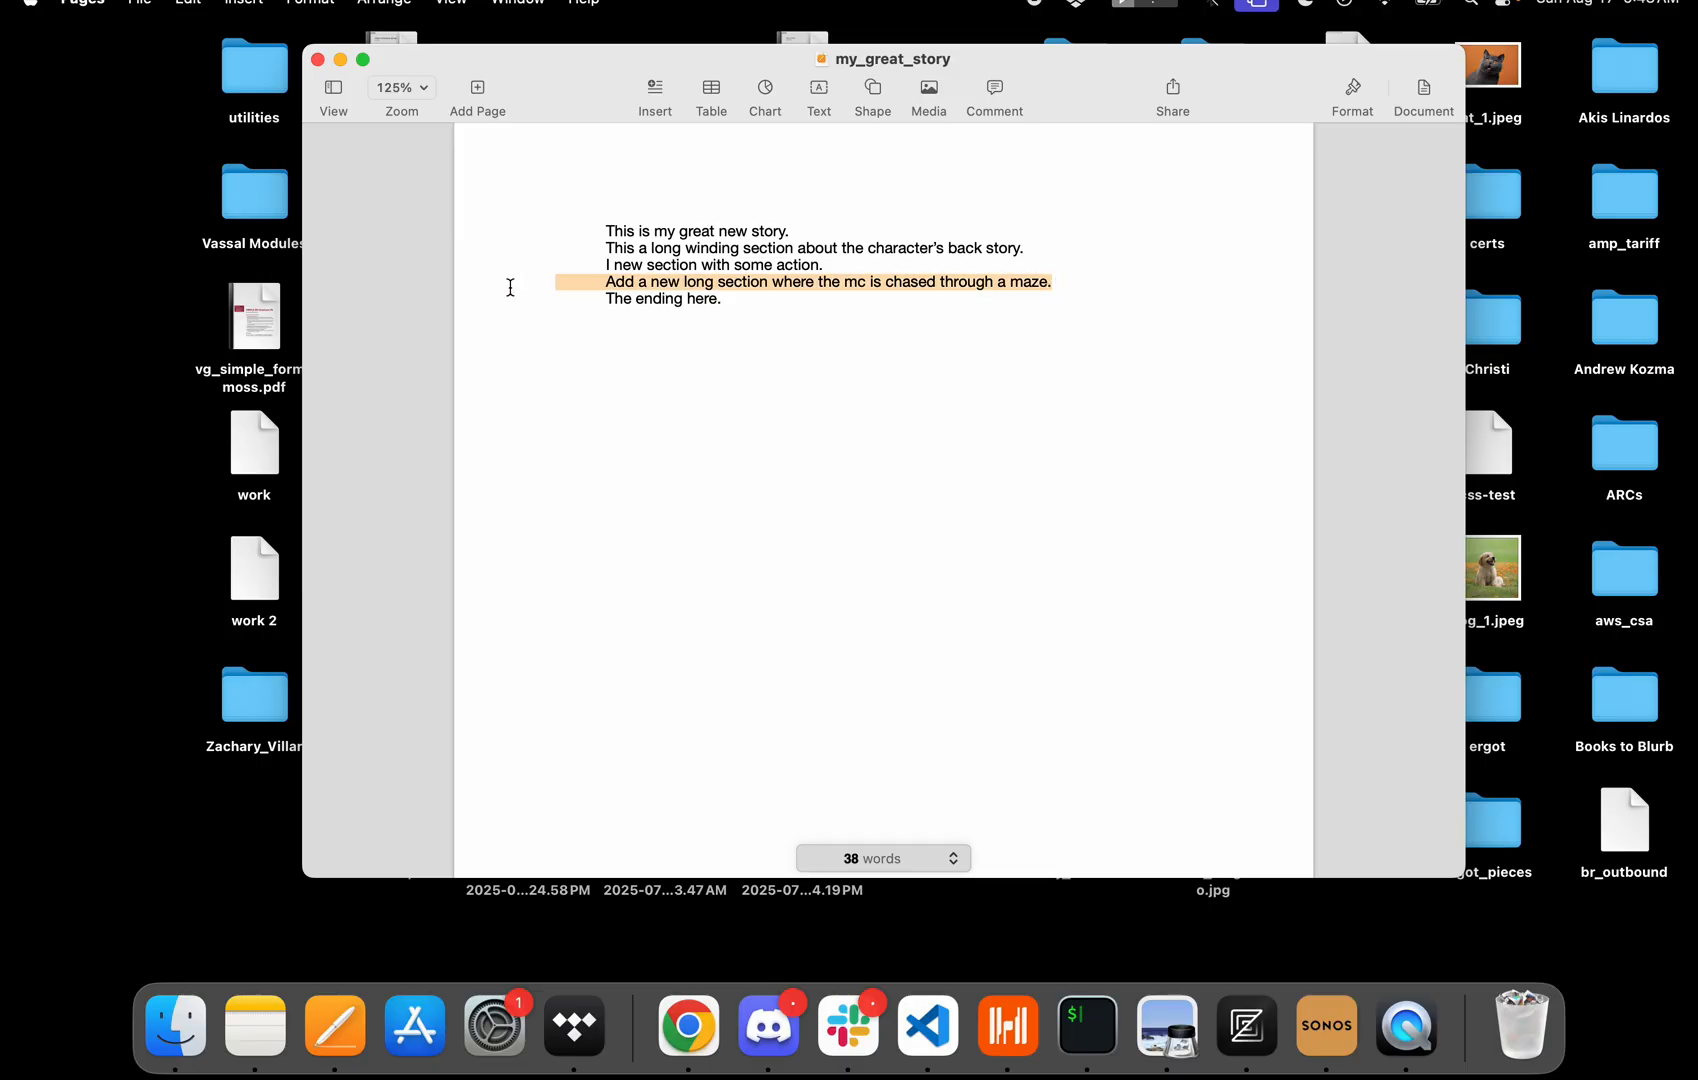
left_click(733, 301)
left_click_drag(1061, 288, 965, 265)
left_click_drag(528, 300, 486, 290)
left_click(785, 298)
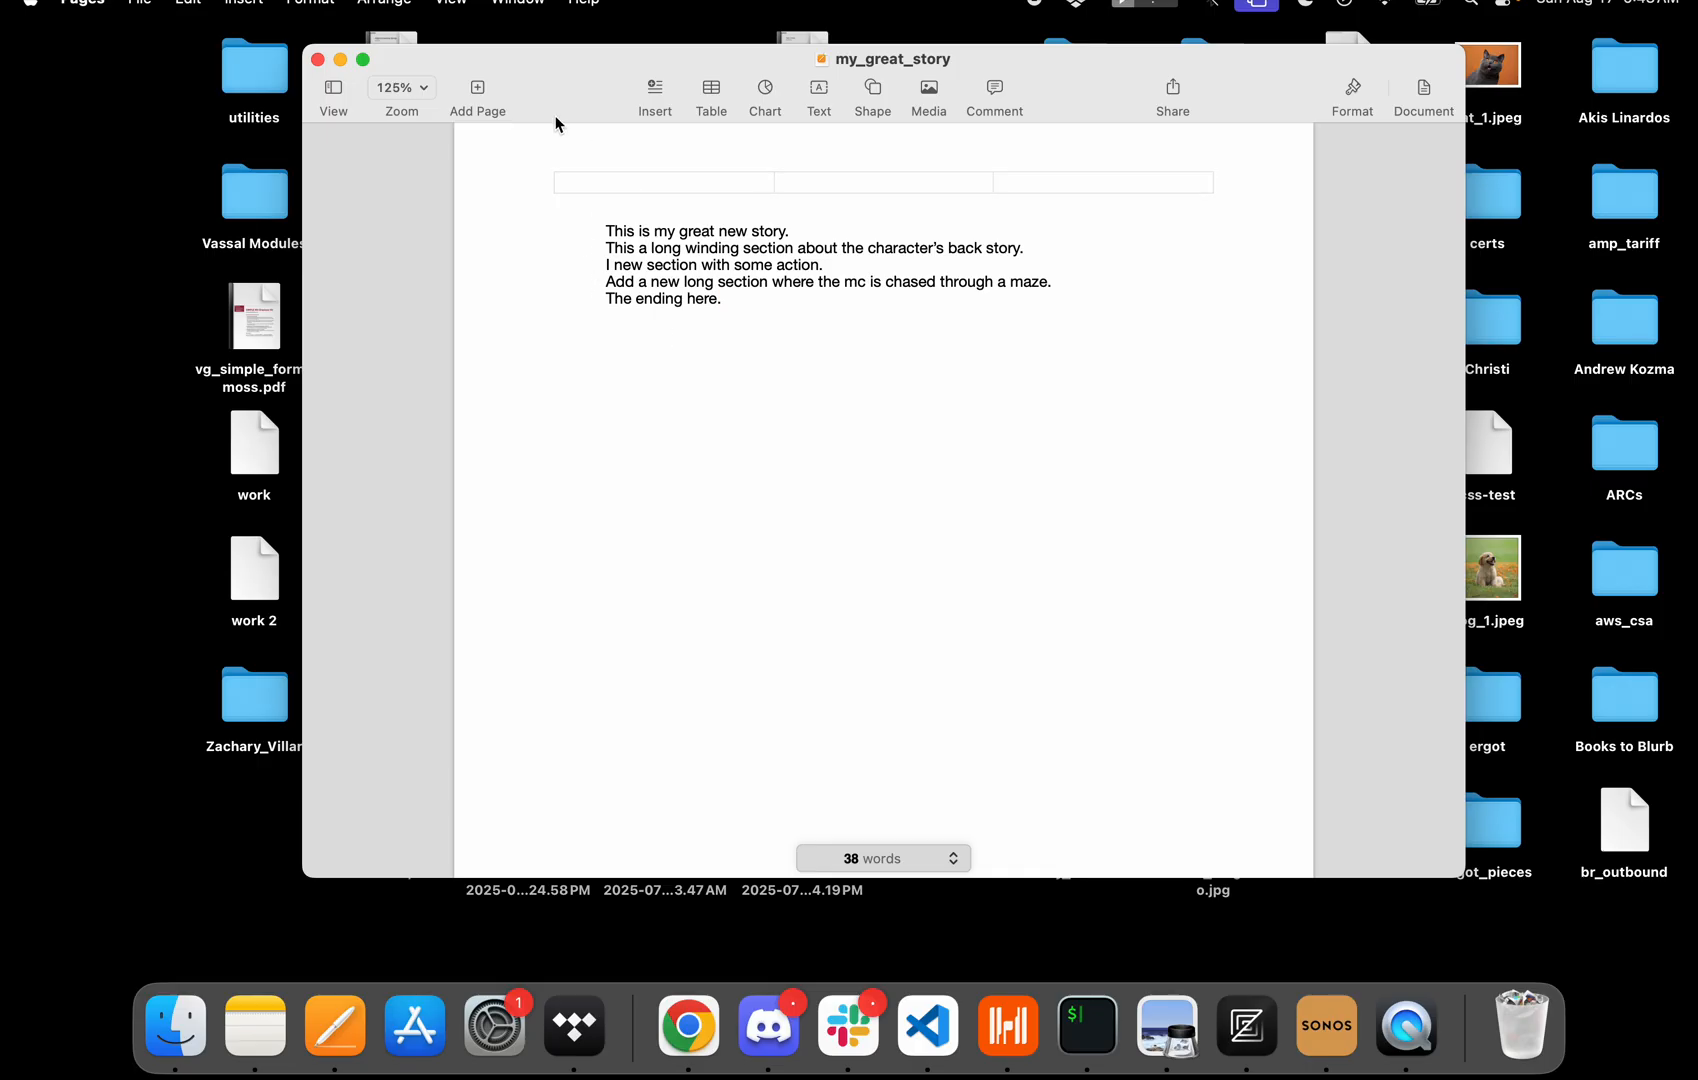
mouse_move(549, 80)
left_mouse_down()
mouse_move(545, 15)
mouse_move(534, 216)
mouse_move(537, 101)
left_mouse_up()
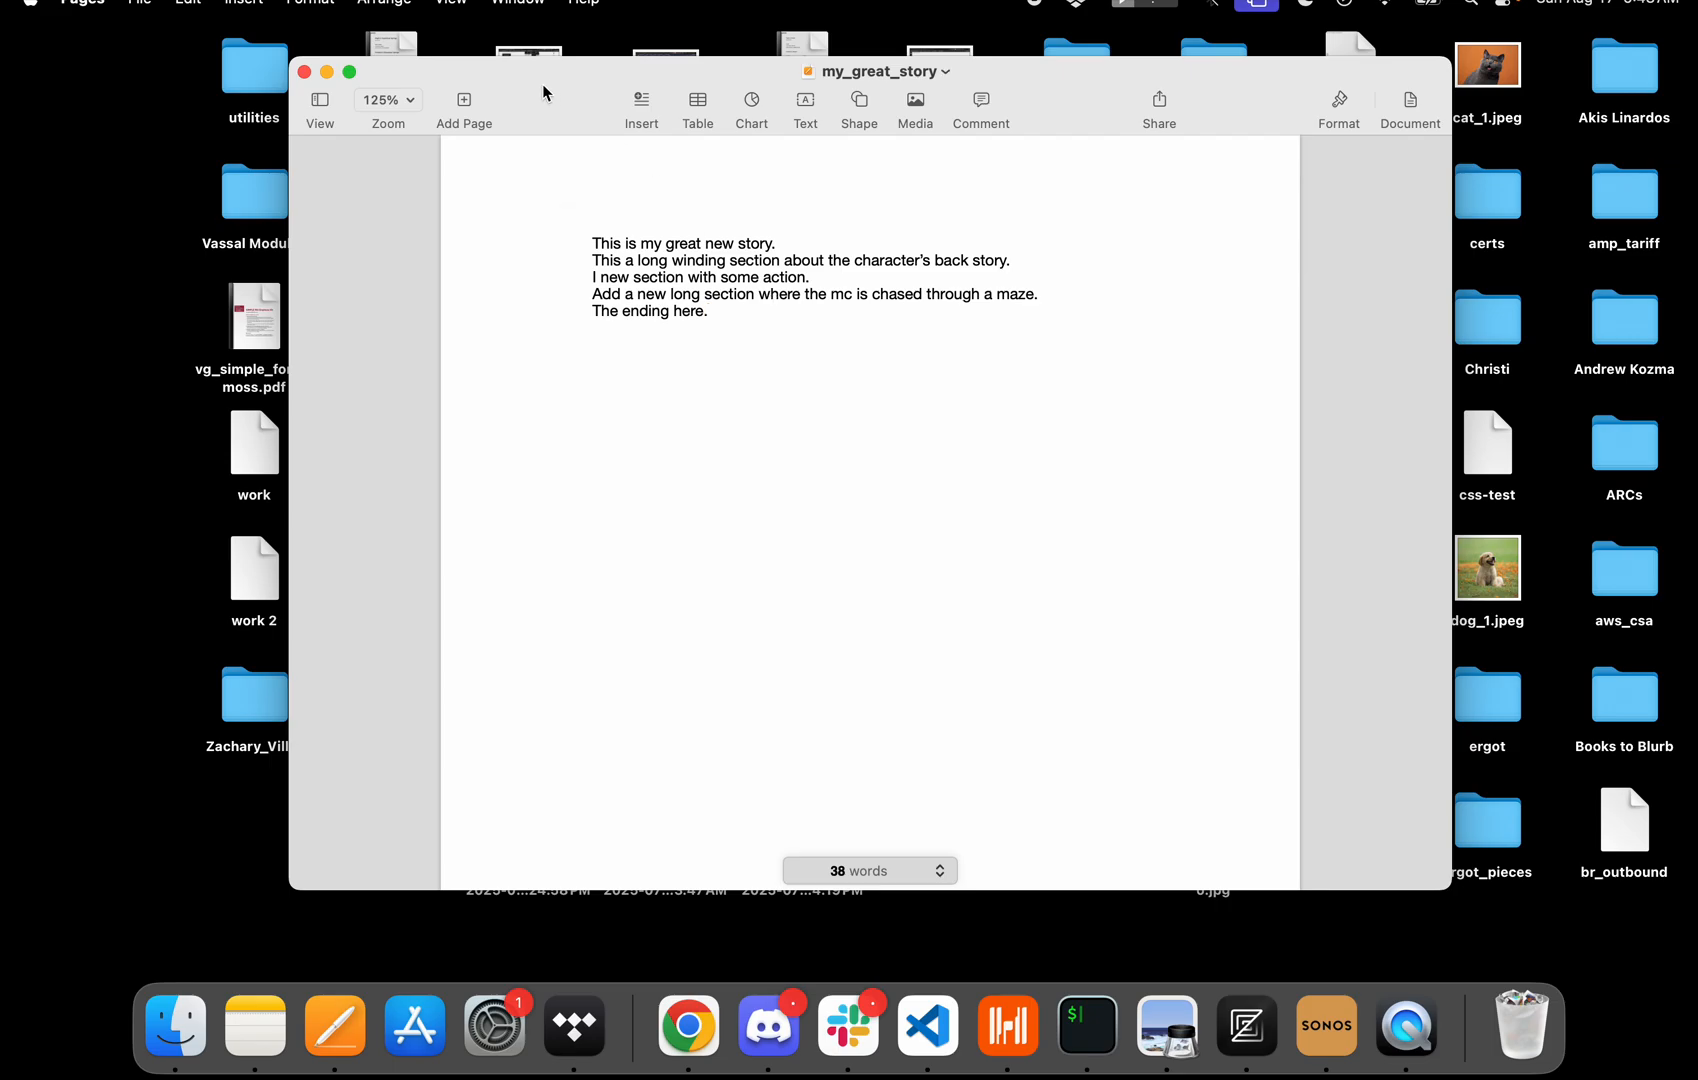
left_click_drag(542, 88, 595, 82)
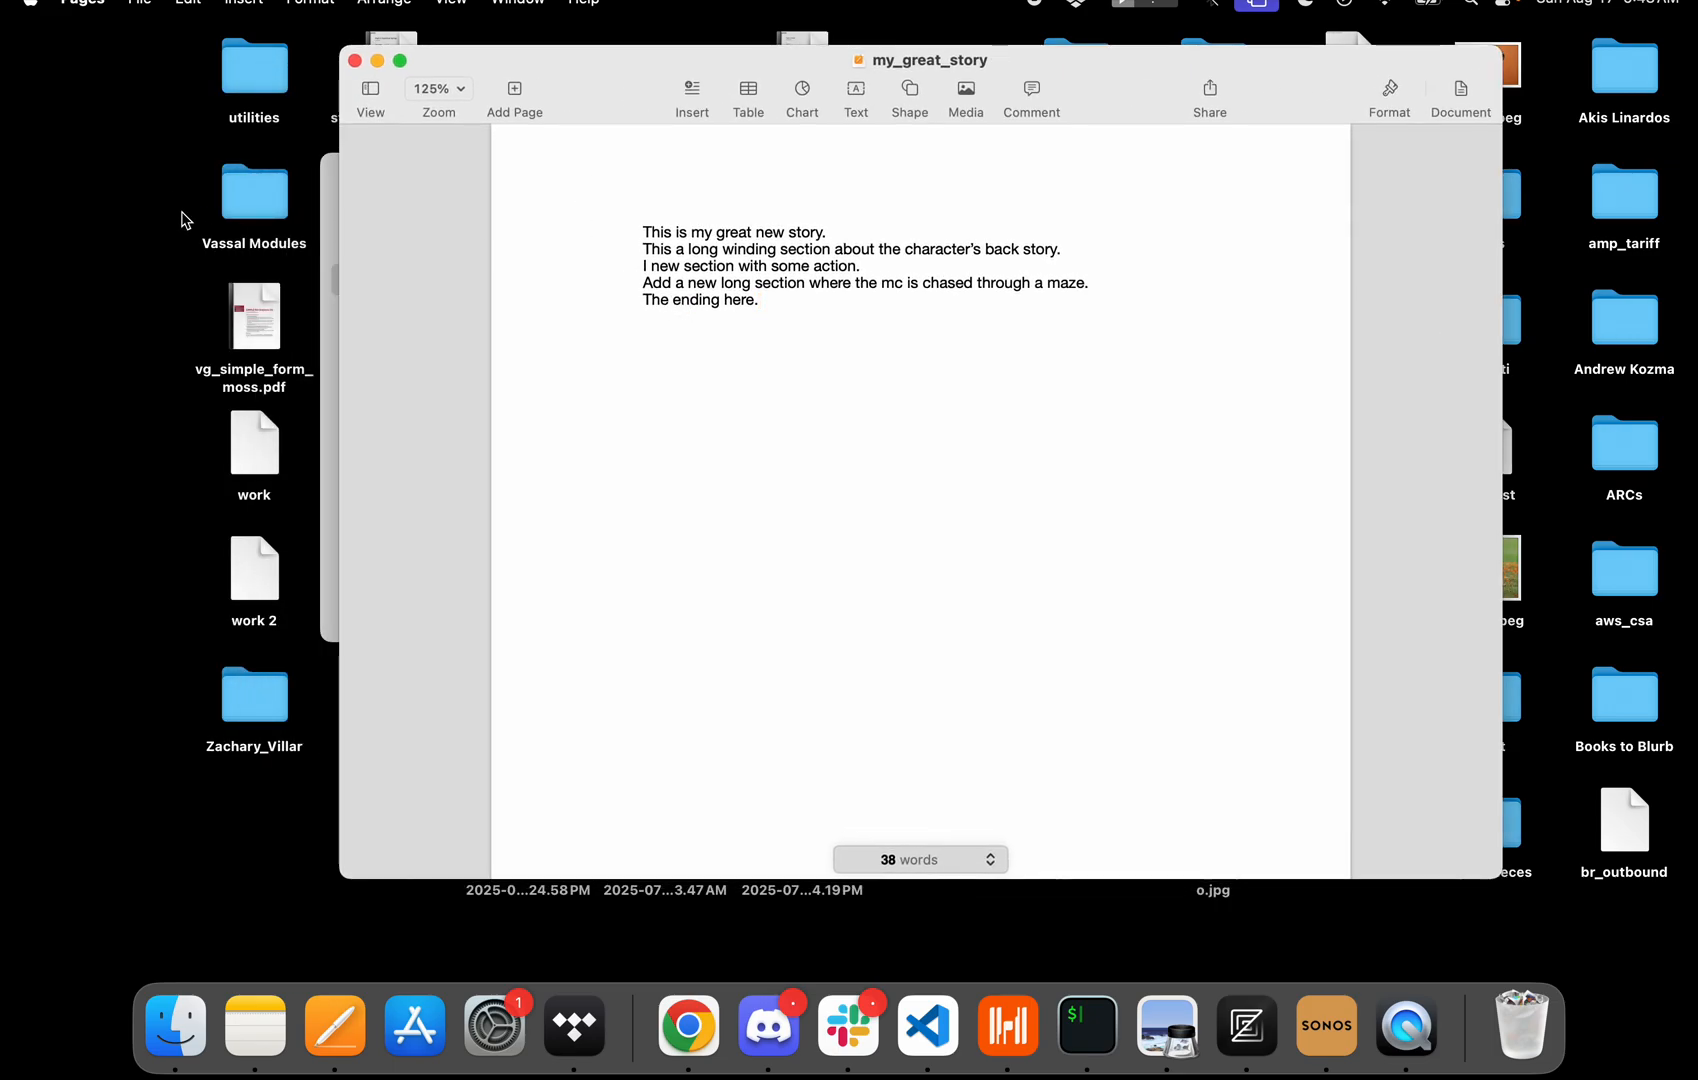
left_click(139, 5)
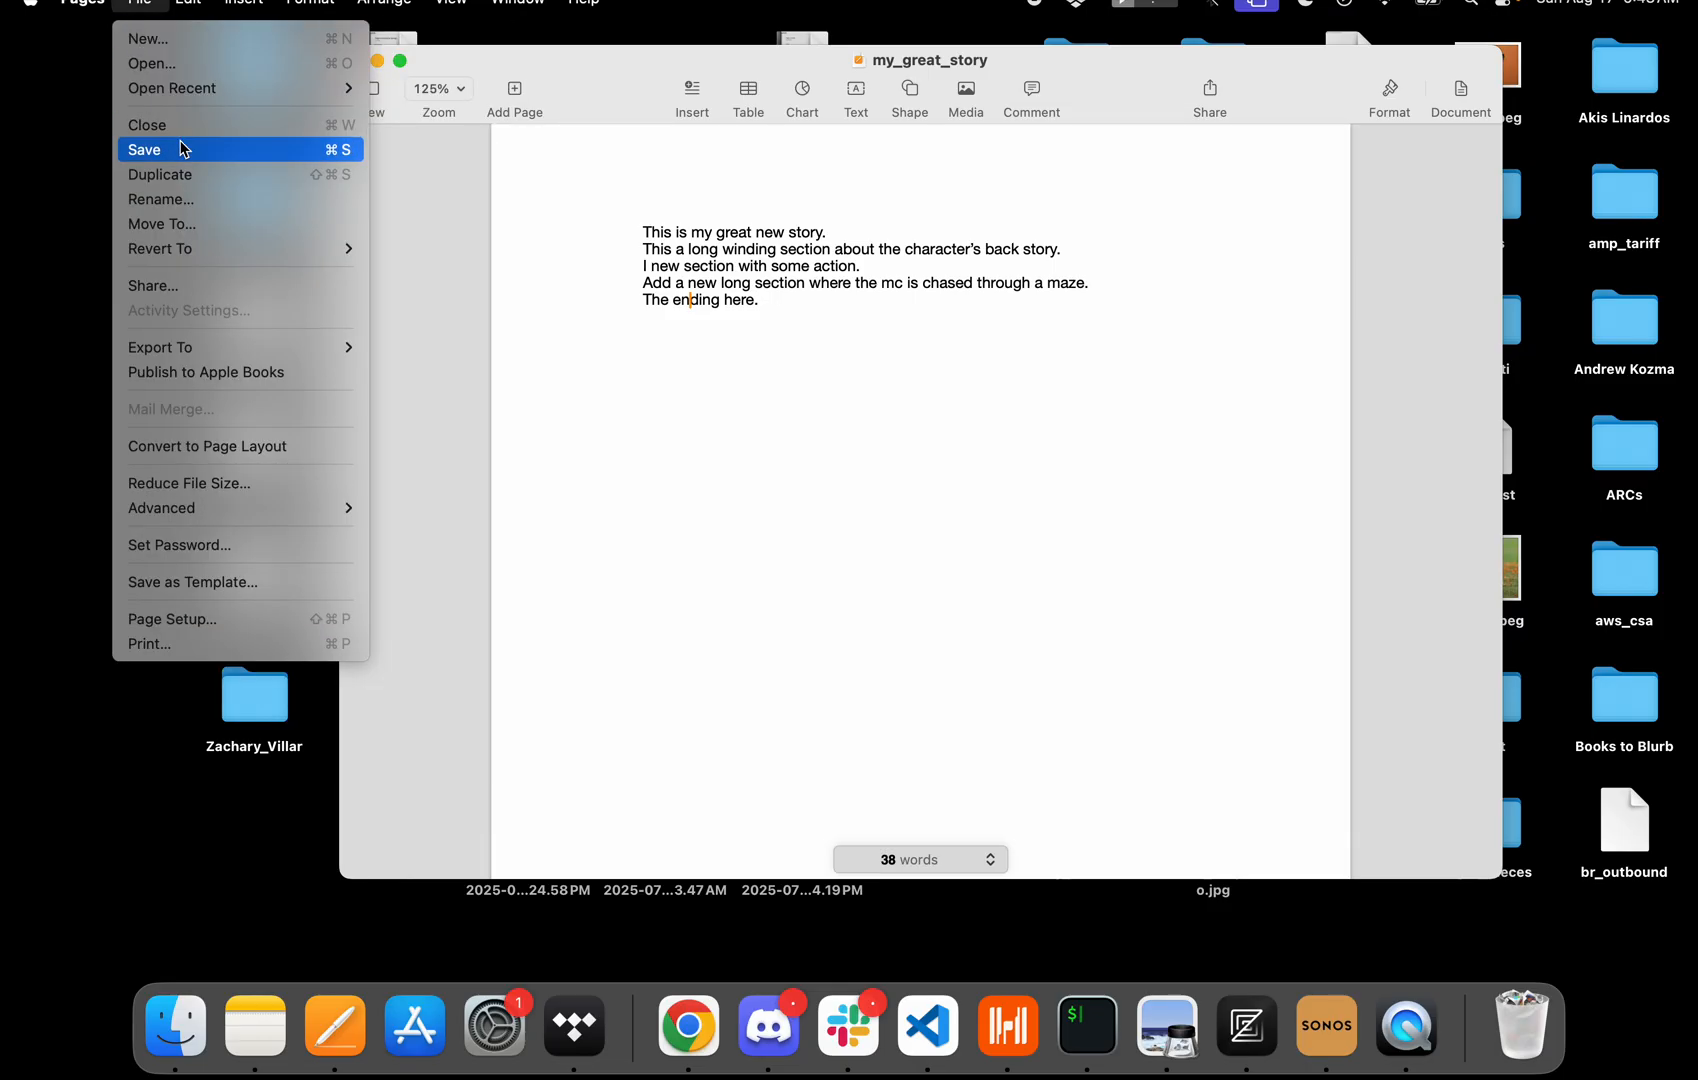
left_click(601, 60)
left_click_drag(601, 60, 537, 89)
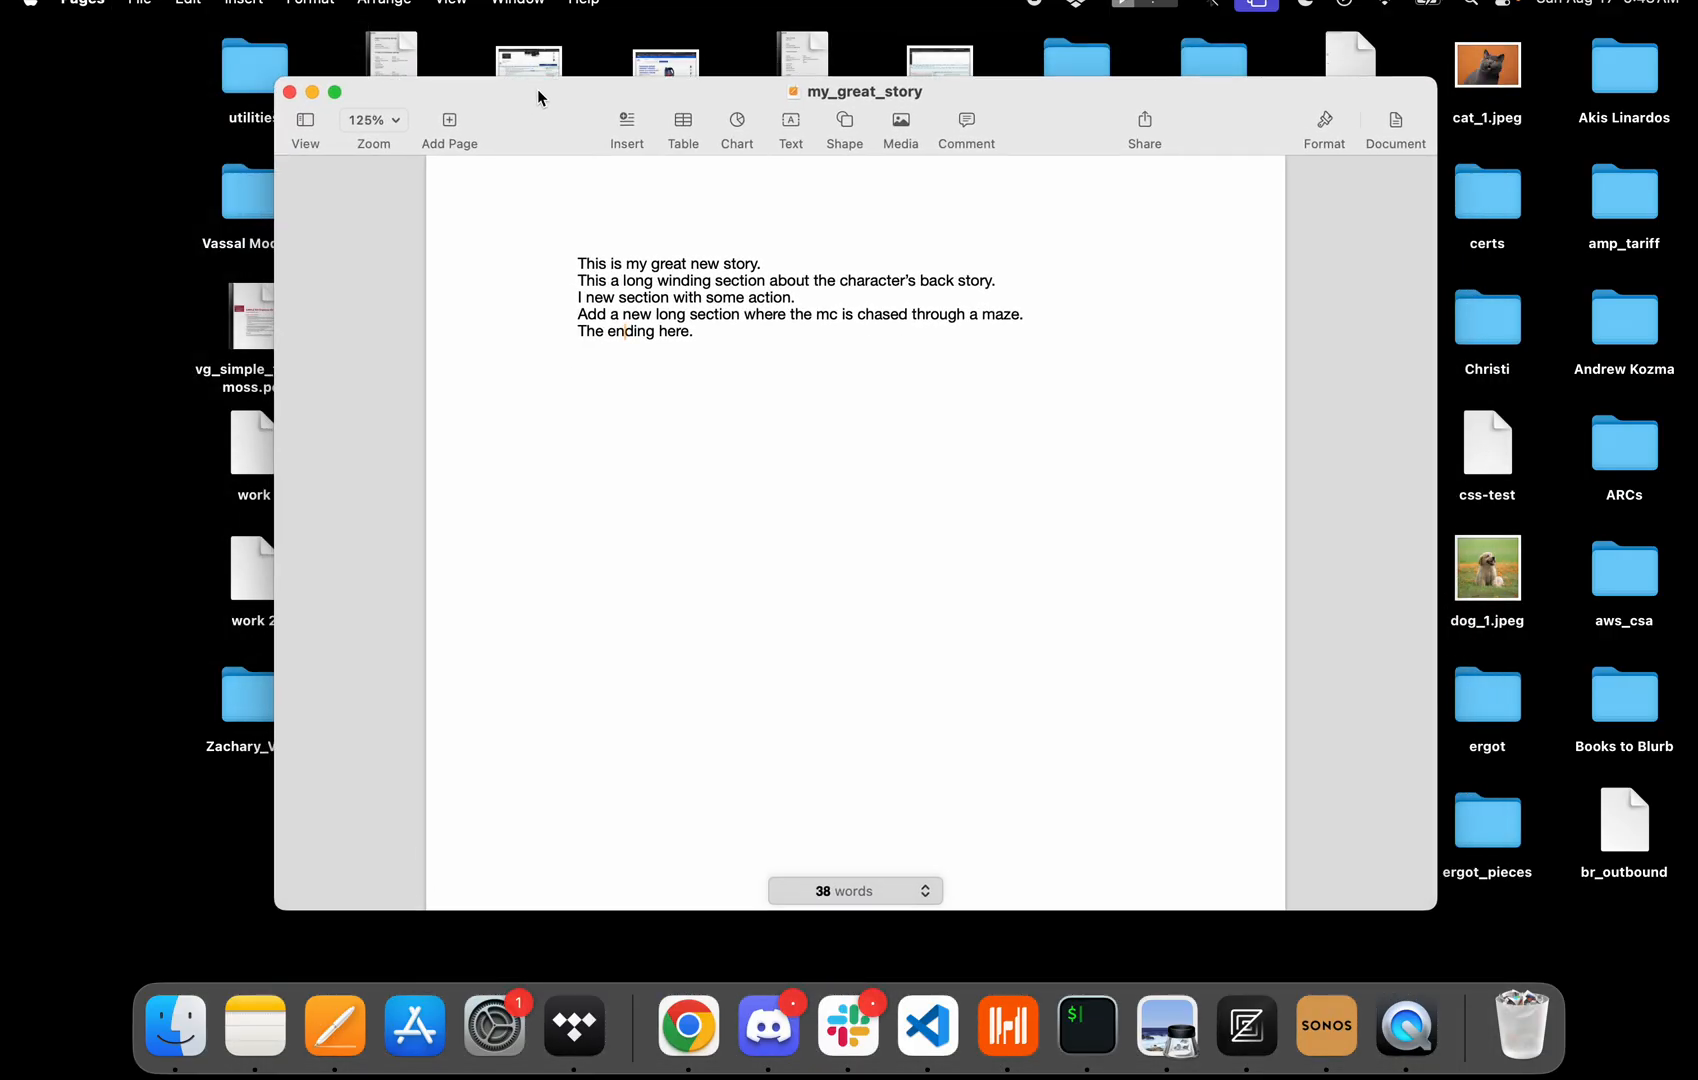
Duplicate the document and name the copy my_great_story_v3.
left_click(138, 5)
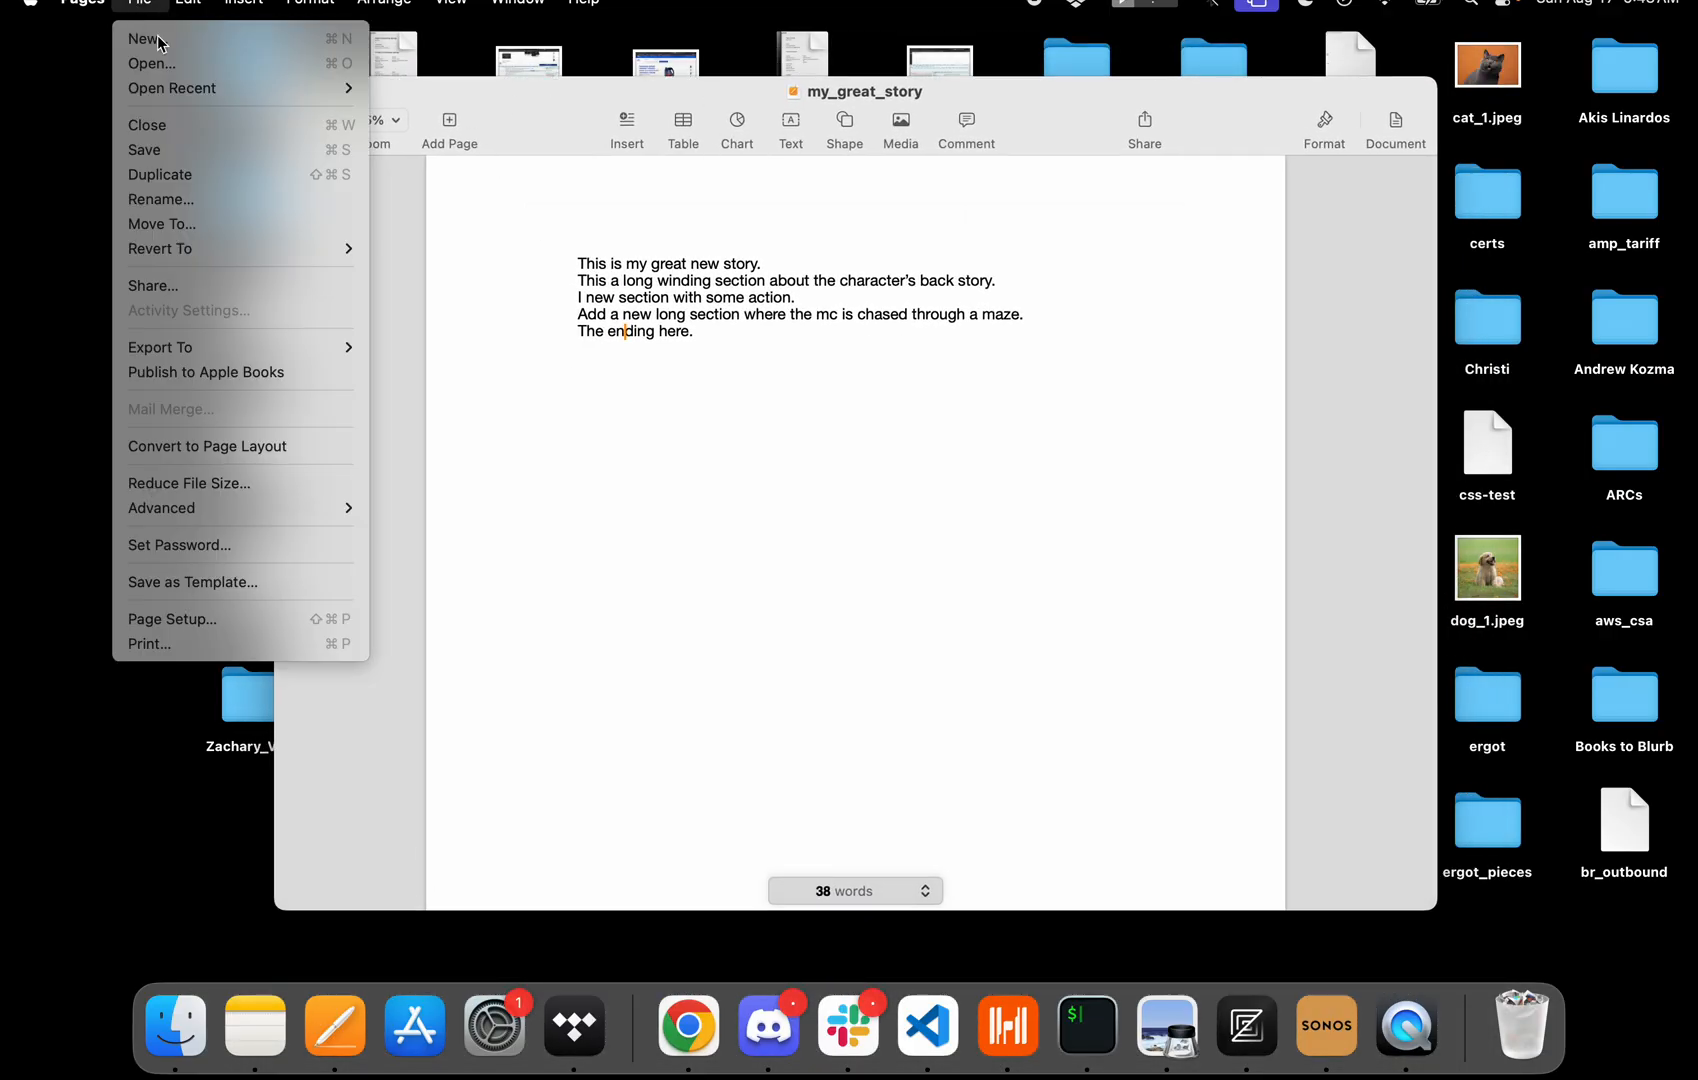
left_click(144, 178)
key("Right")
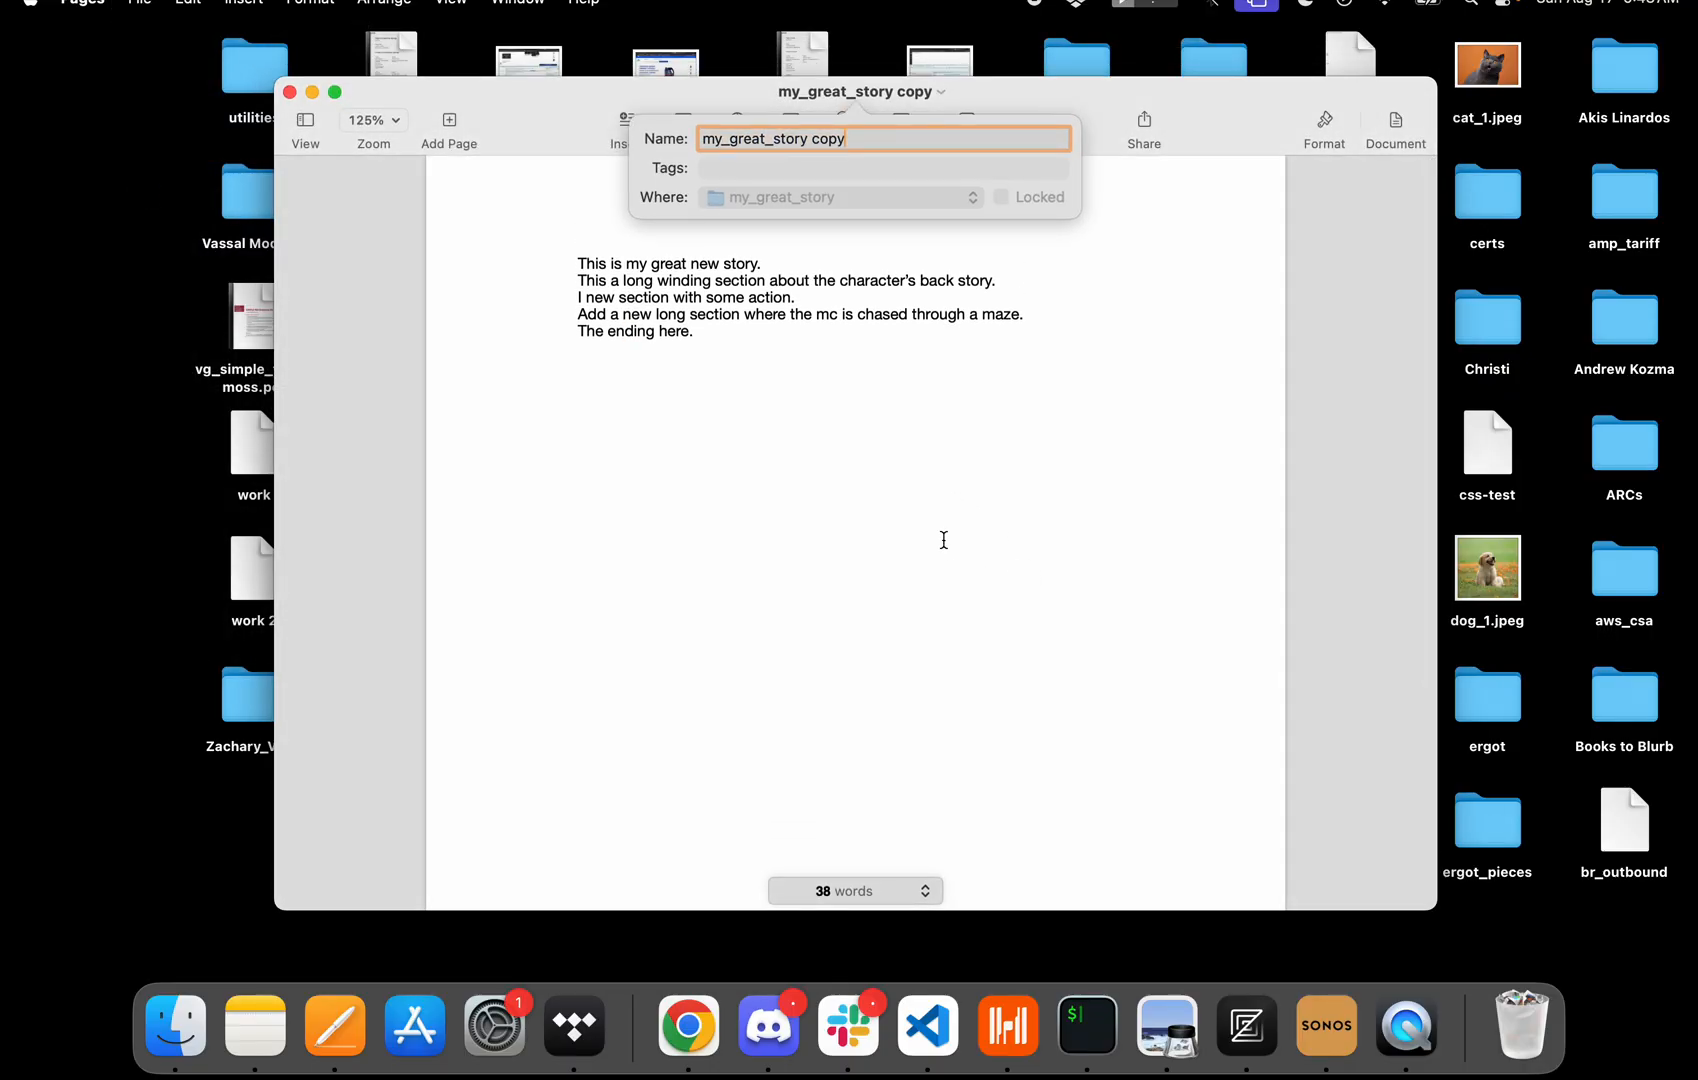
key("BackSpace")
key("BackSpace")
key("BackSpace")
key("BackSpace")
key("BackSpace")
type("_v3")
key("Return")
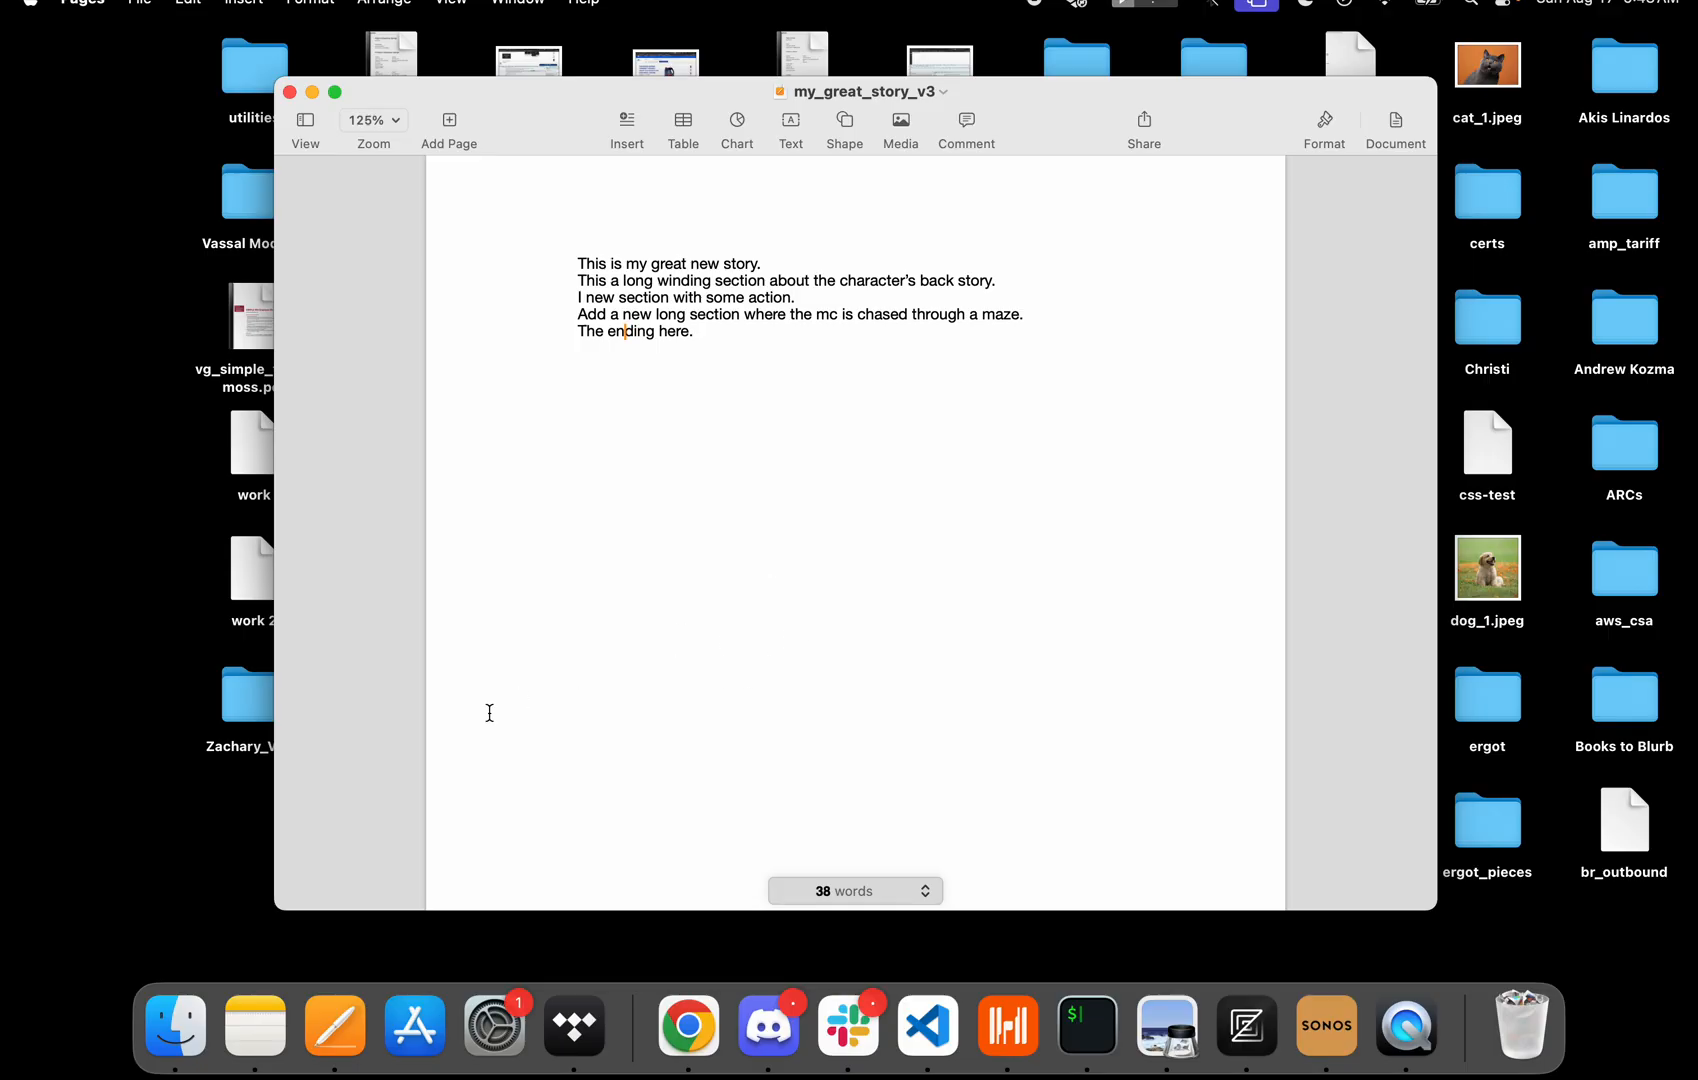
Browse in Finder to the my_great_story folder inside Dropbox's Documents/stories_2025 to check the saved versions.
left_click(178, 1028)
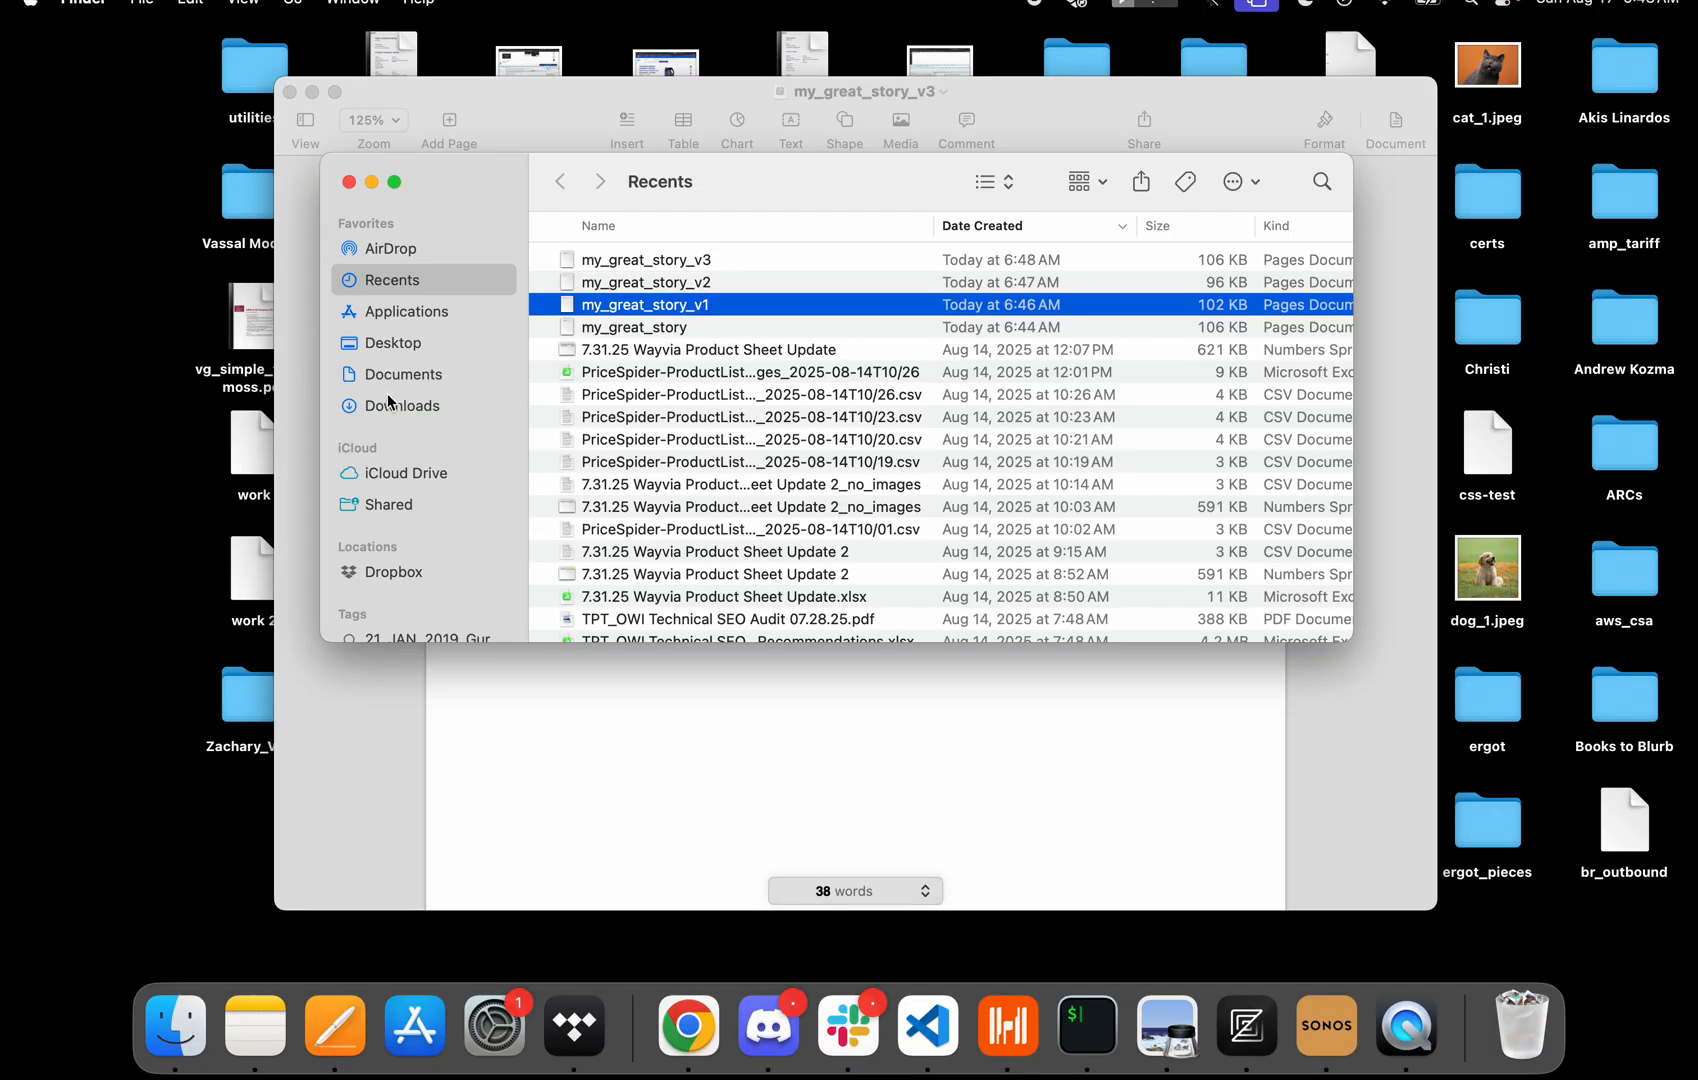
left_click(390, 576)
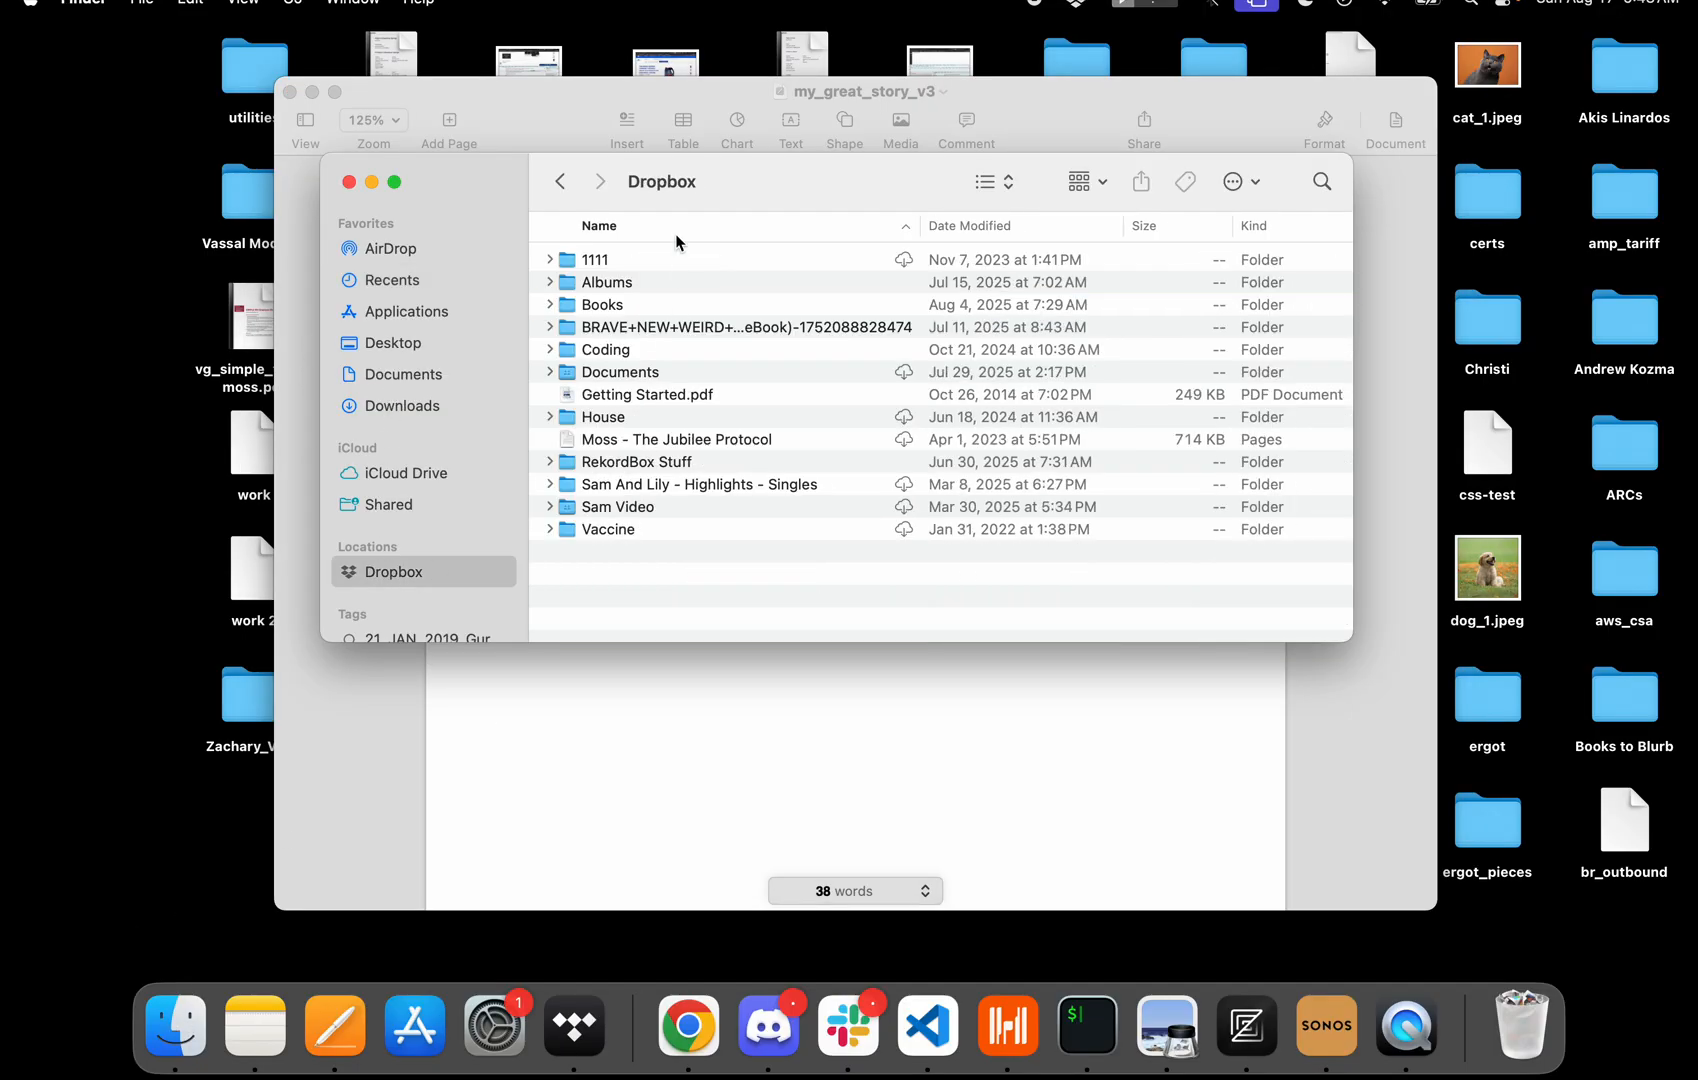
double_click(614, 374)
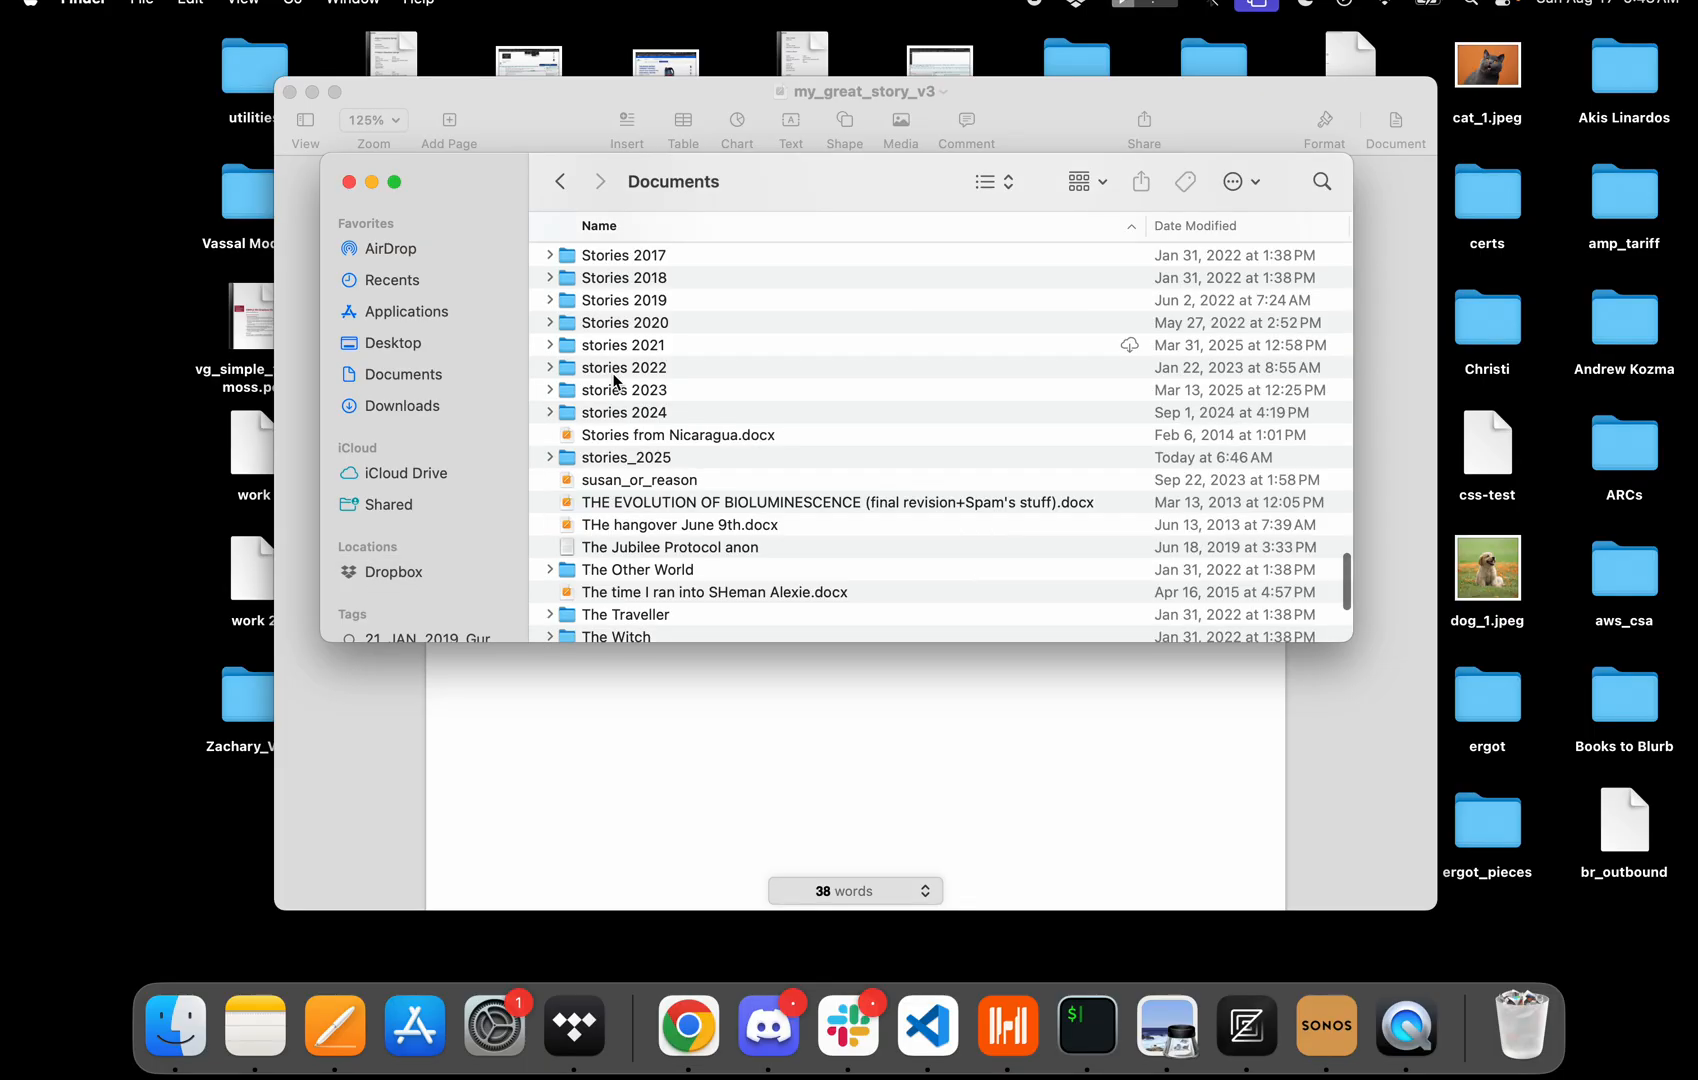
double_click(624, 450)
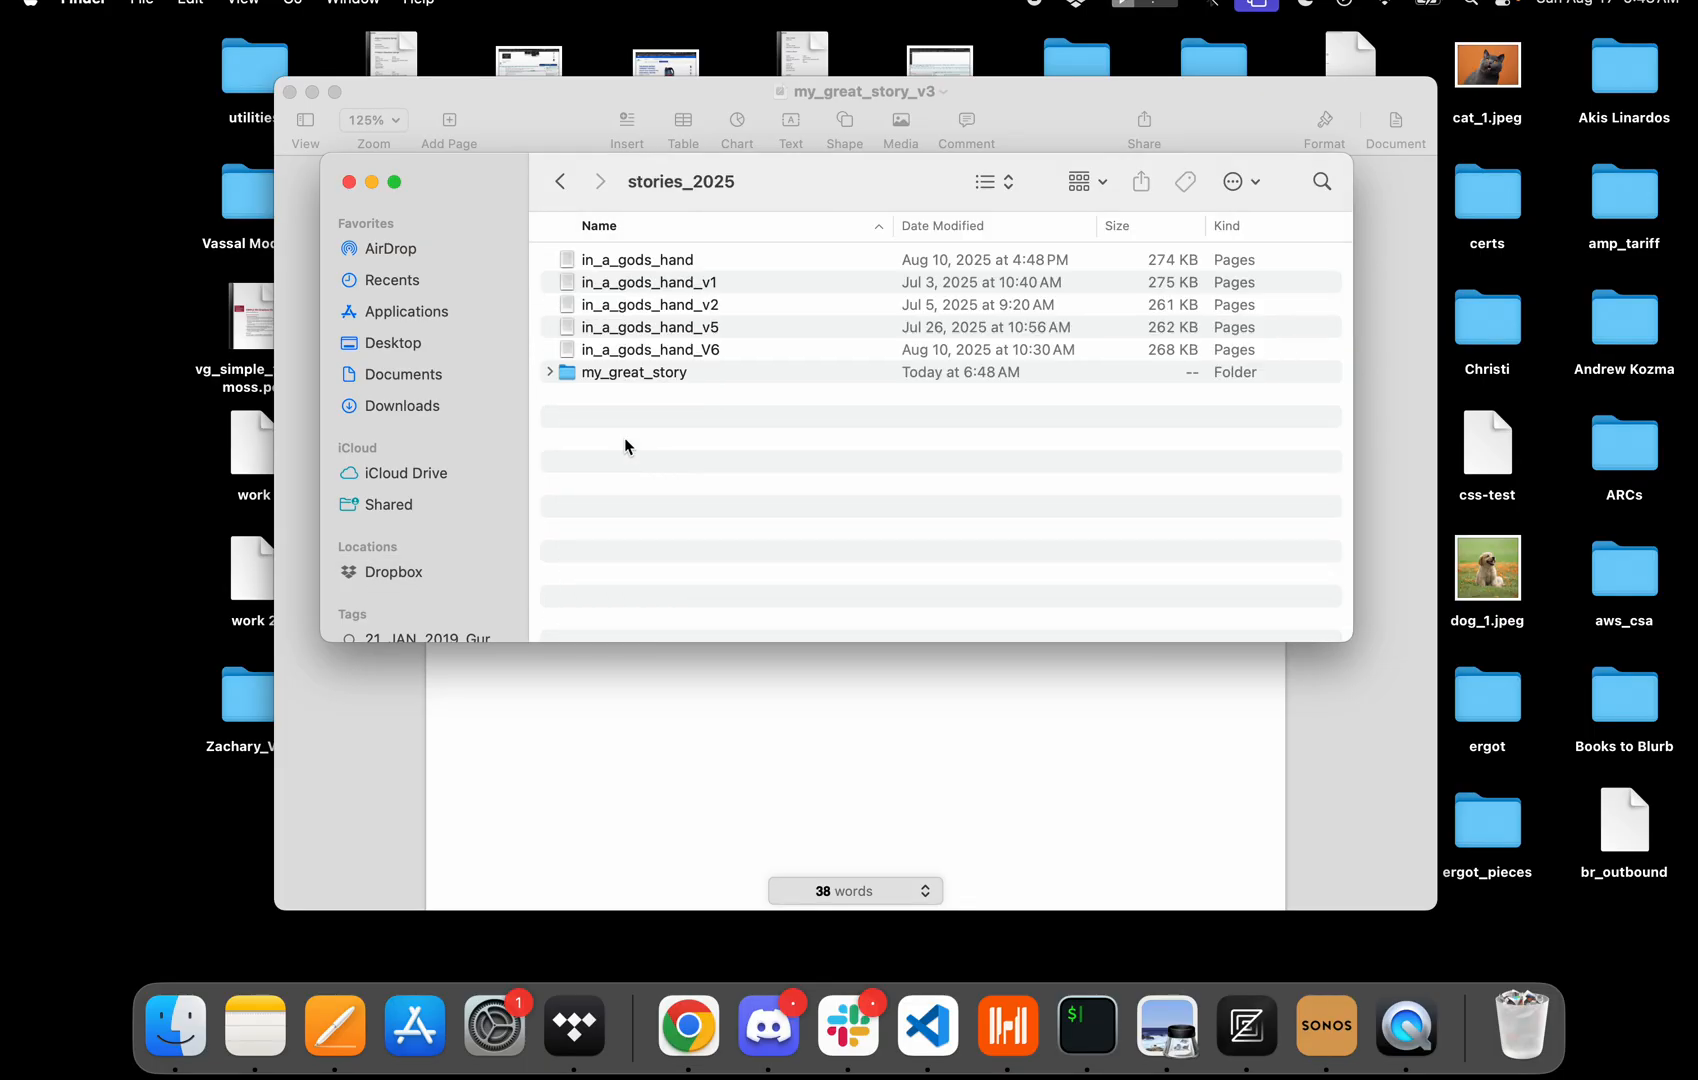
double_click(612, 374)
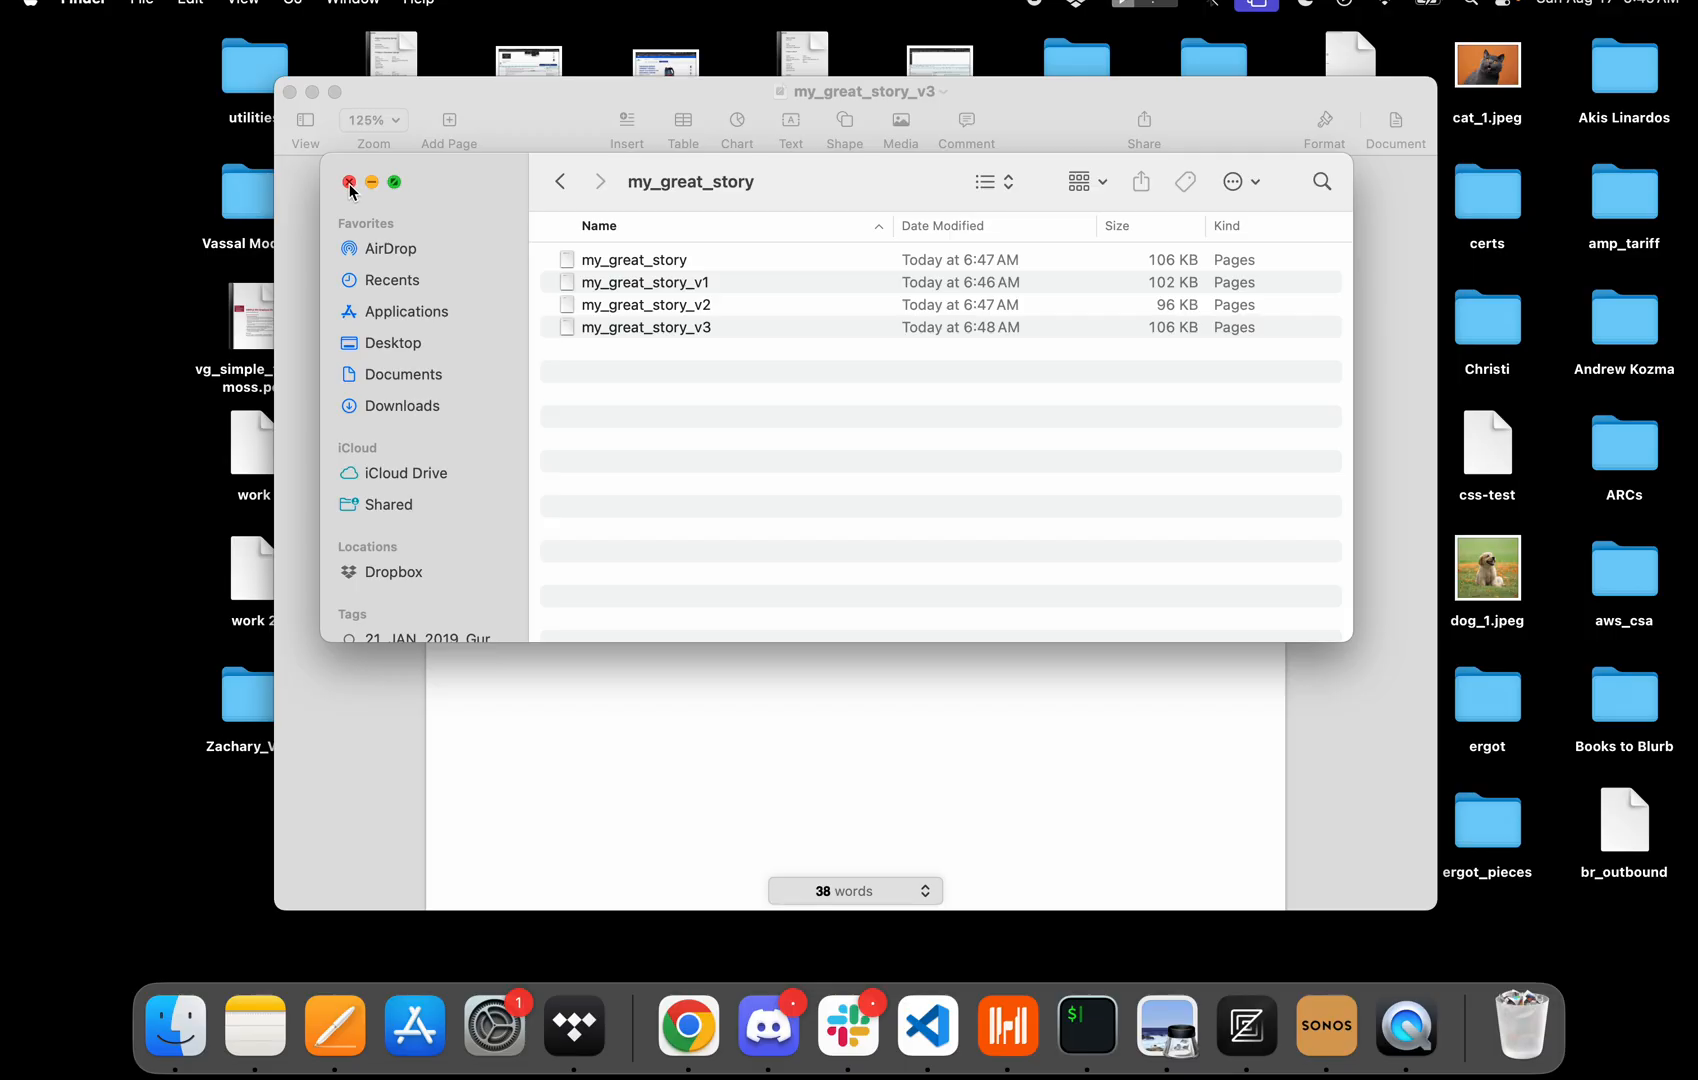
left_click(560, 182)
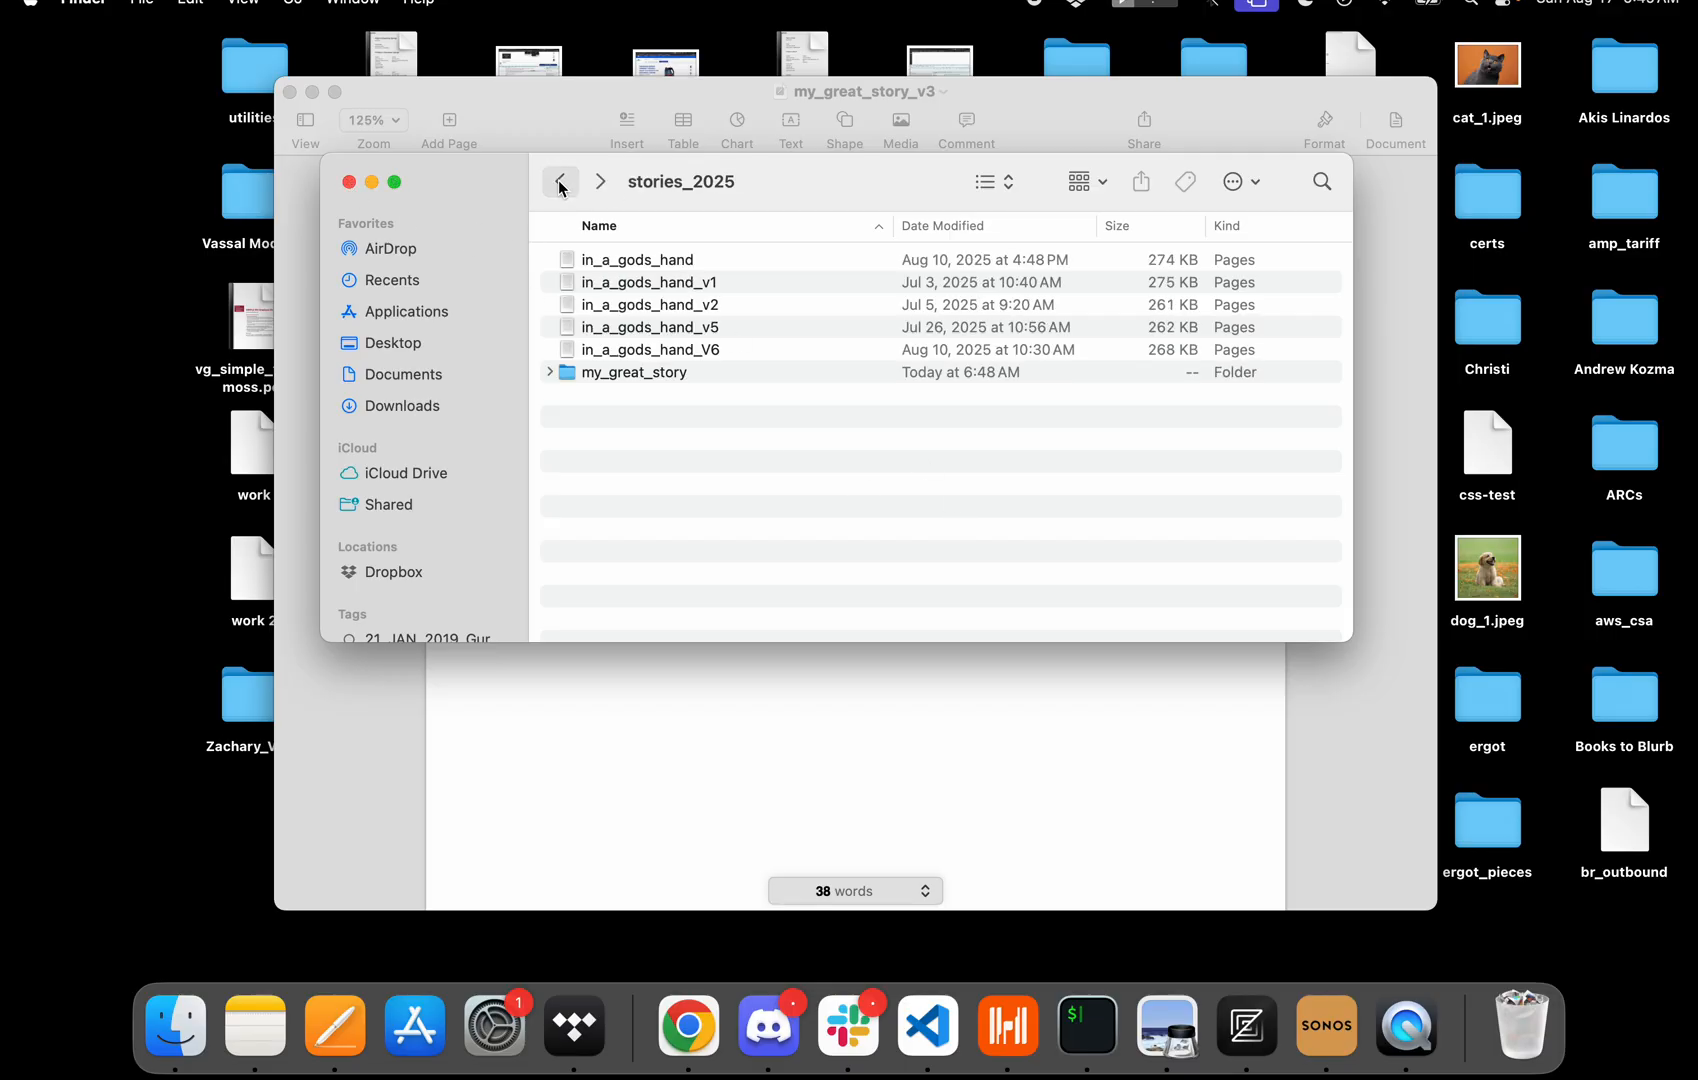
left_click(616, 371)
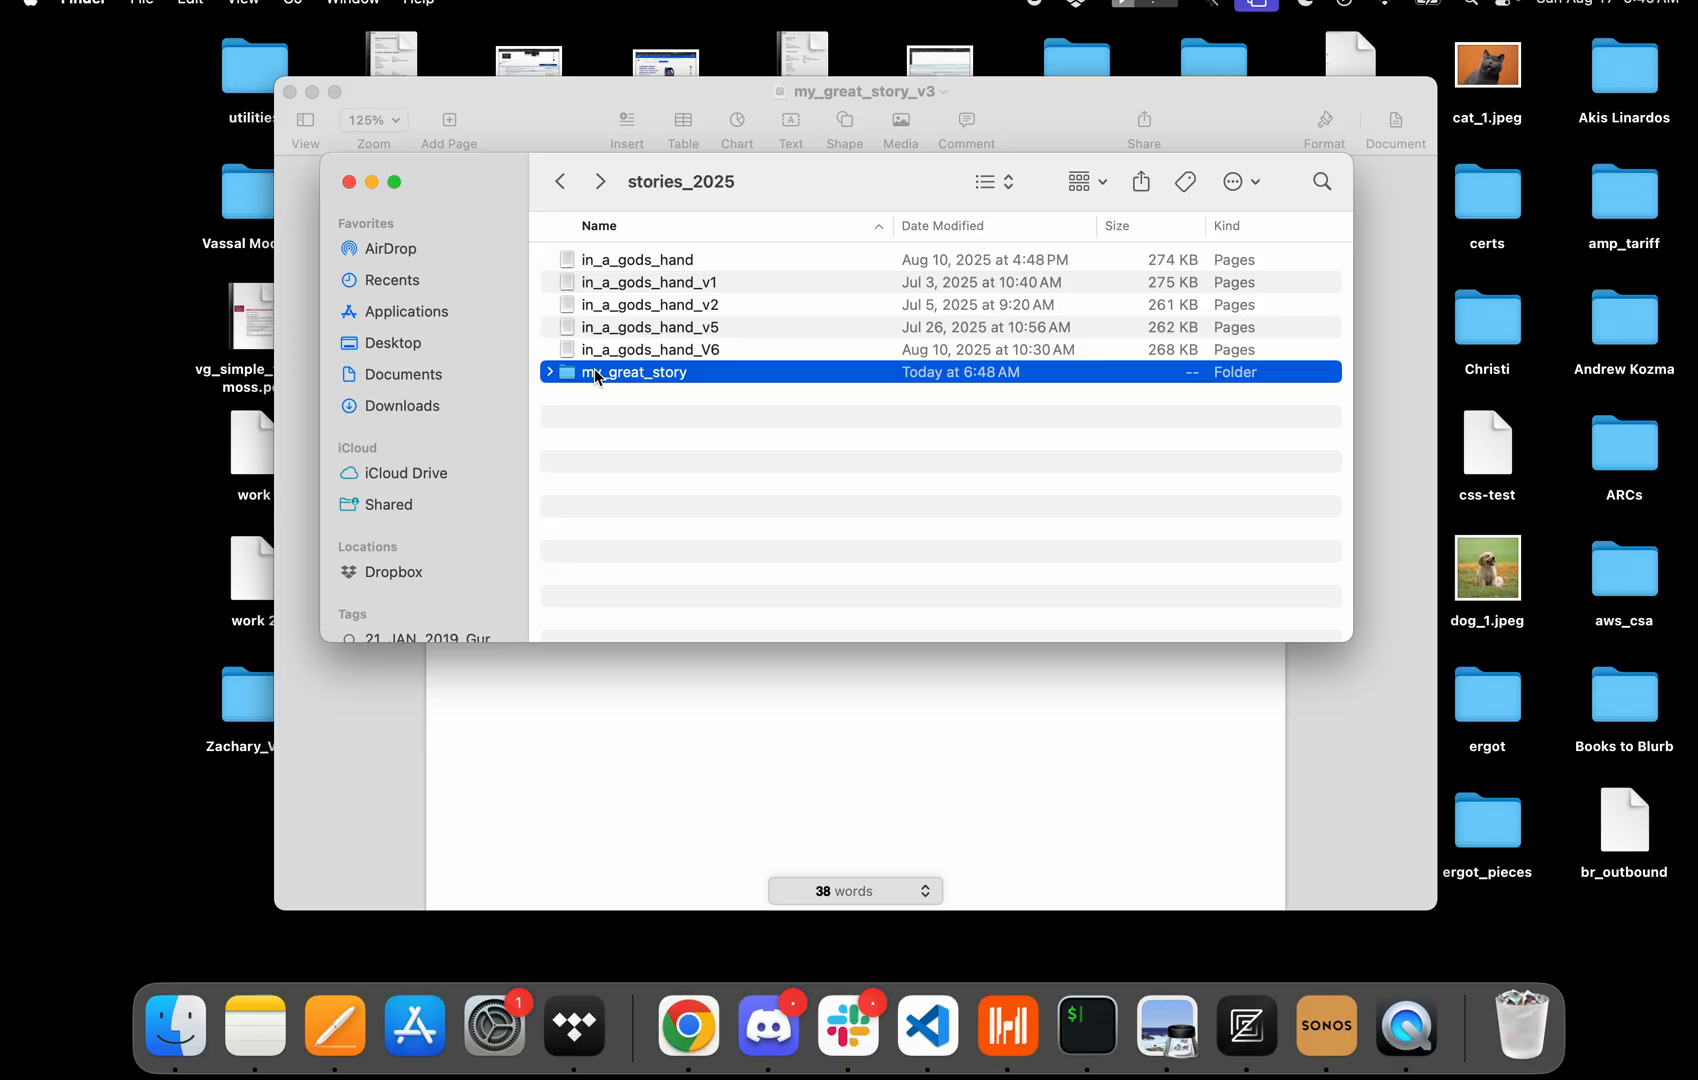